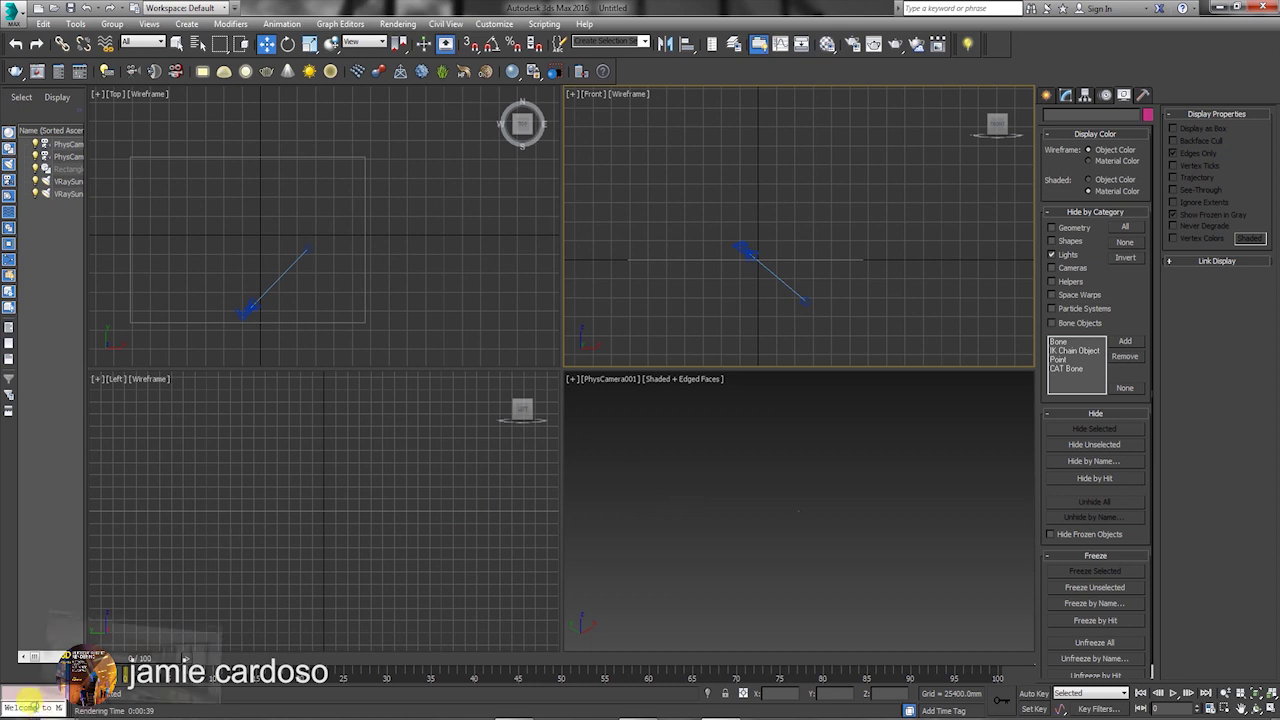
Review the finished penthouse kitchen render, then put the render window away
click(36, 708)
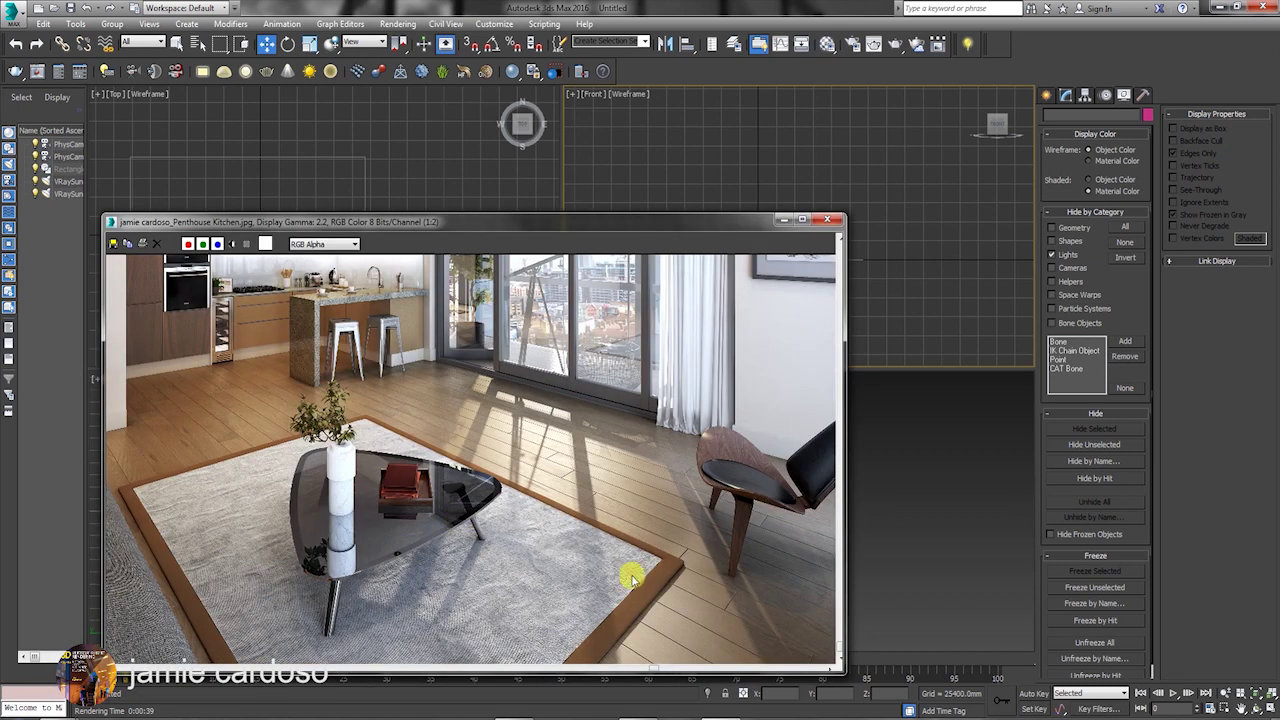
scroll(465, 490, down, 1)
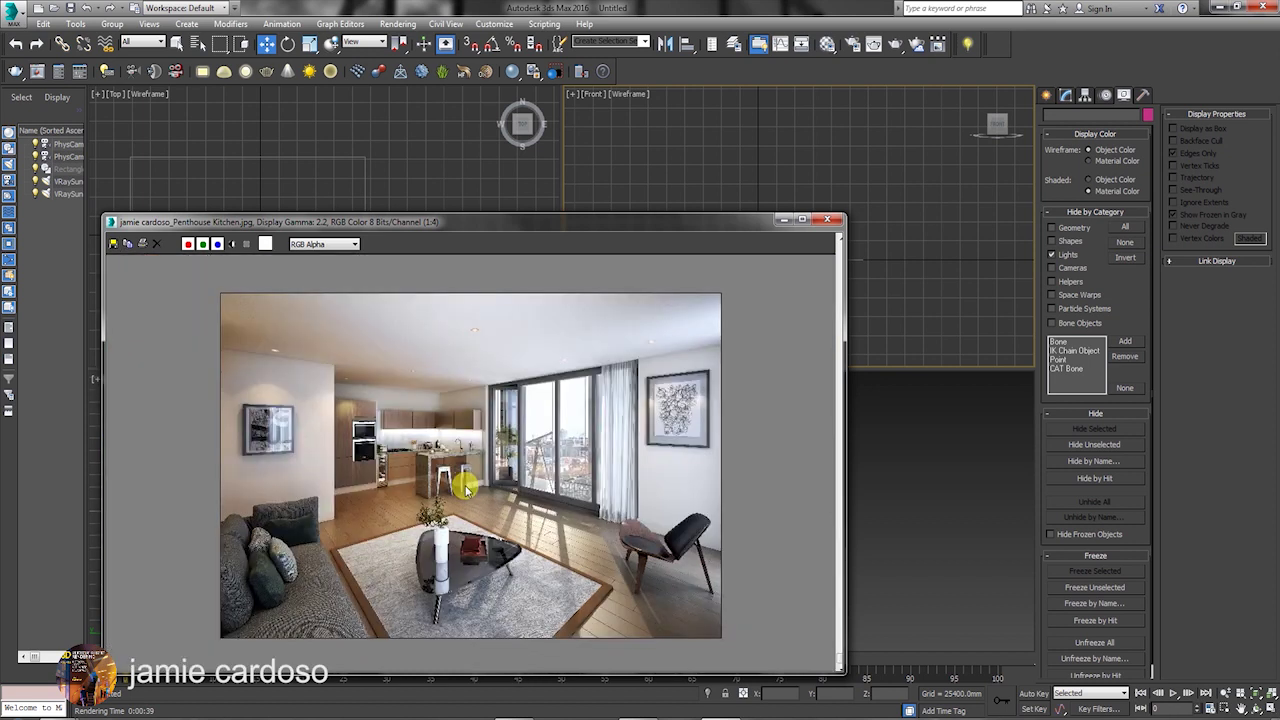
scroll(655, 610, up, 1)
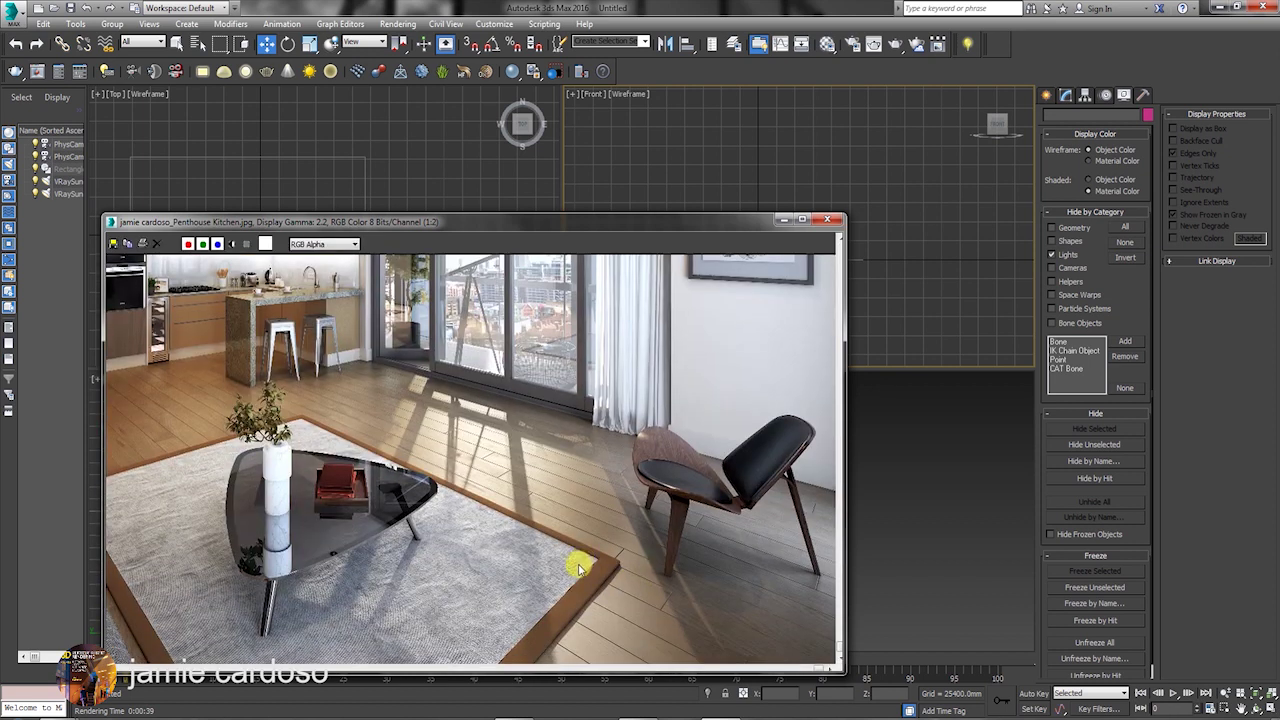
scroll(578, 568, down, 1)
scroll(359, 545, up, 1)
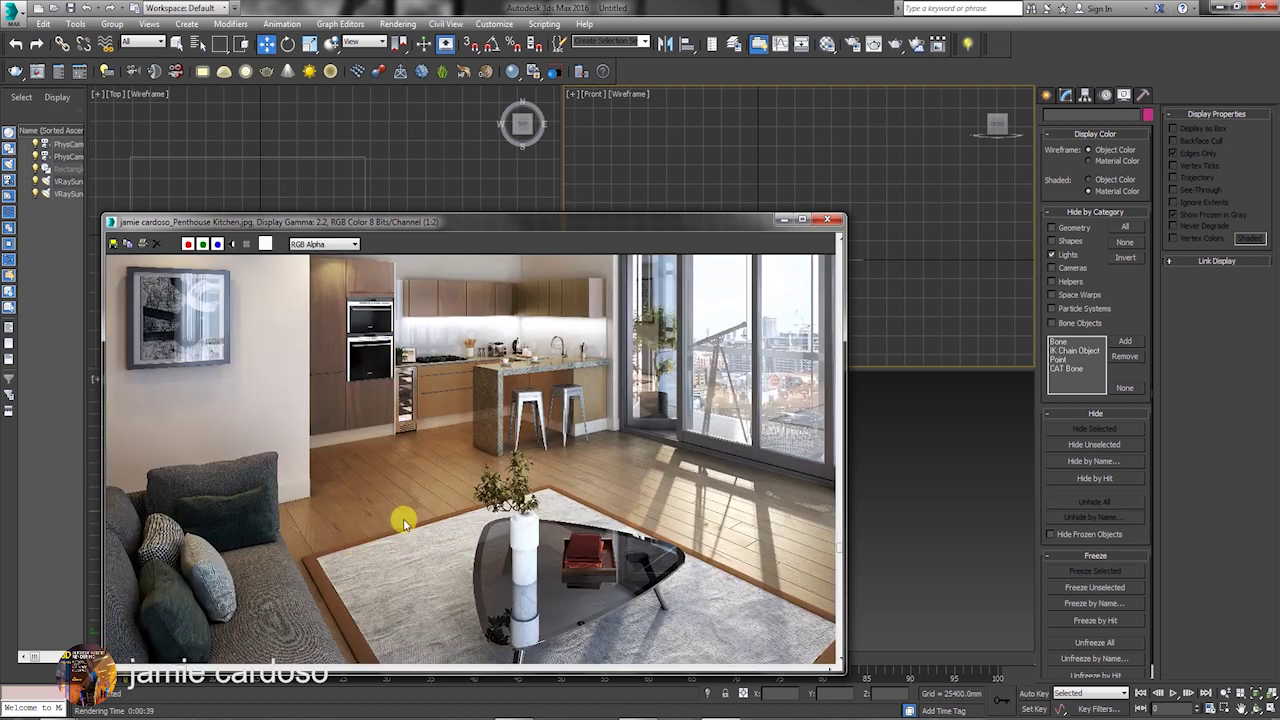
scroll(398, 522, down, 1)
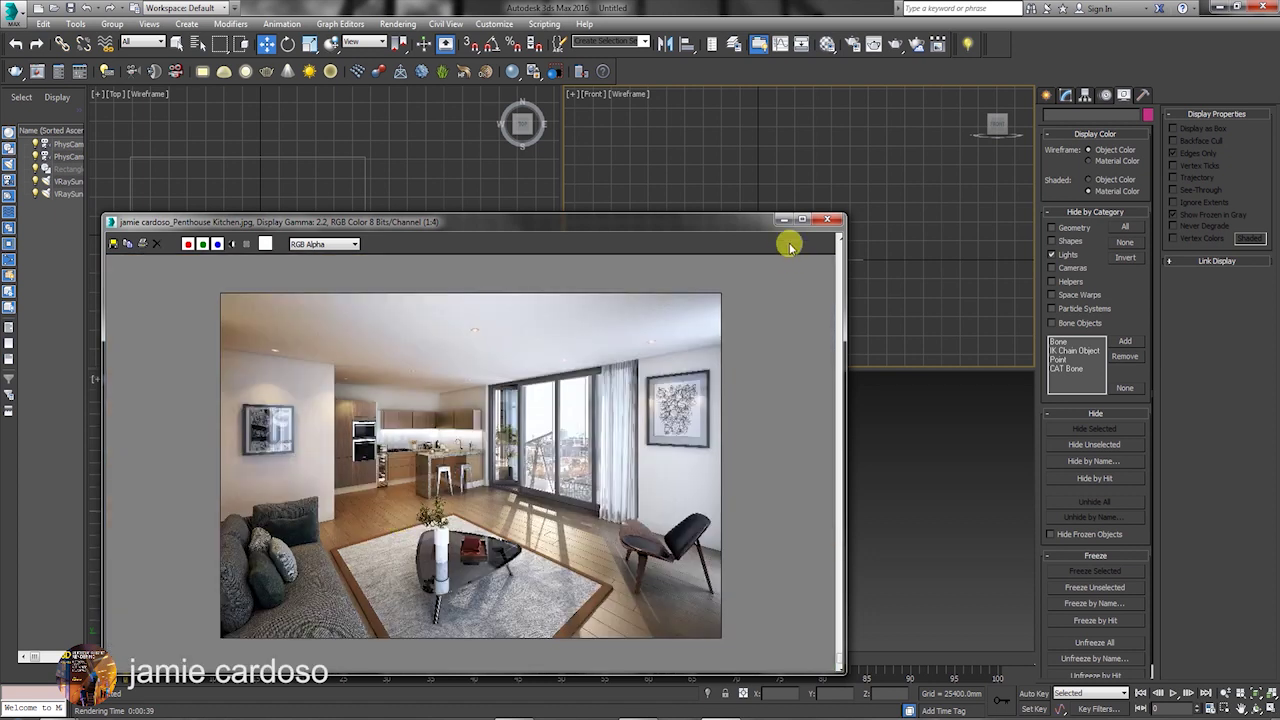
click(781, 222)
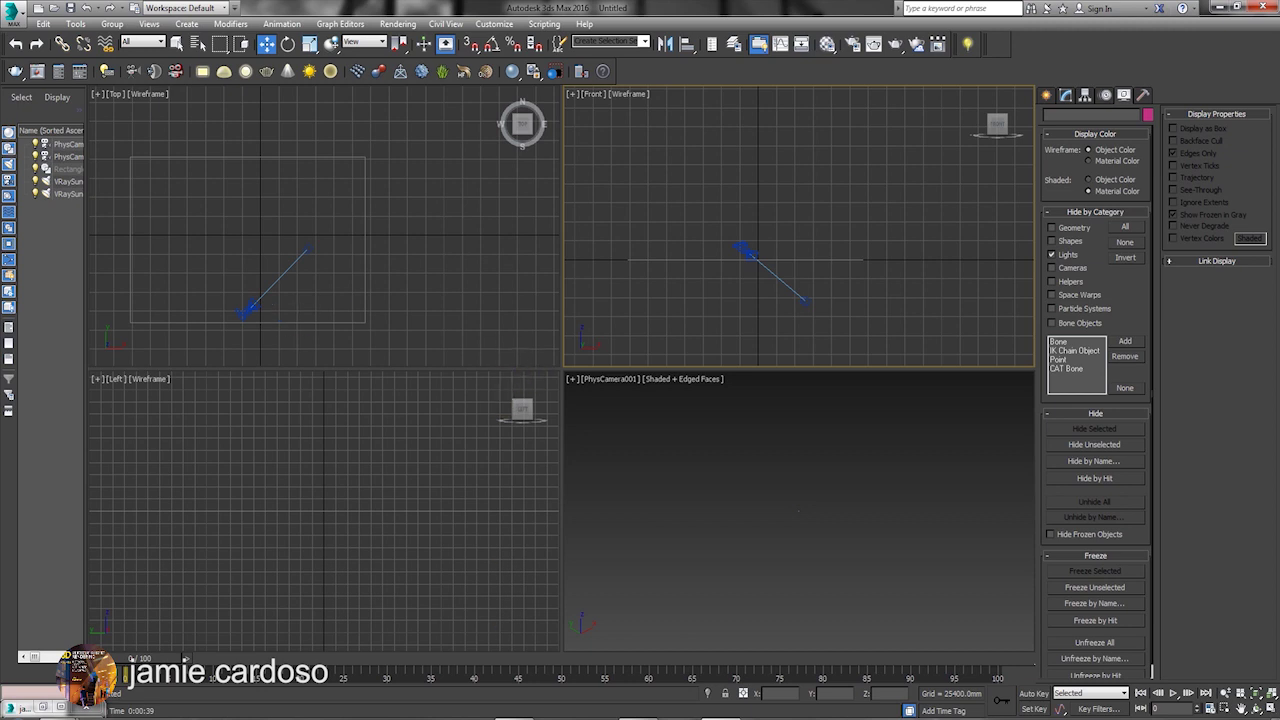
Browse CG-Source's FloorGenerator plugin page and its Wood Boards texture products
mouse_move(511, 712)
click(511, 706)
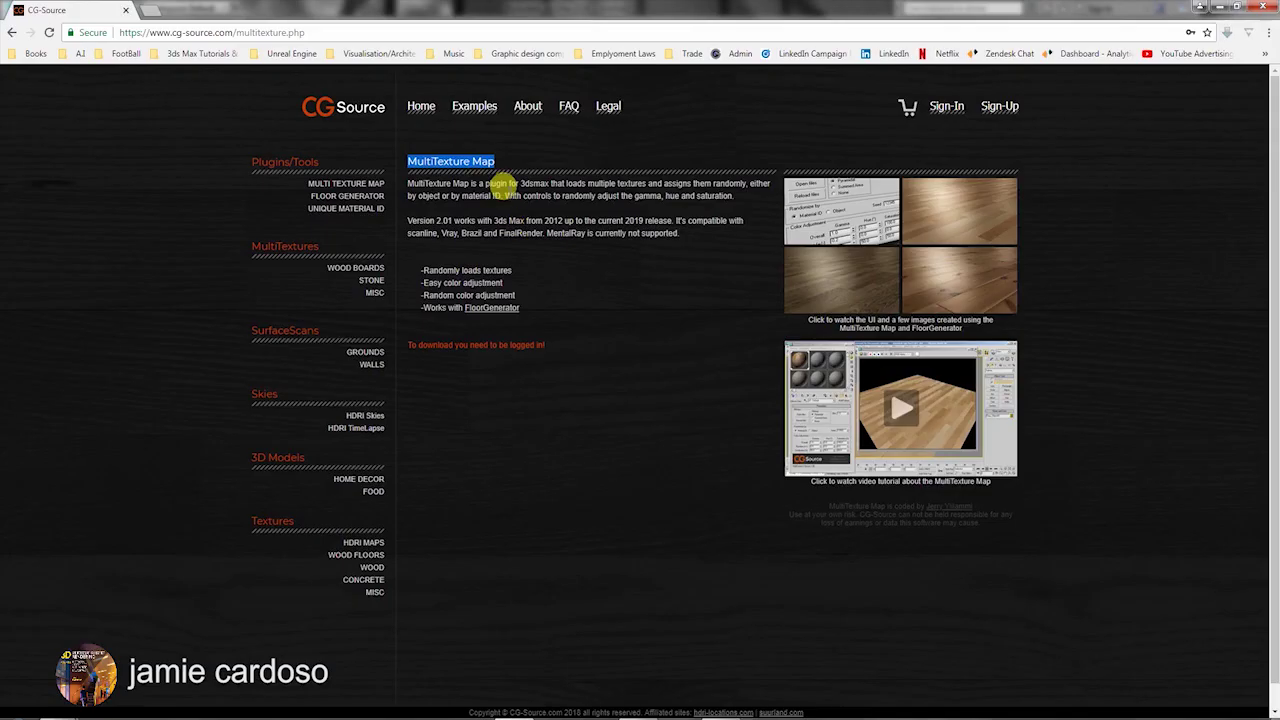
click(366, 110)
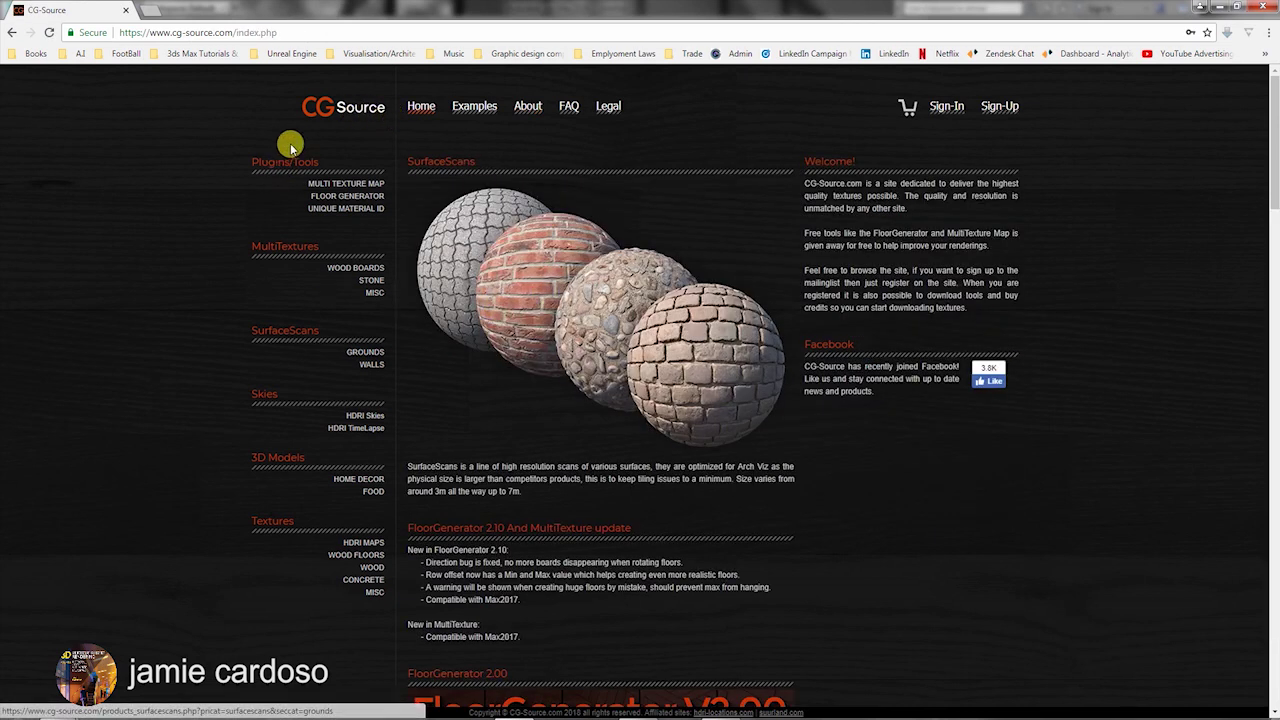
click(342, 198)
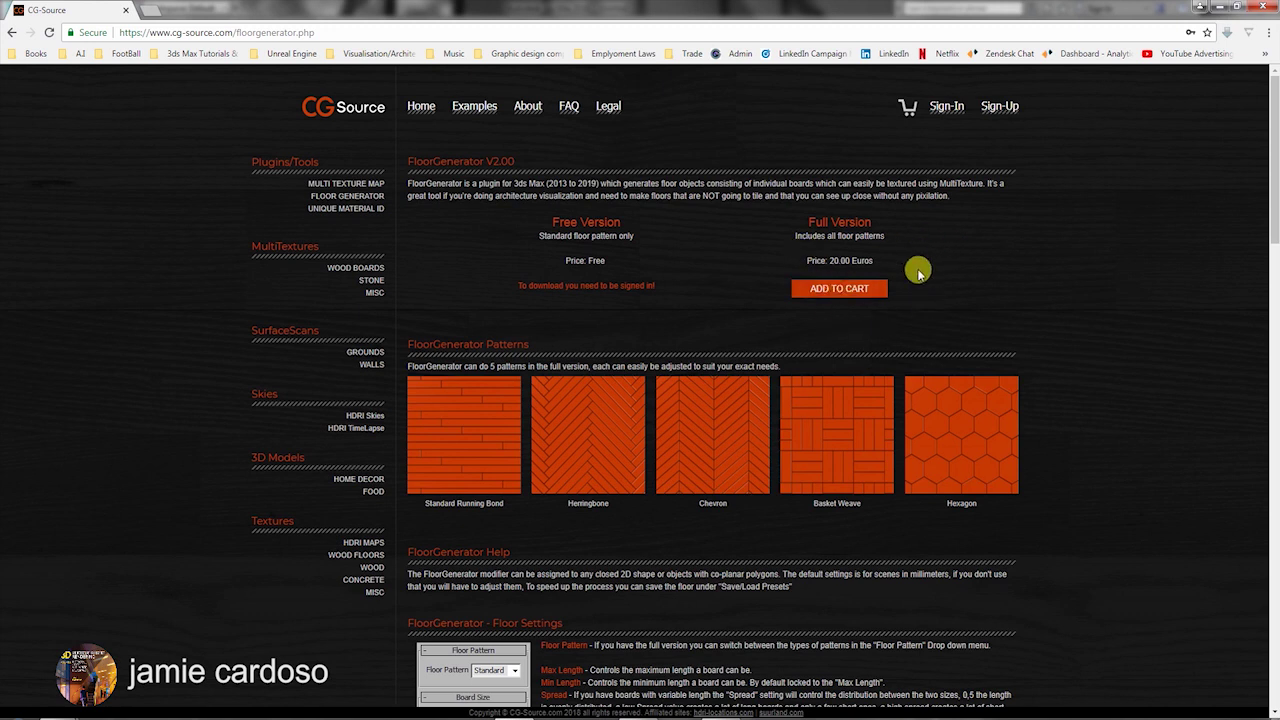
click(355, 267)
scroll(640, 260, down, 2)
click(855, 310)
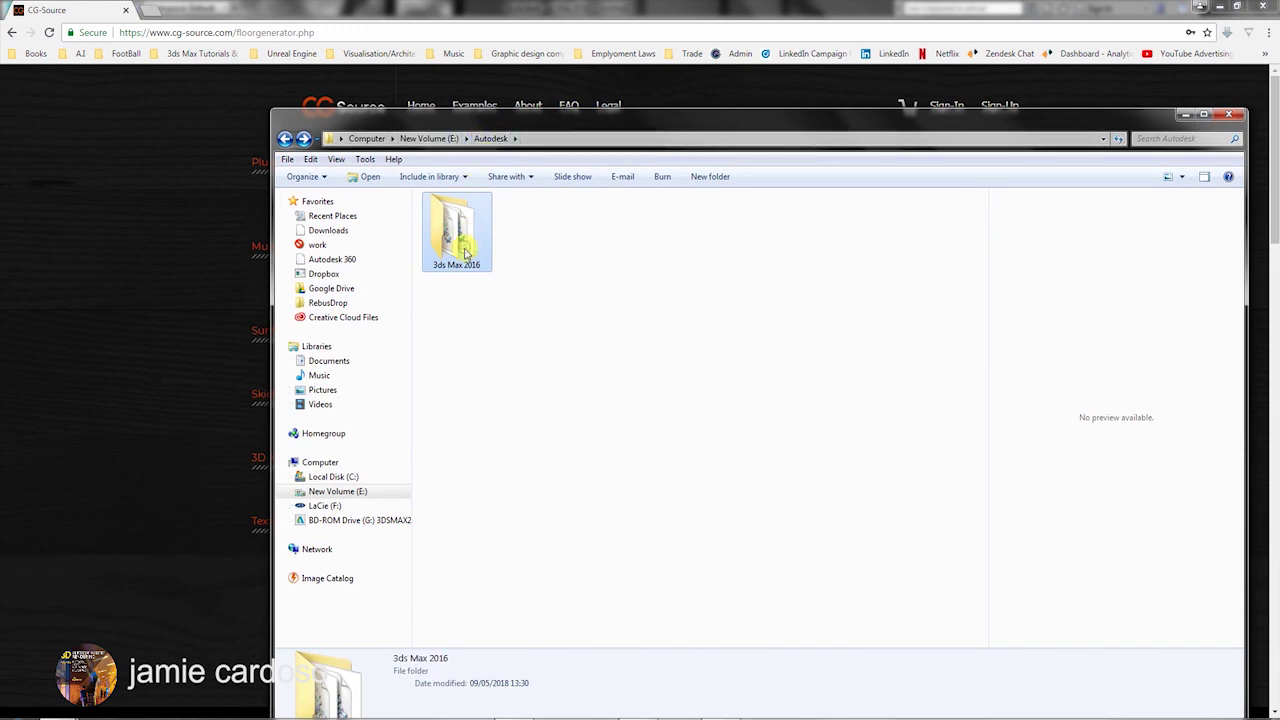
Navigate from the Autodesk folder into 3ds Max 2016's plugins folder
double_click(465, 255)
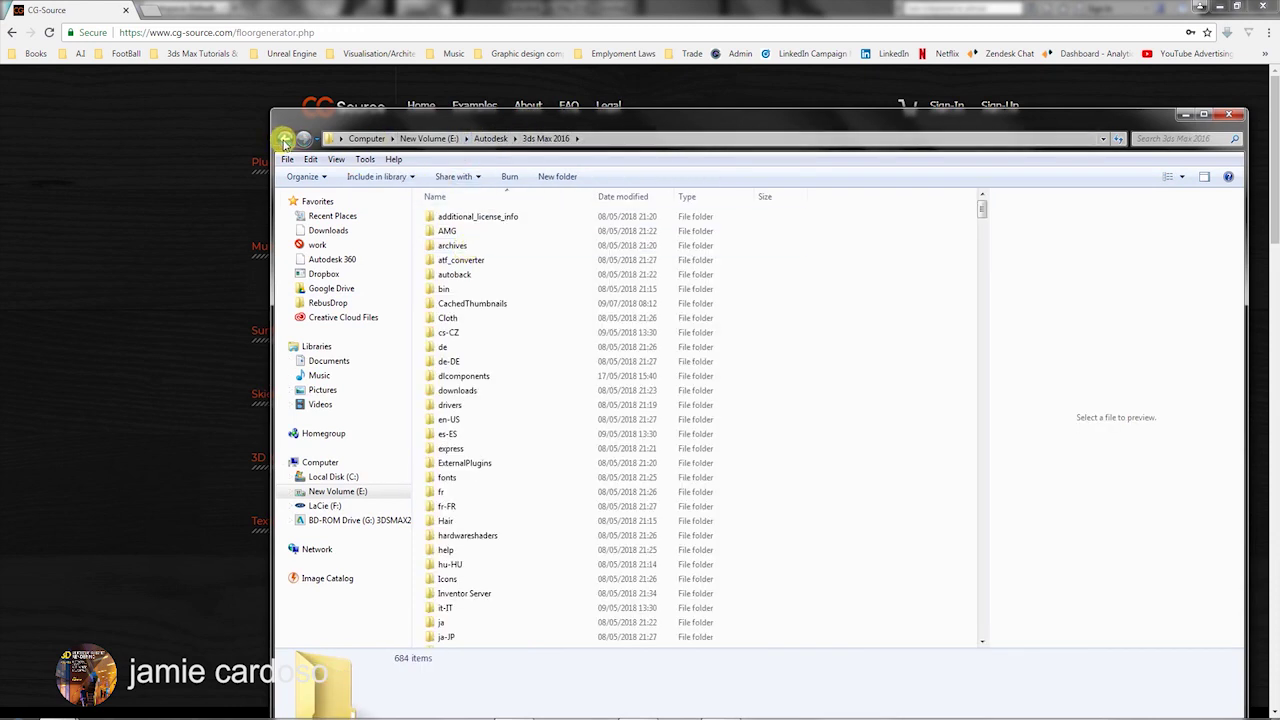
click(490, 138)
double_click(460, 240)
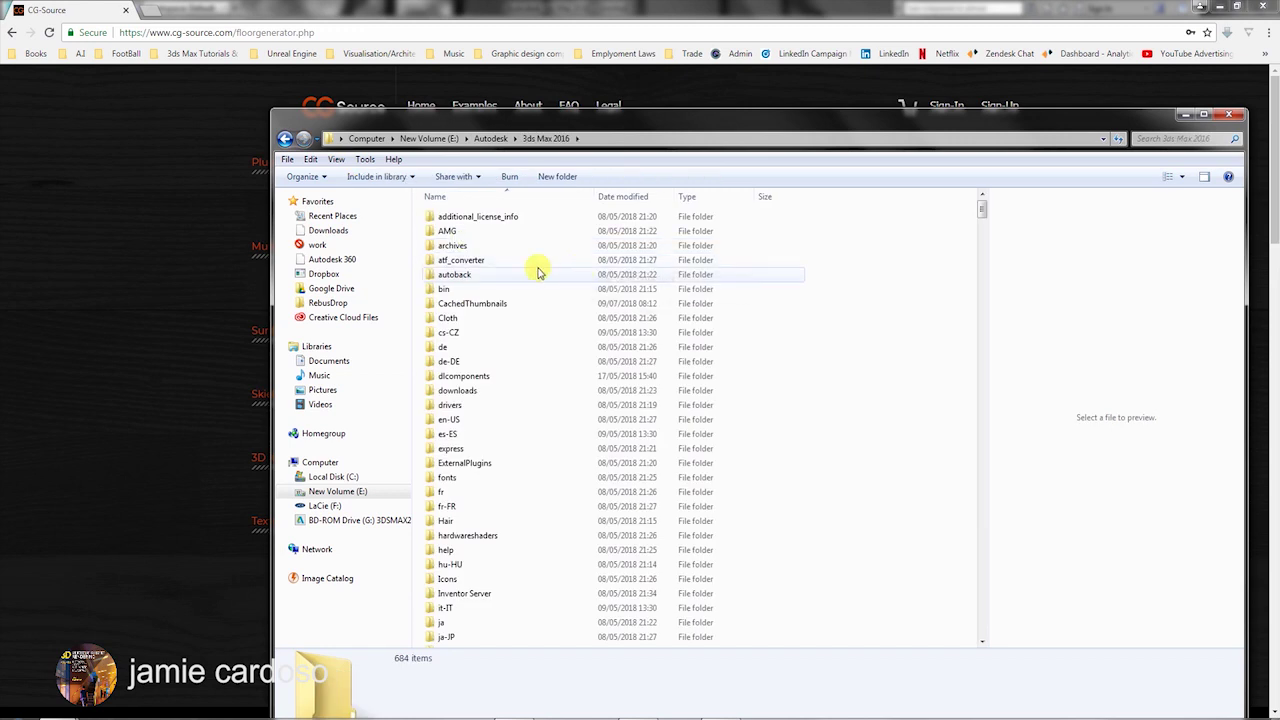
click(449, 305)
key(p)
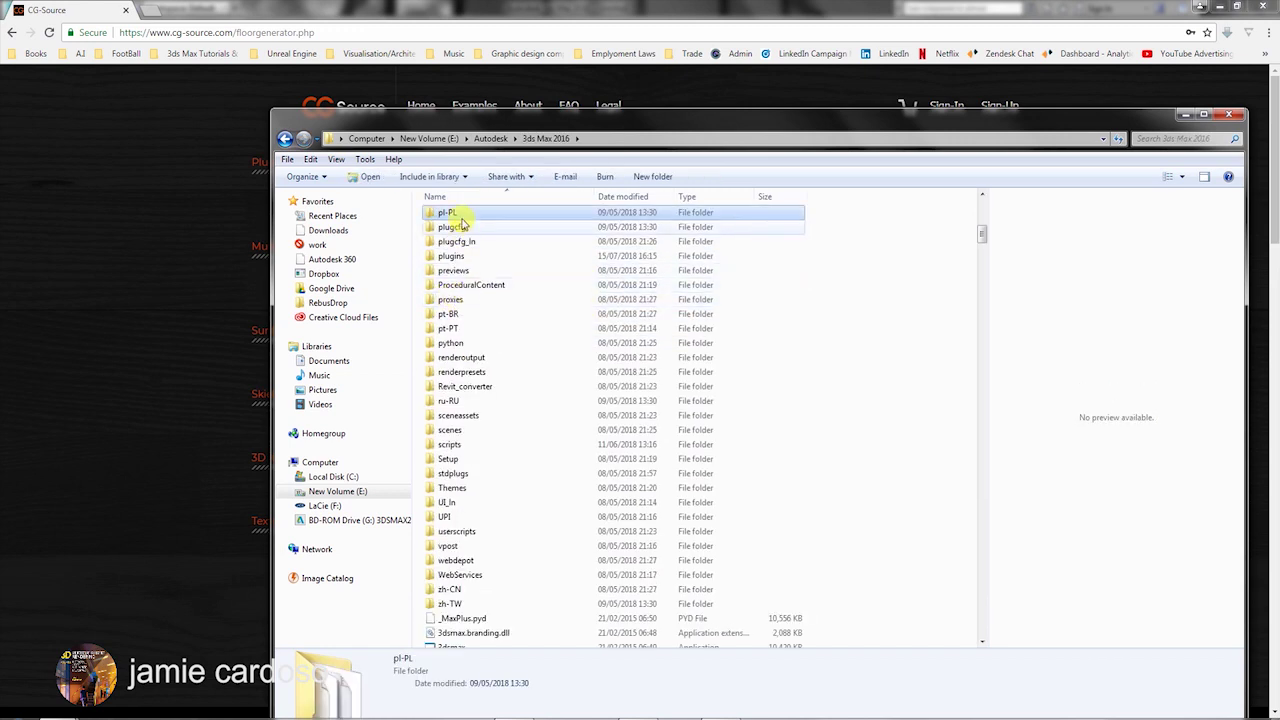
double_click(455, 256)
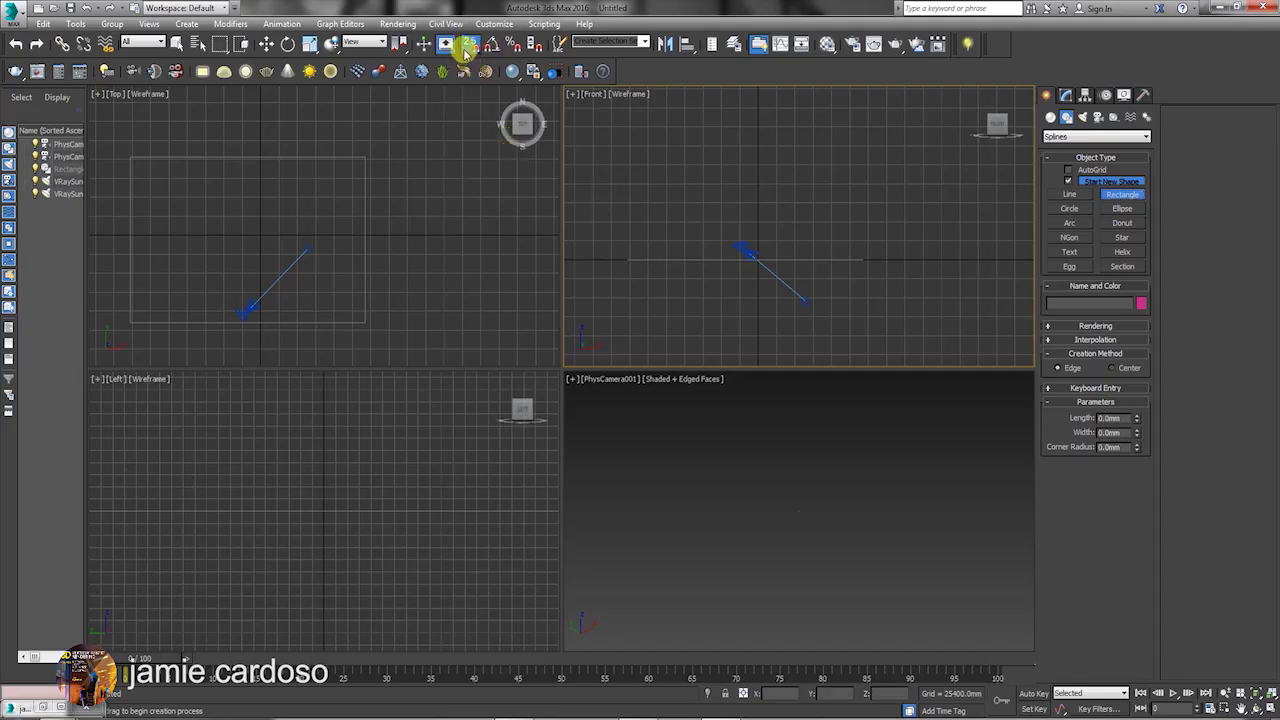
Turn on snapping and draw a rectangle over the existing floor outline in Top view
right_click(470, 44)
click(560, 350)
click(724, 265)
drag(122, 152, 364, 322)
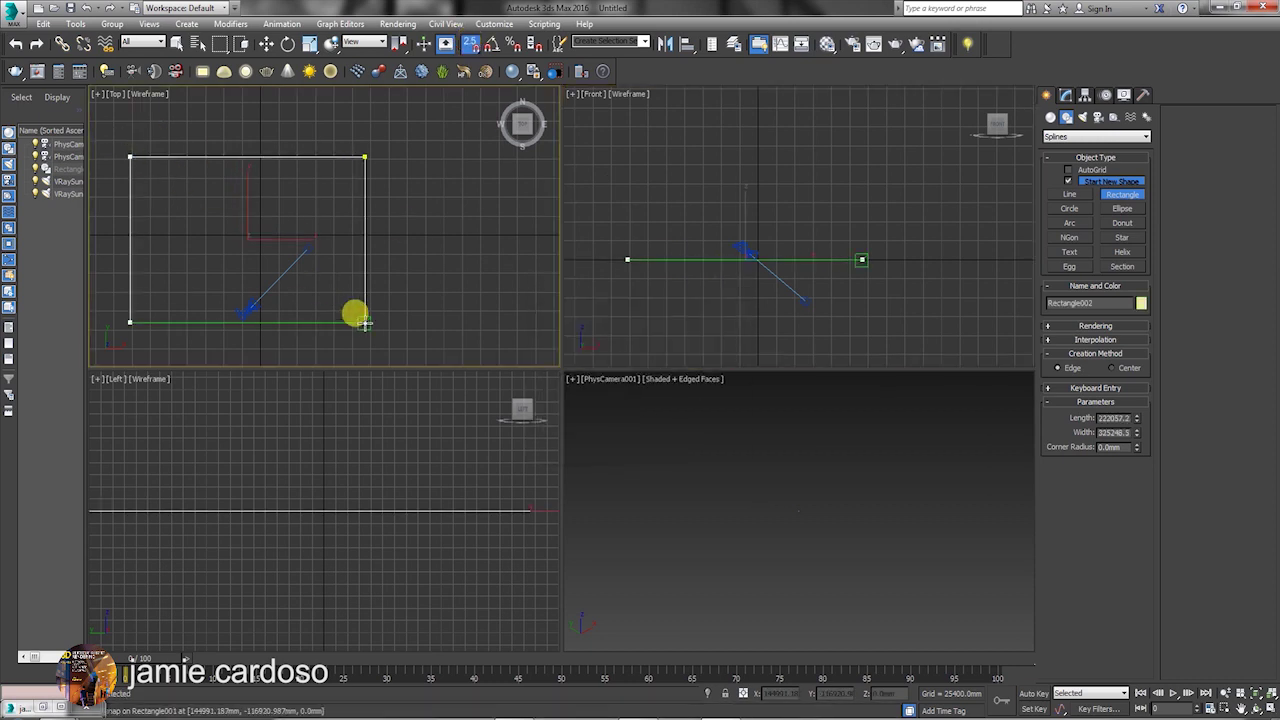
Add a FloorGenerator modifier to the rectangle and adjust its maximum board length
click(1066, 94)
click(1146, 133)
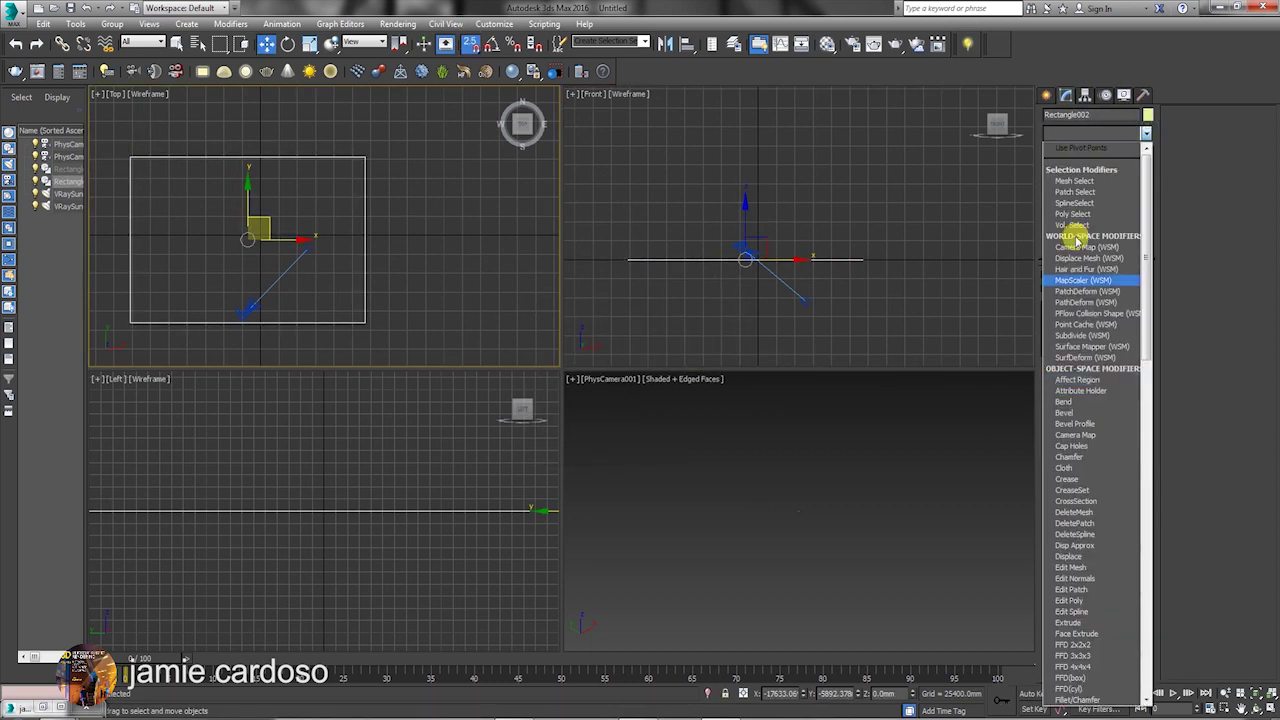
scroll(1070, 300, down, 15)
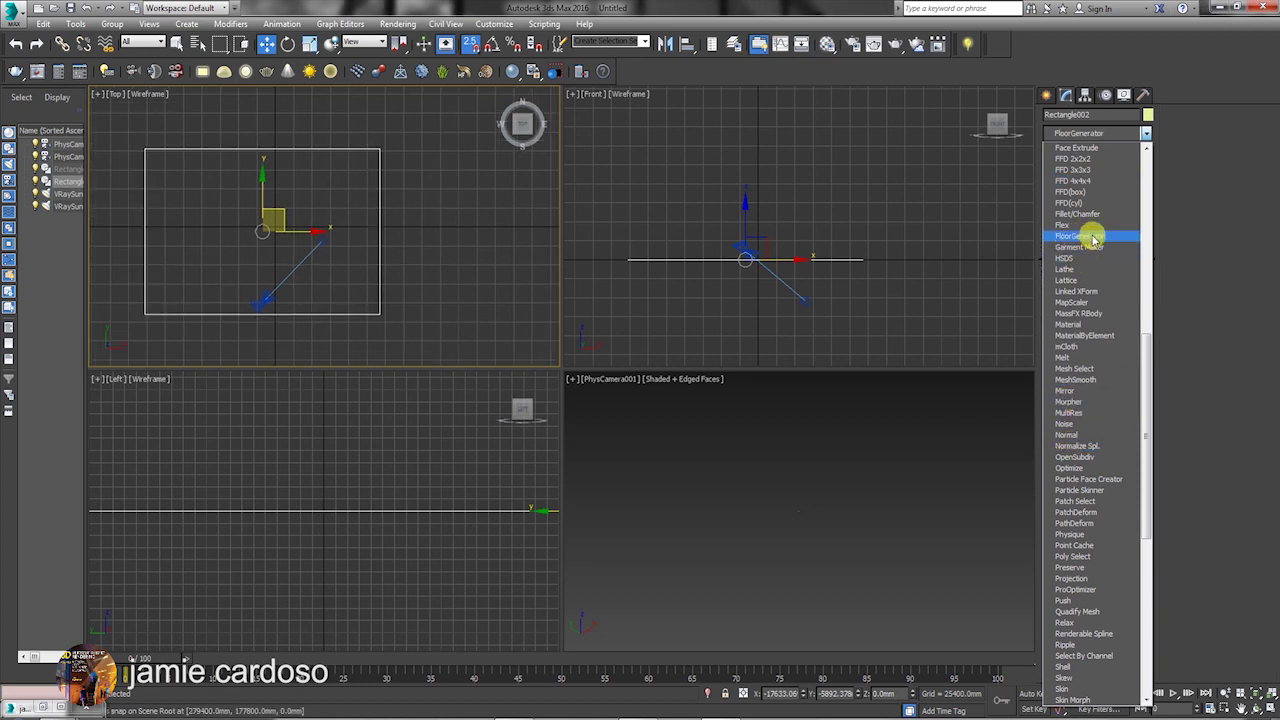
click(1093, 237)
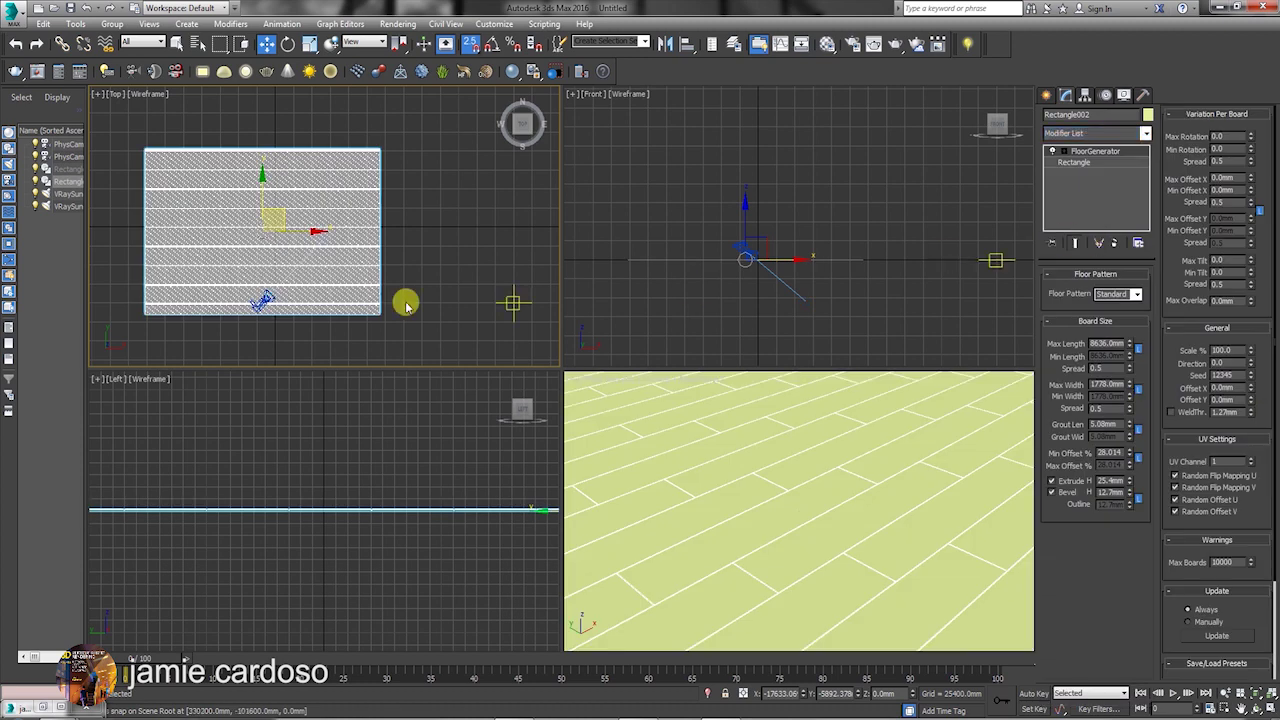
scroll(229, 237, up, 2)
scroll(465, 210, up, 3)
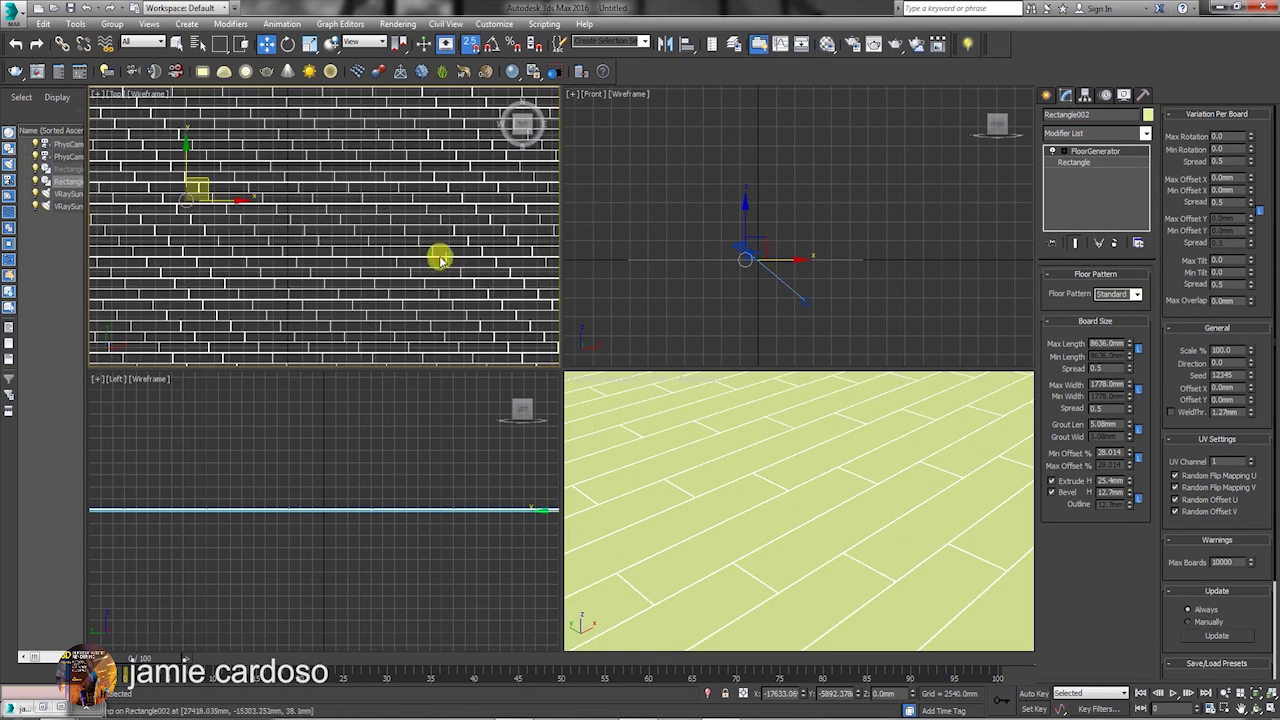
scroll(334, 274, down, 2)
scroll(337, 286, up, 3)
scroll(338, 285, down, 3)
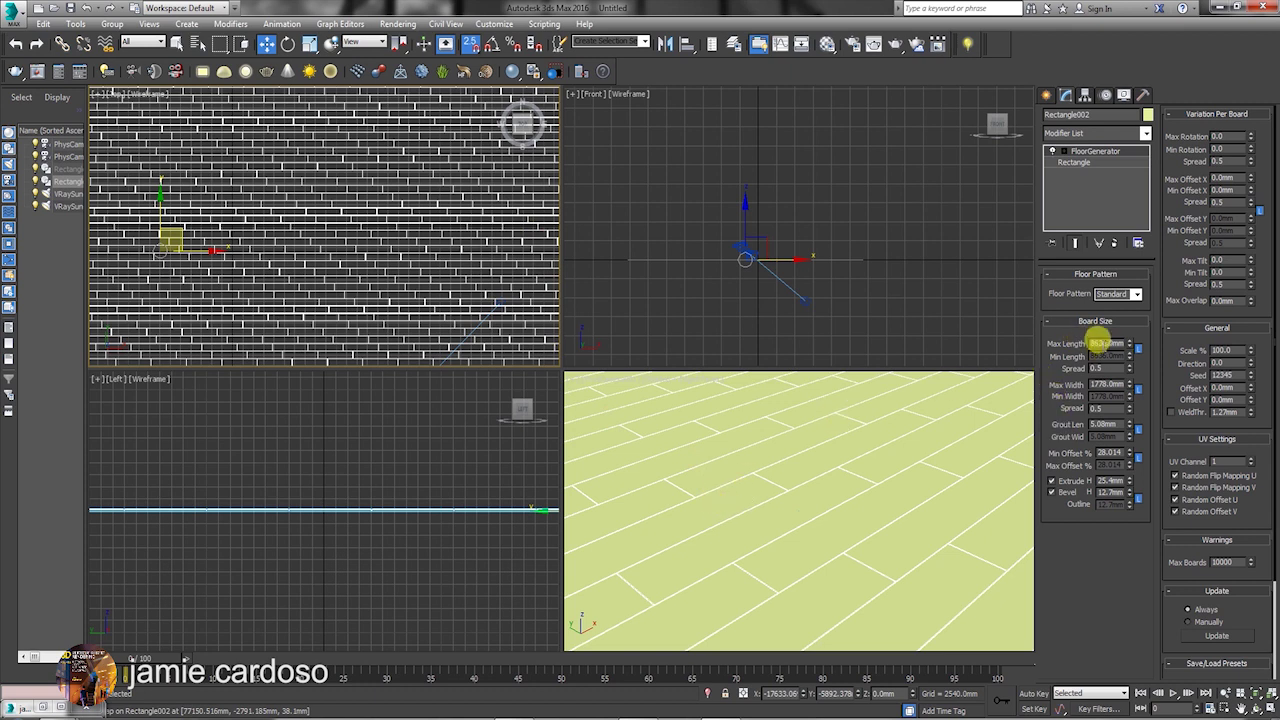
scroll(448, 273, up, 1)
scroll(463, 252, up, 1)
scroll(463, 252, up, 1)
scroll(463, 230, up, 2)
scroll(460, 257, up, 1)
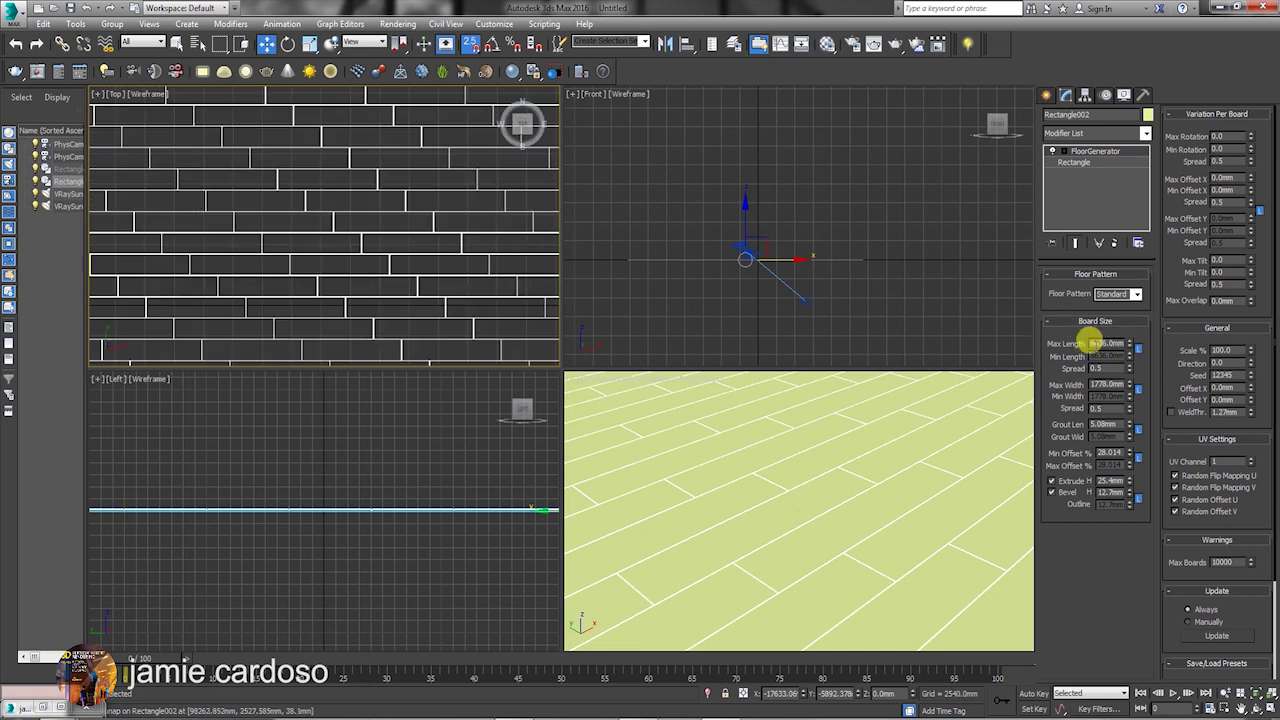
double_click(1100, 344)
text(8636)
key(Return)
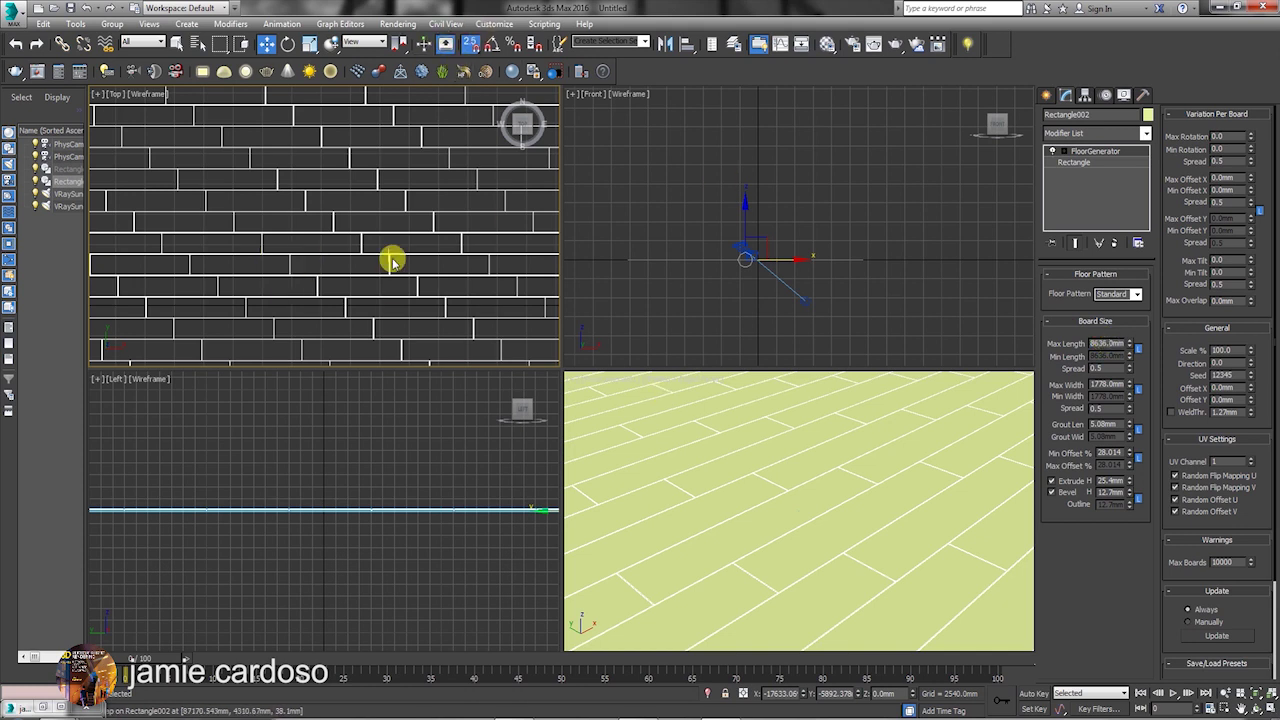
click(400, 24)
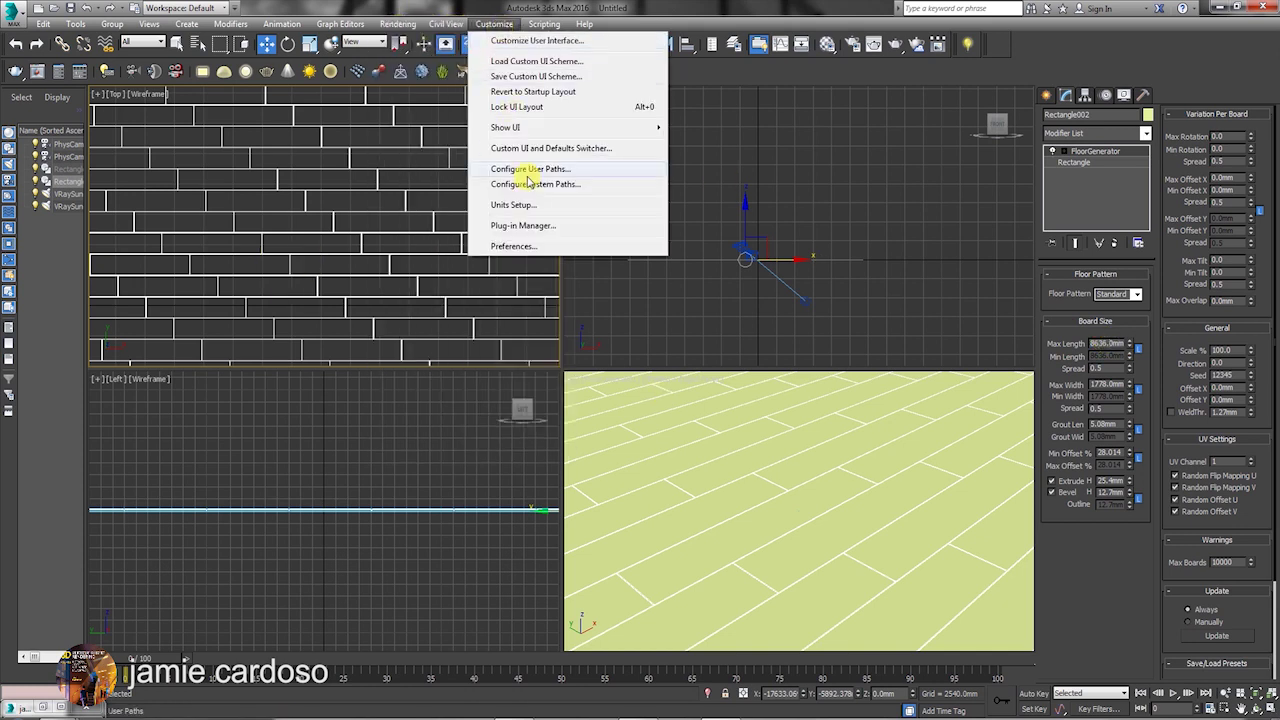
click(525, 204)
click(585, 316)
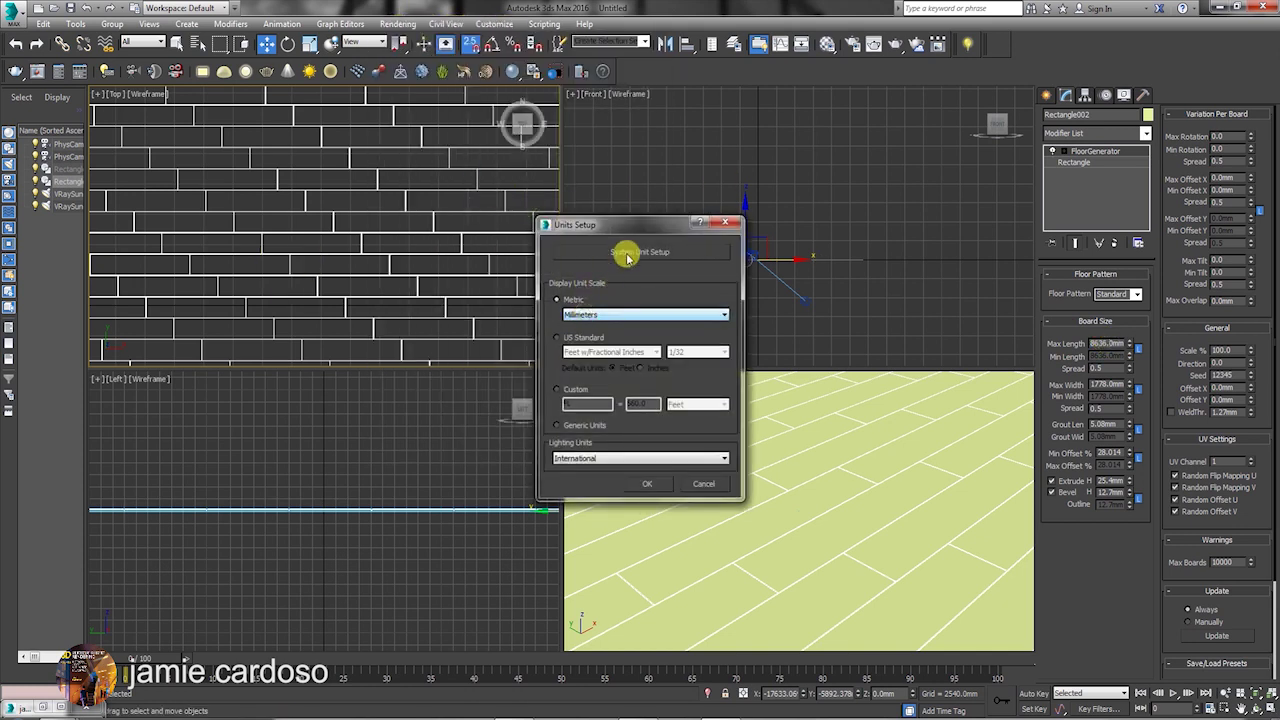
click(600, 314)
click(628, 234)
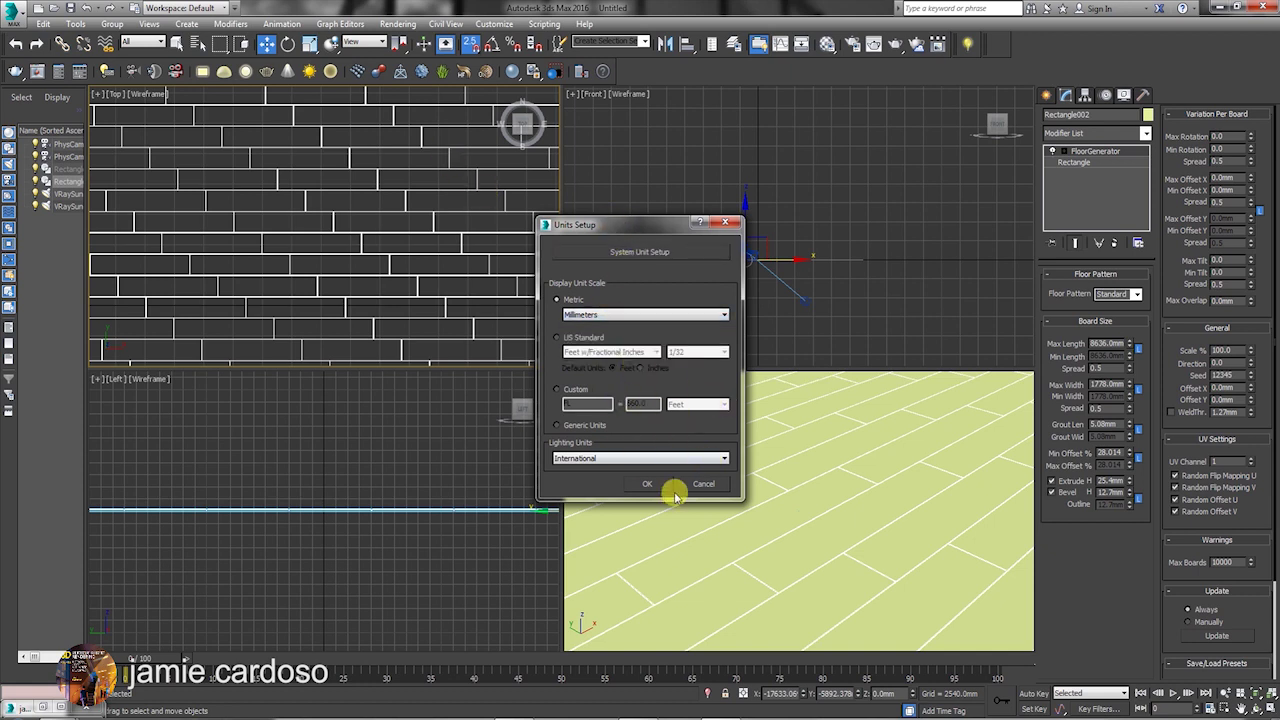
click(639, 485)
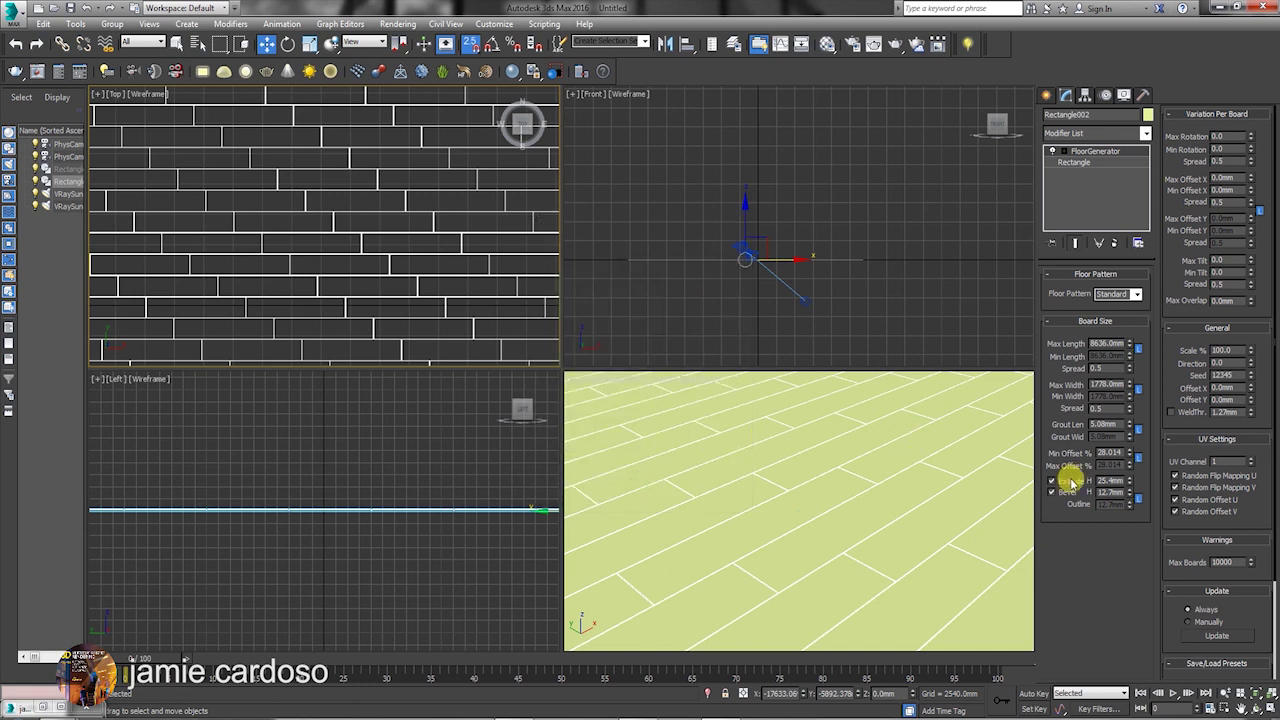
Narrow the boards to 1440.18mm max width and set the minimum offset to 32.187%
double_click(1092, 425)
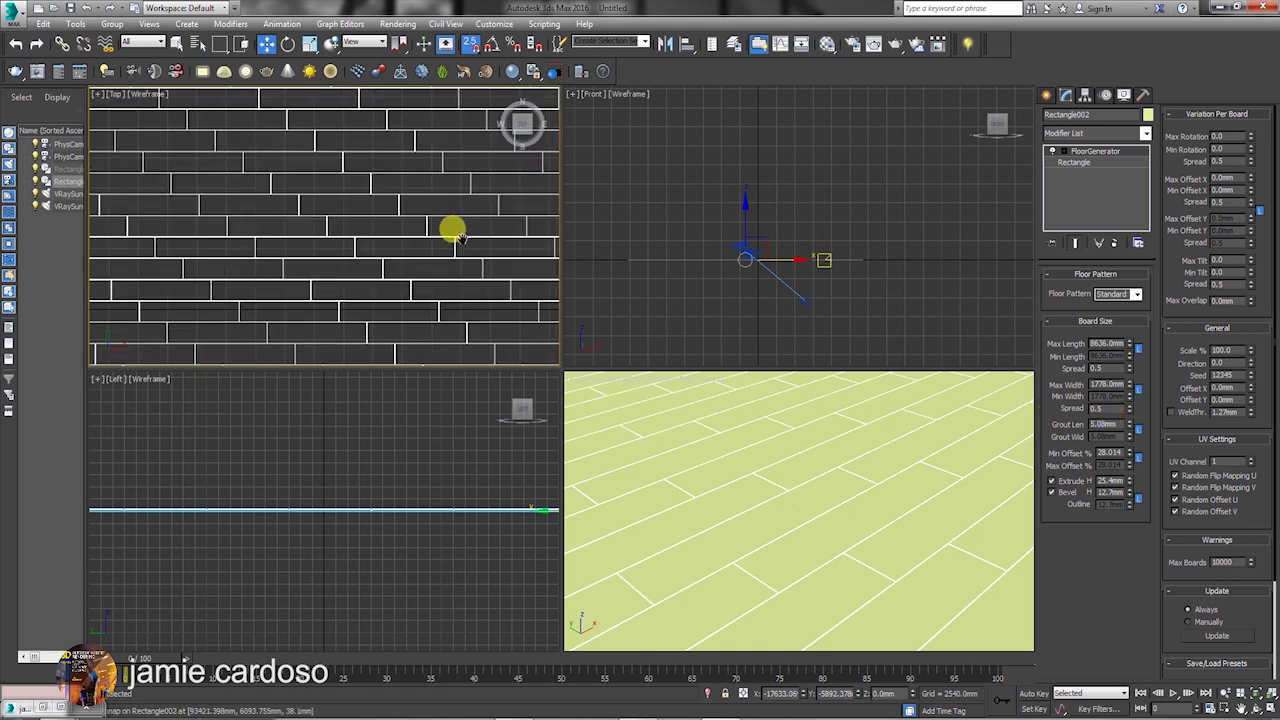
scroll(452, 232, up, 5)
scroll(434, 240, up, 3)
scroll(286, 240, up, 2)
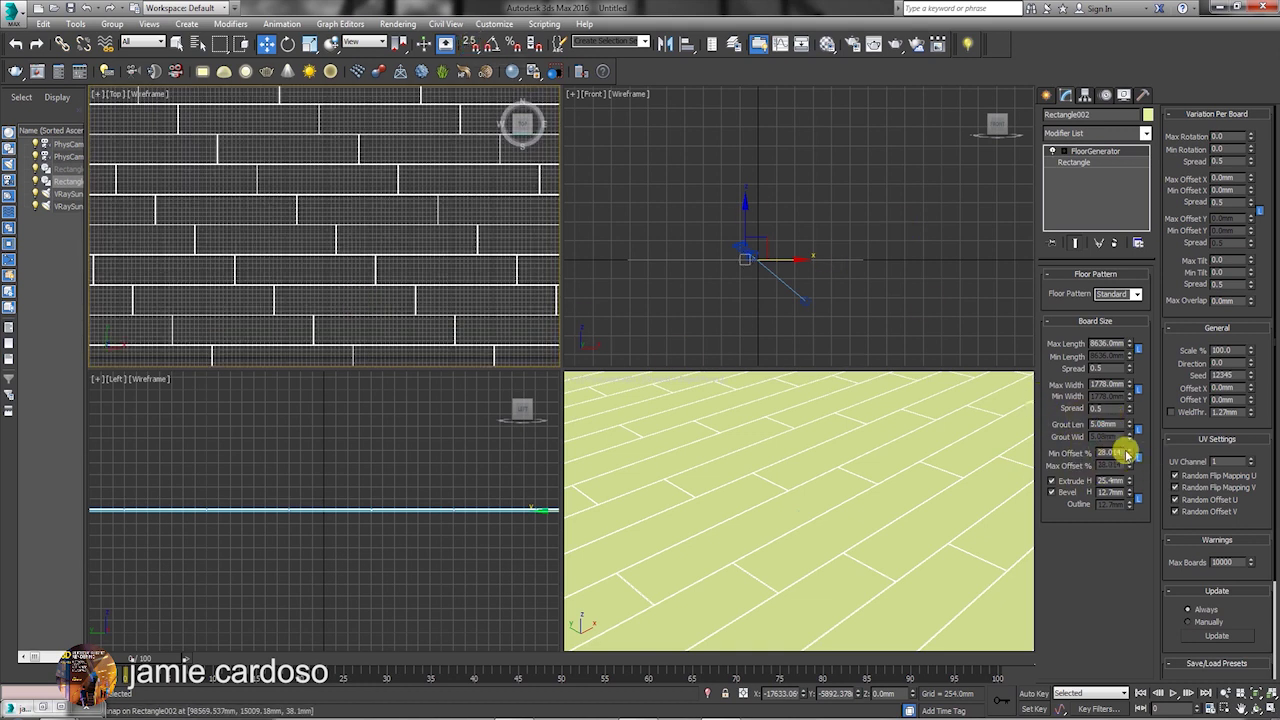
drag(1130, 453, 1128, 428)
scroll(320, 225, down, 3)
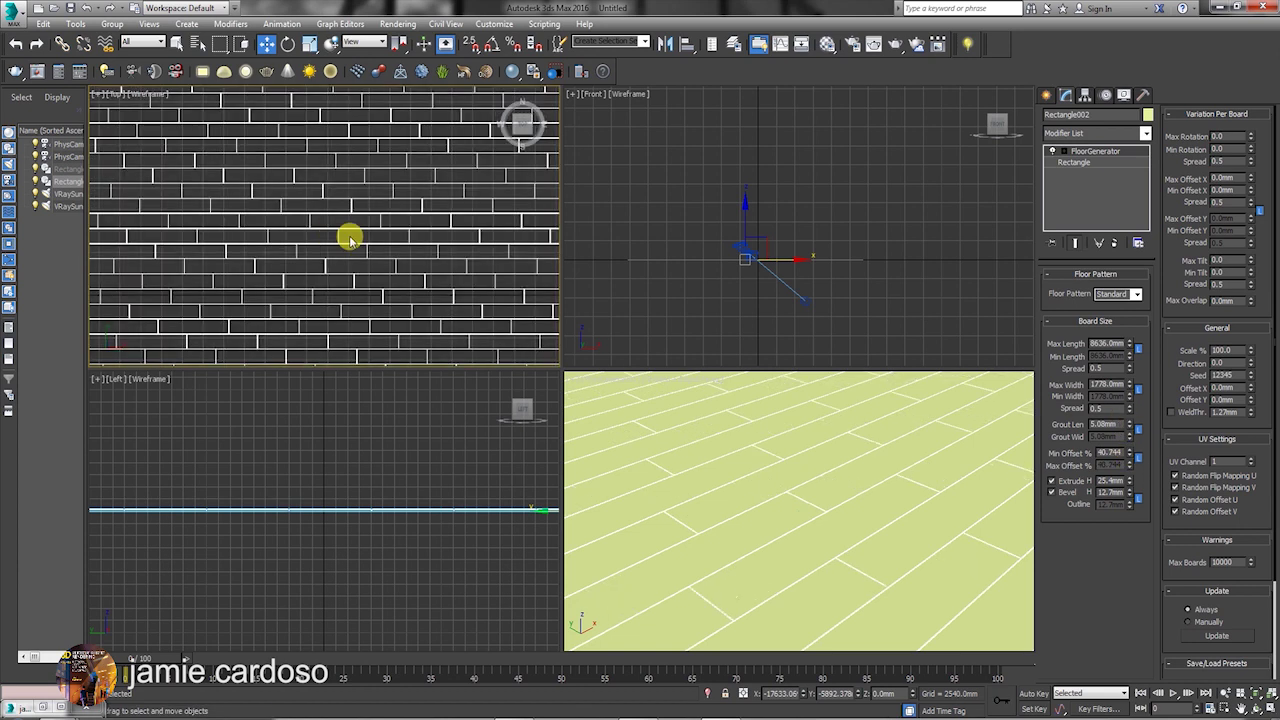
drag(1128, 366, 1123, 374)
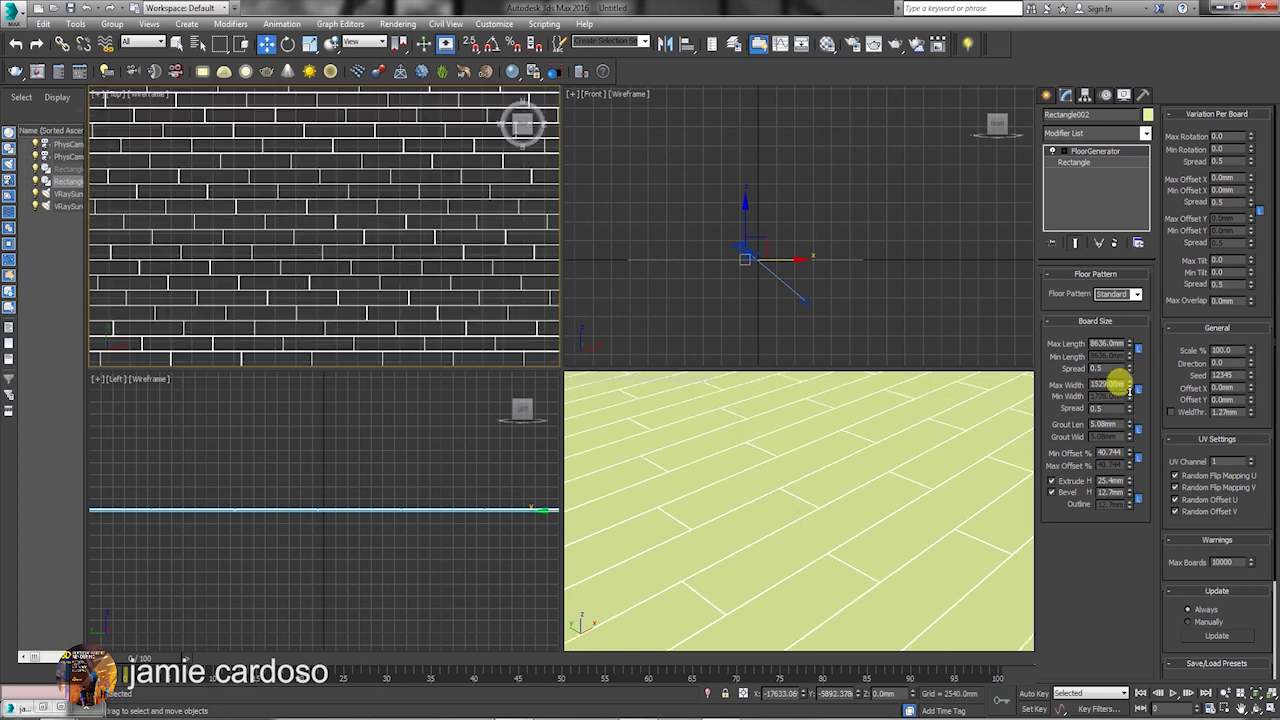
scroll(460, 277, up, 3)
scroll(286, 234, up, 3)
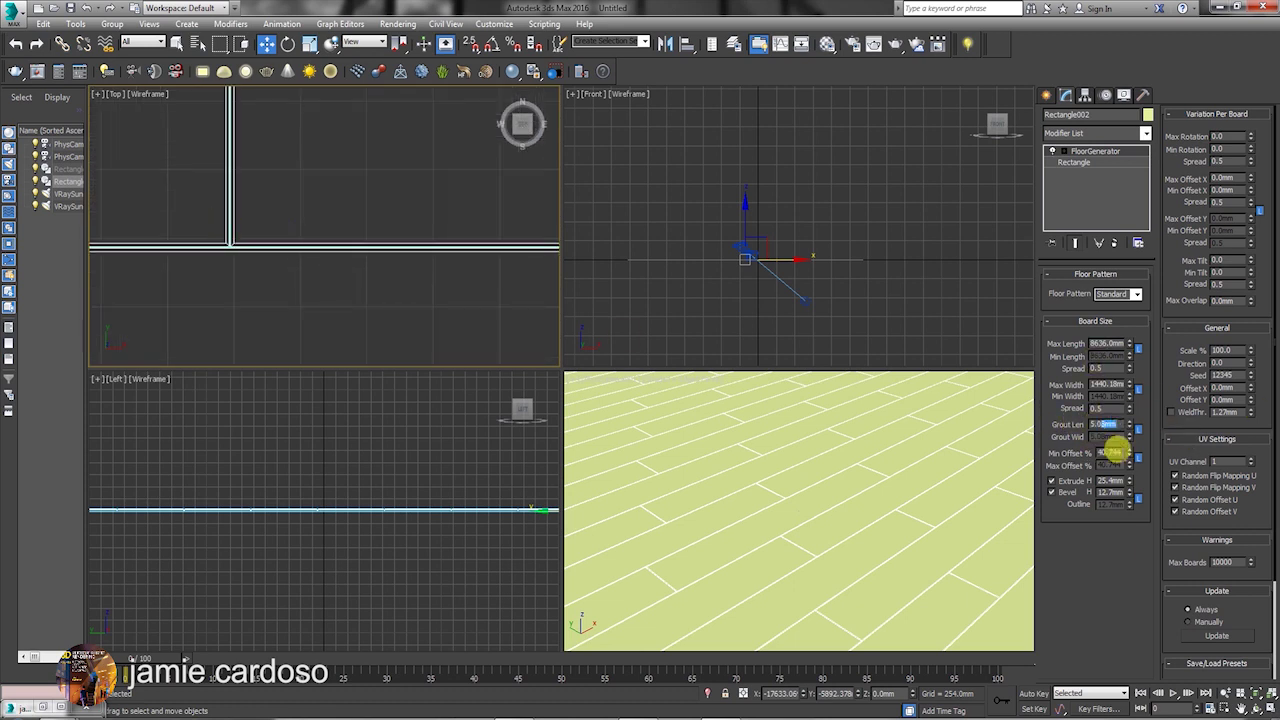
scroll(440, 270, down, 3)
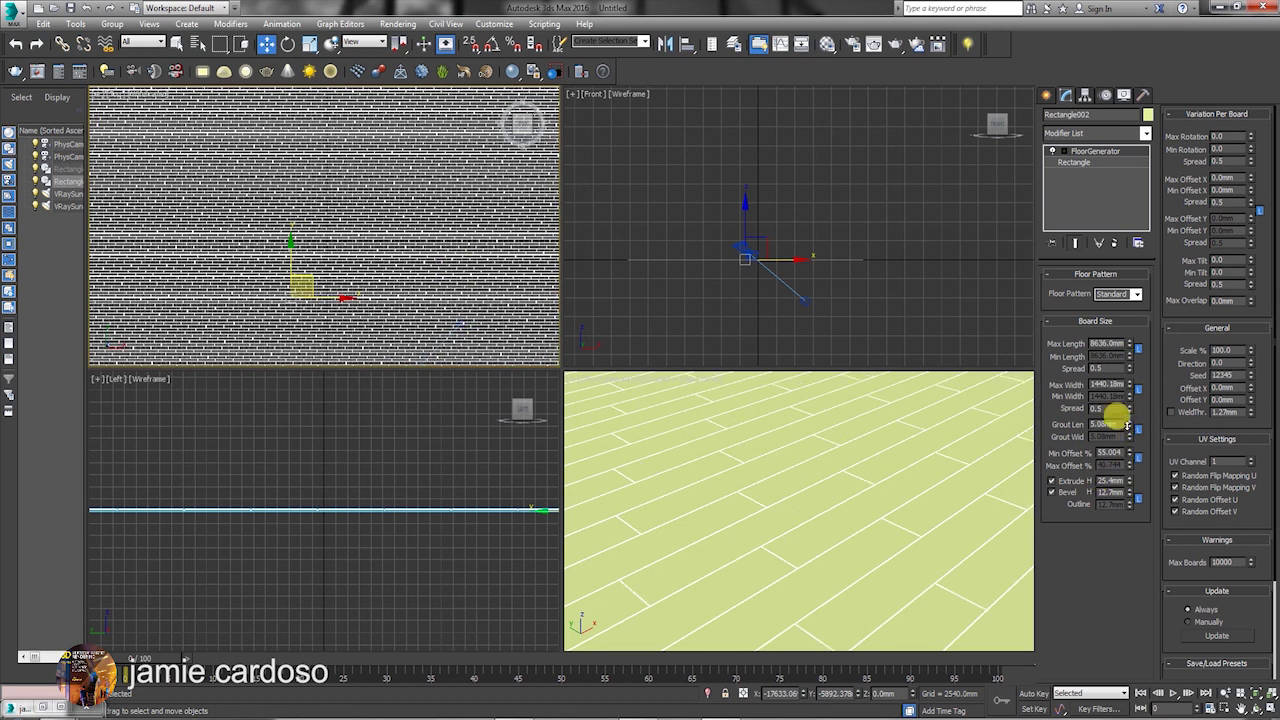
drag(1129, 452, 1129, 462)
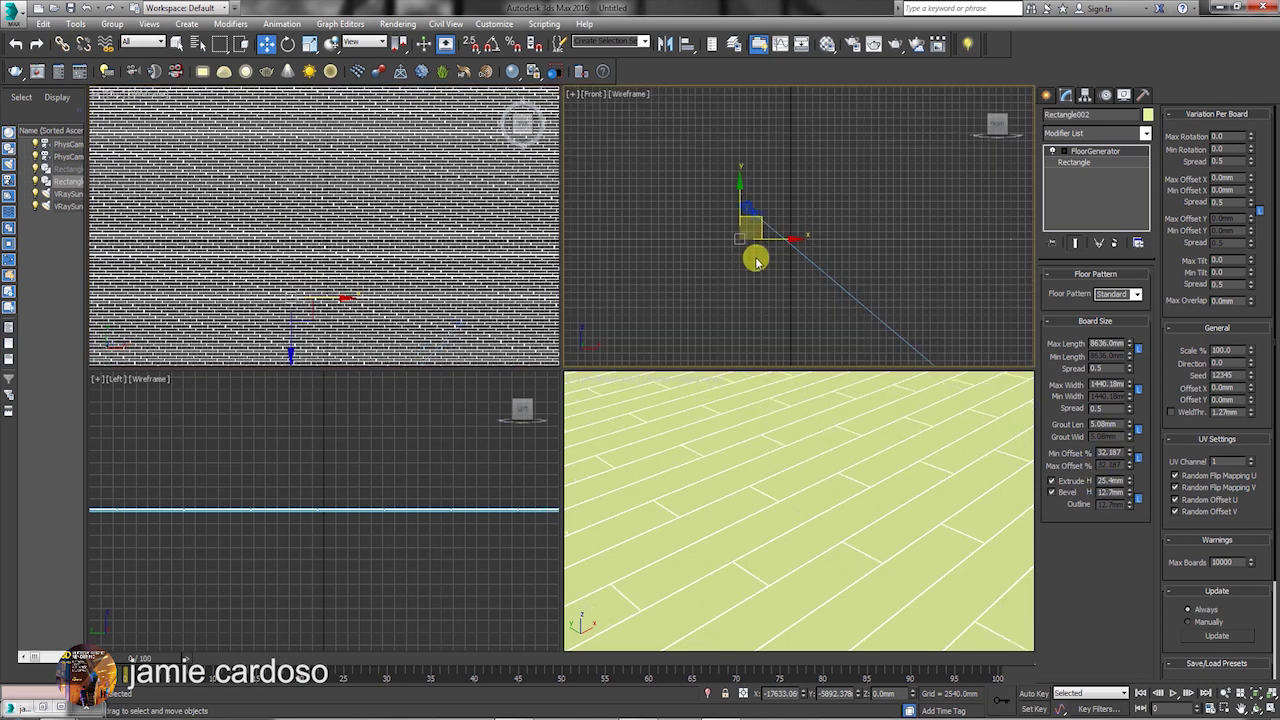
scroll(754, 254, up, 5)
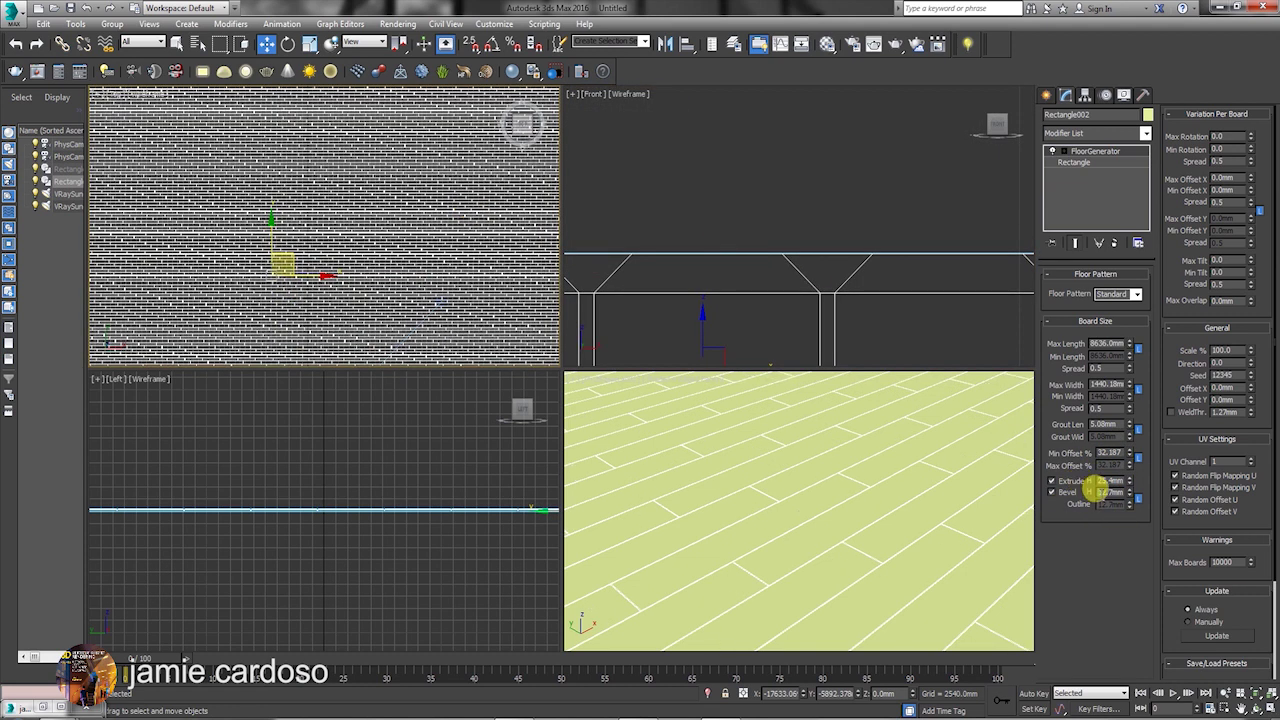
Give the boards a 4mm bevel and try a board direction of 90
click(1112, 492)
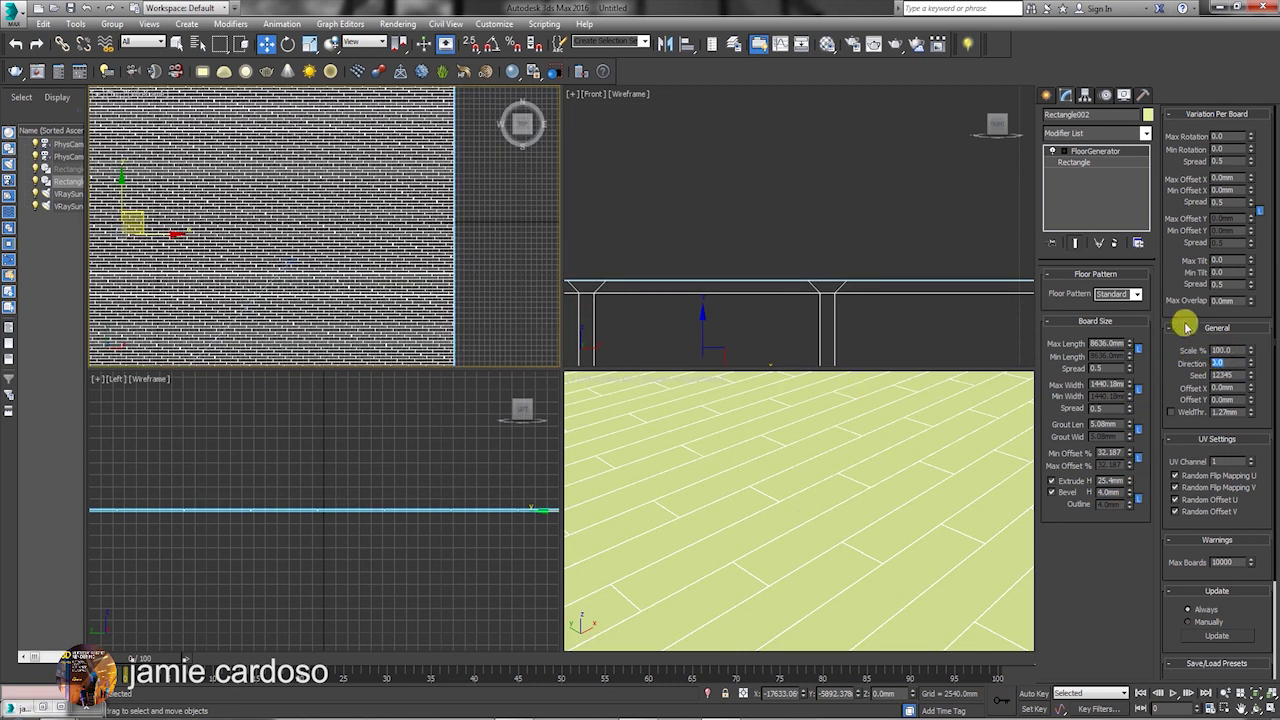
text(90)
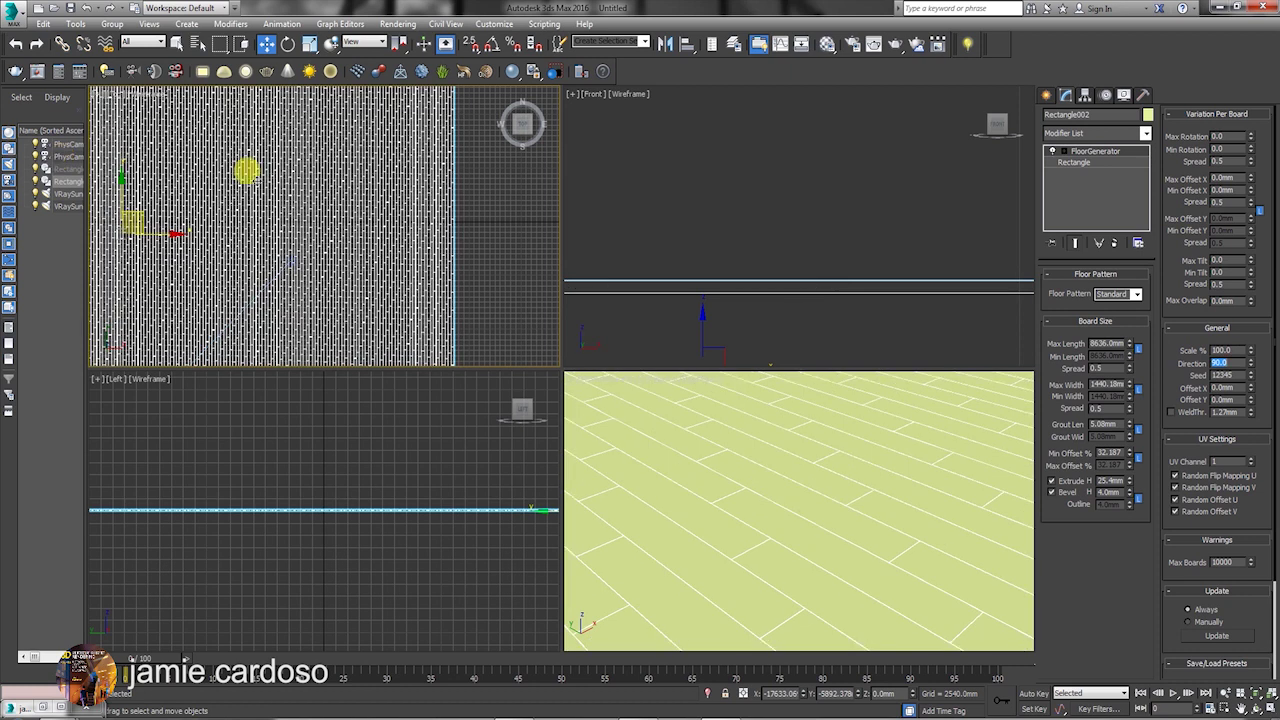
key(shift+Tab)
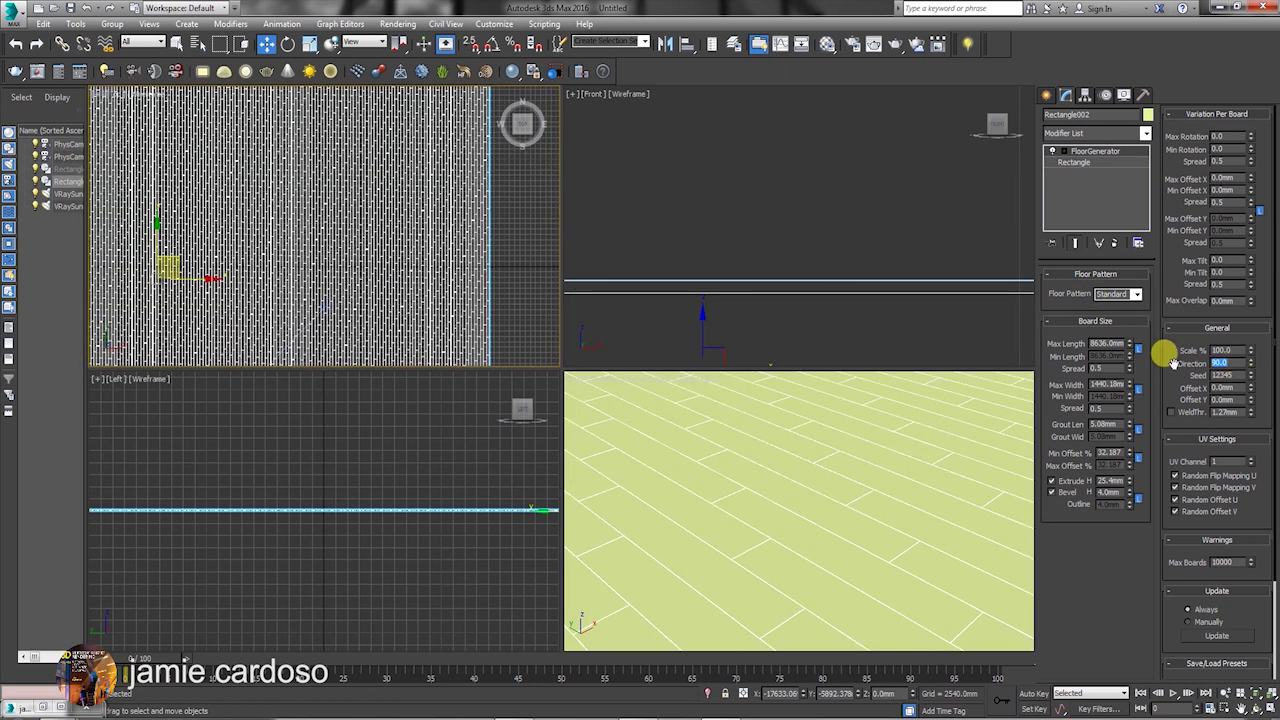
click(1046, 95)
click(804, 452)
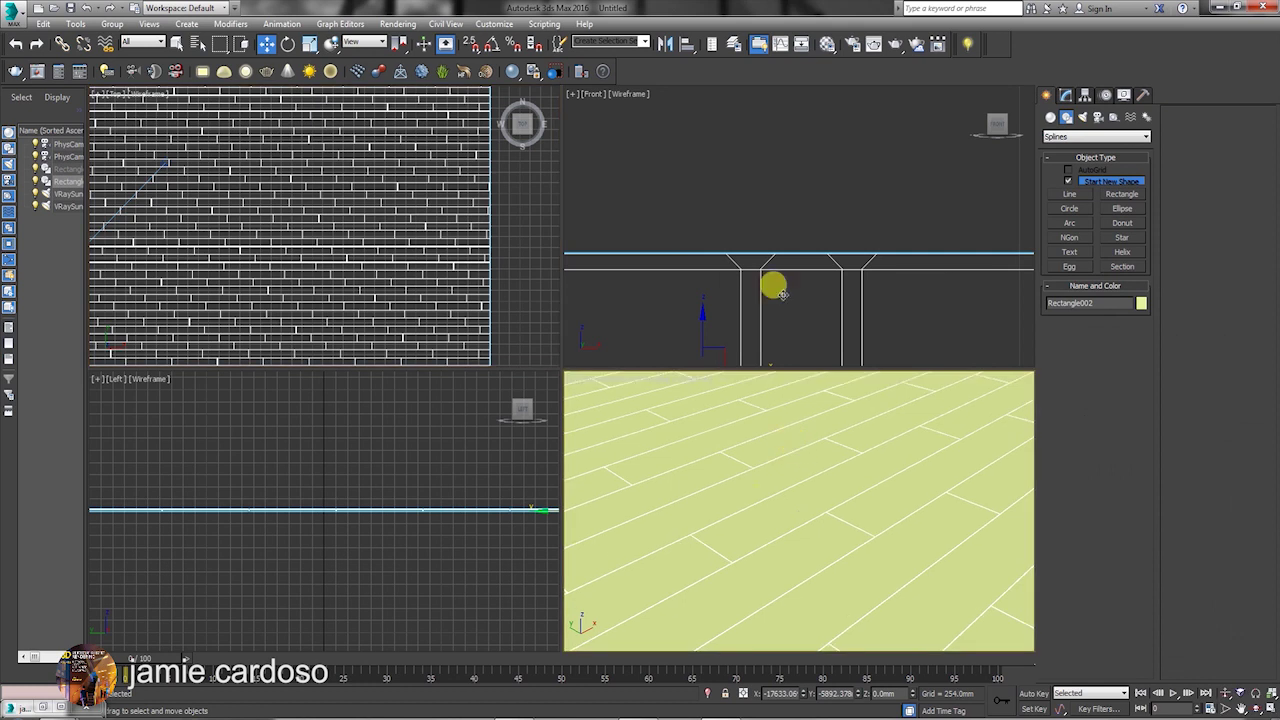
Open the Material Editor and convert the first material slot to a VRayMtl
click(827, 44)
drag(781, 103, 342, 105)
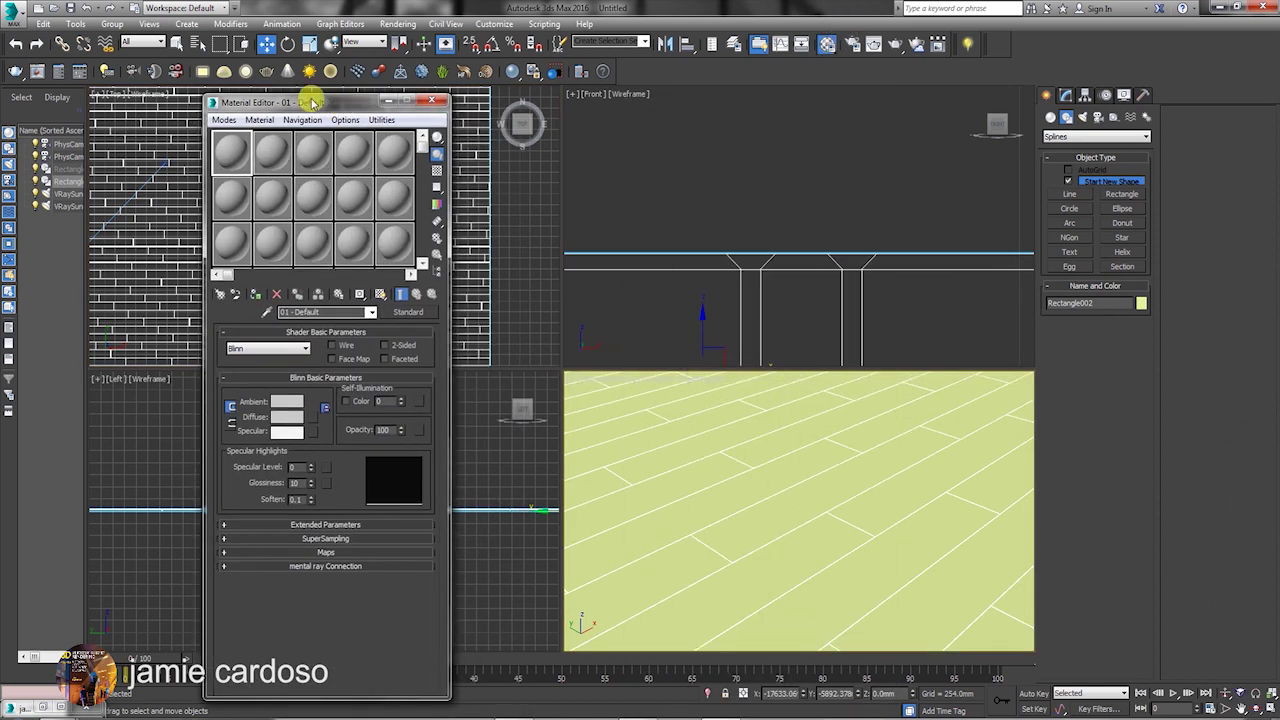
mouse_move(340, 104)
mouse_down()
mouse_move(366, 72)
mouse_move(370, 105)
mouse_up()
click(431, 311)
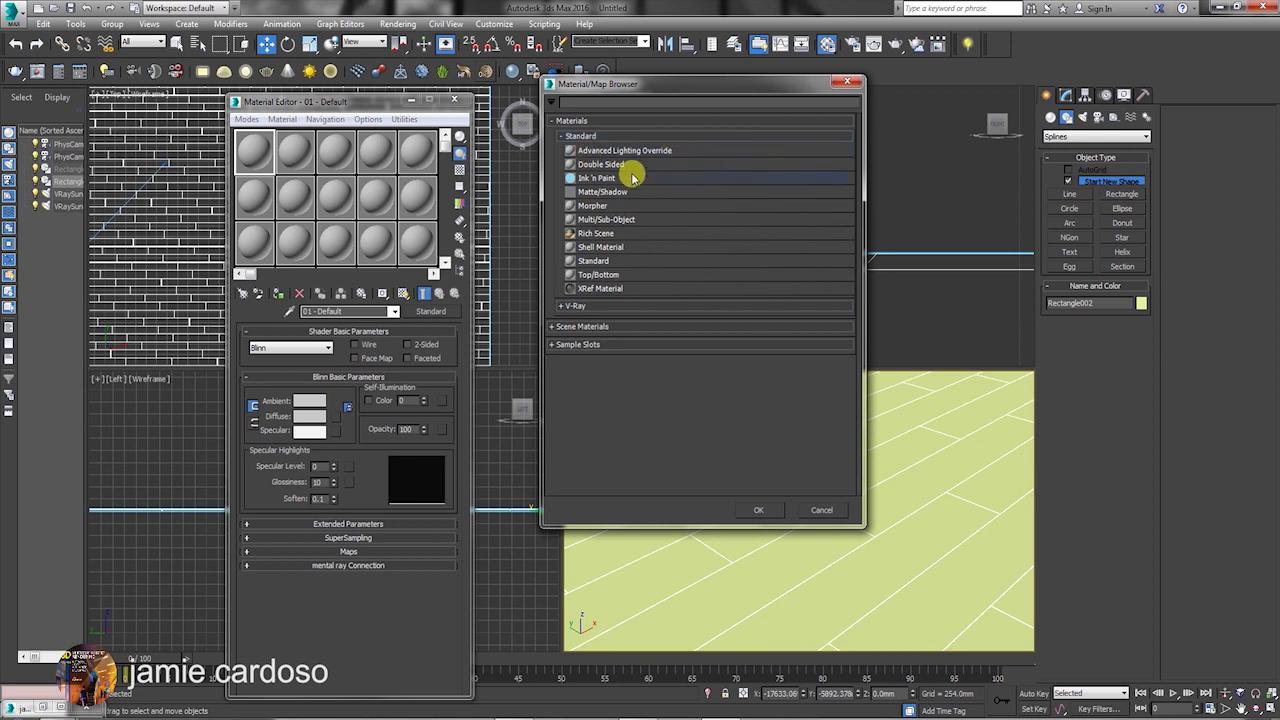
click(578, 305)
double_click(605, 475)
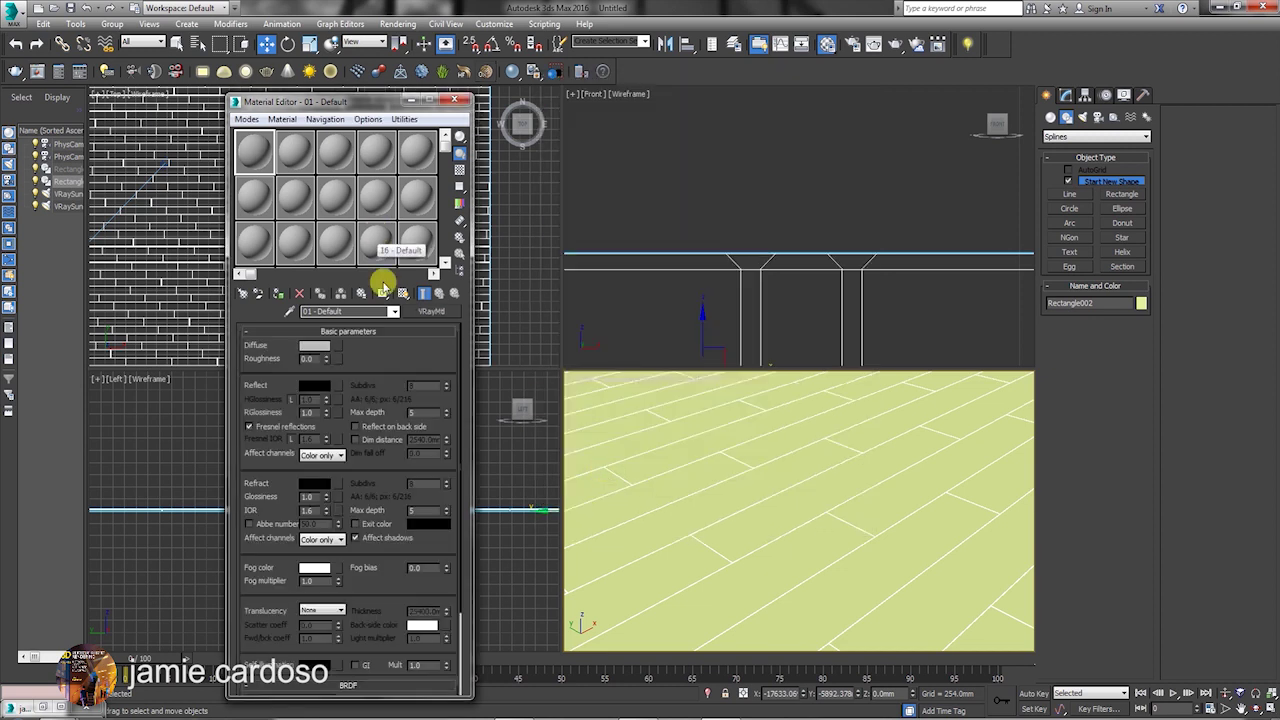
Load a MultiTexture map into the VRayMtl's Diffuse channel
click(336, 348)
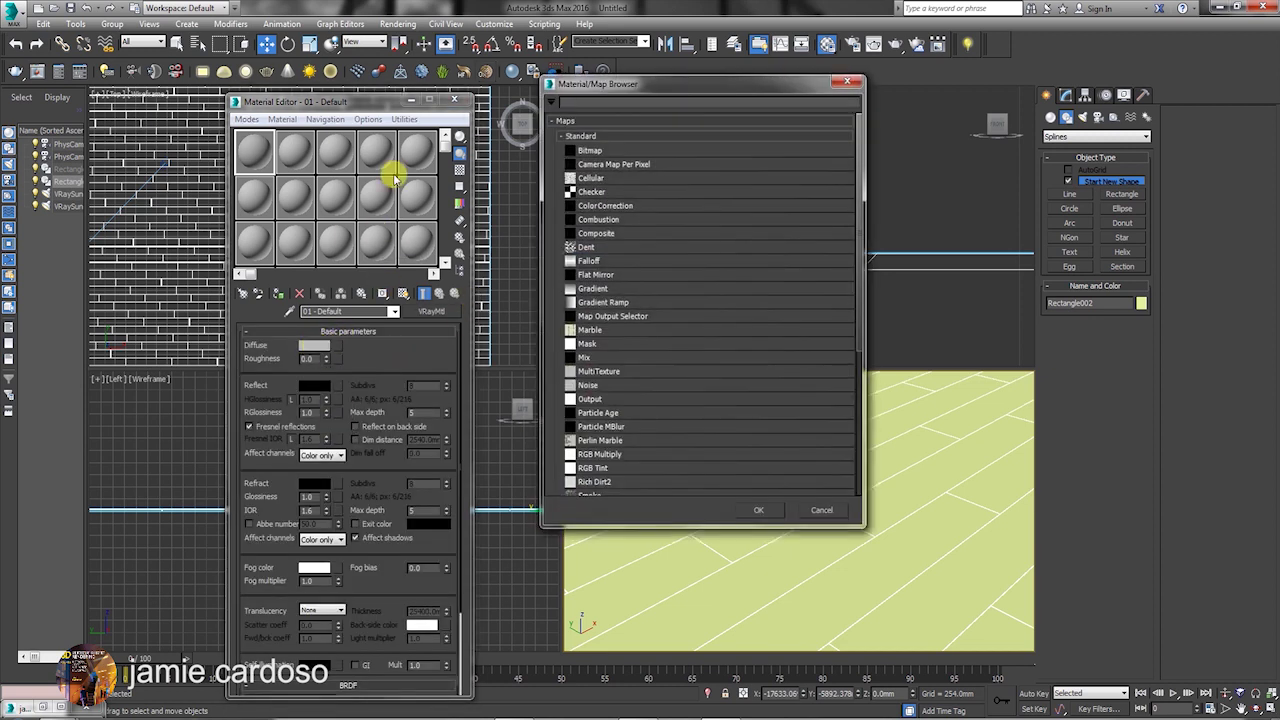
scroll(689, 360, down, 5)
scroll(666, 363, down, 5)
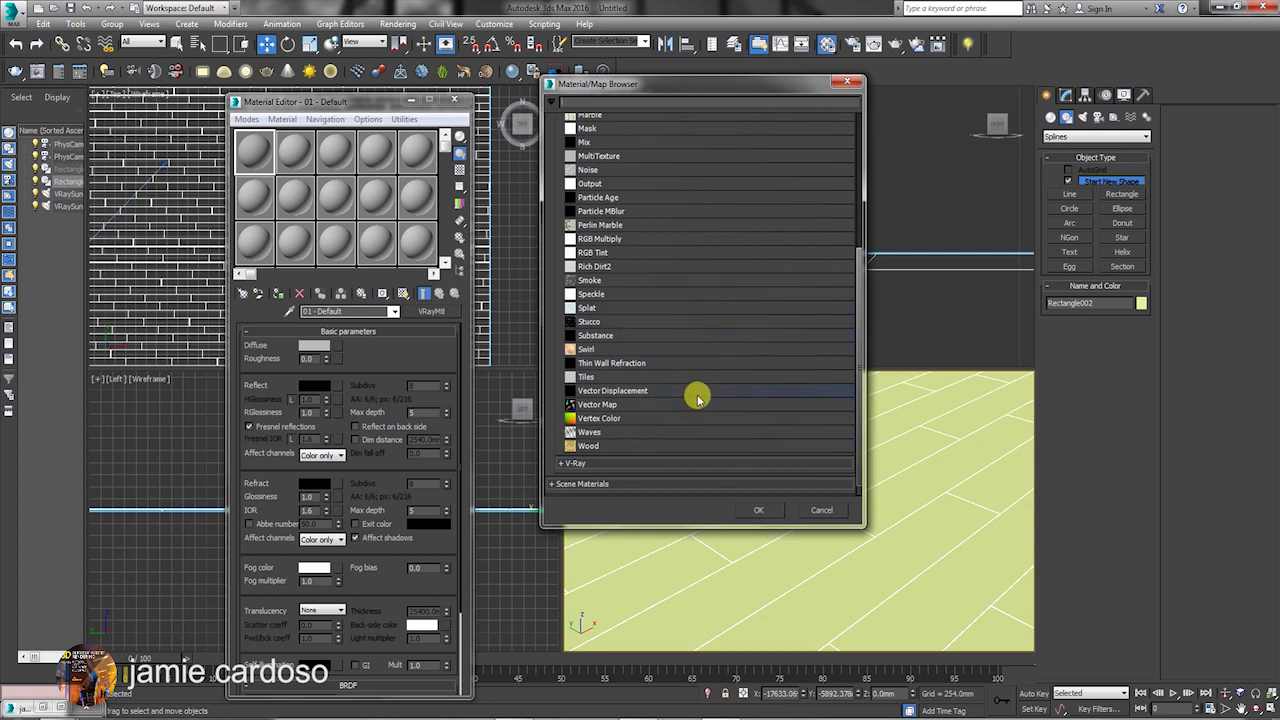
scroll(670, 395, up, 1)
scroll(686, 383, up, 1)
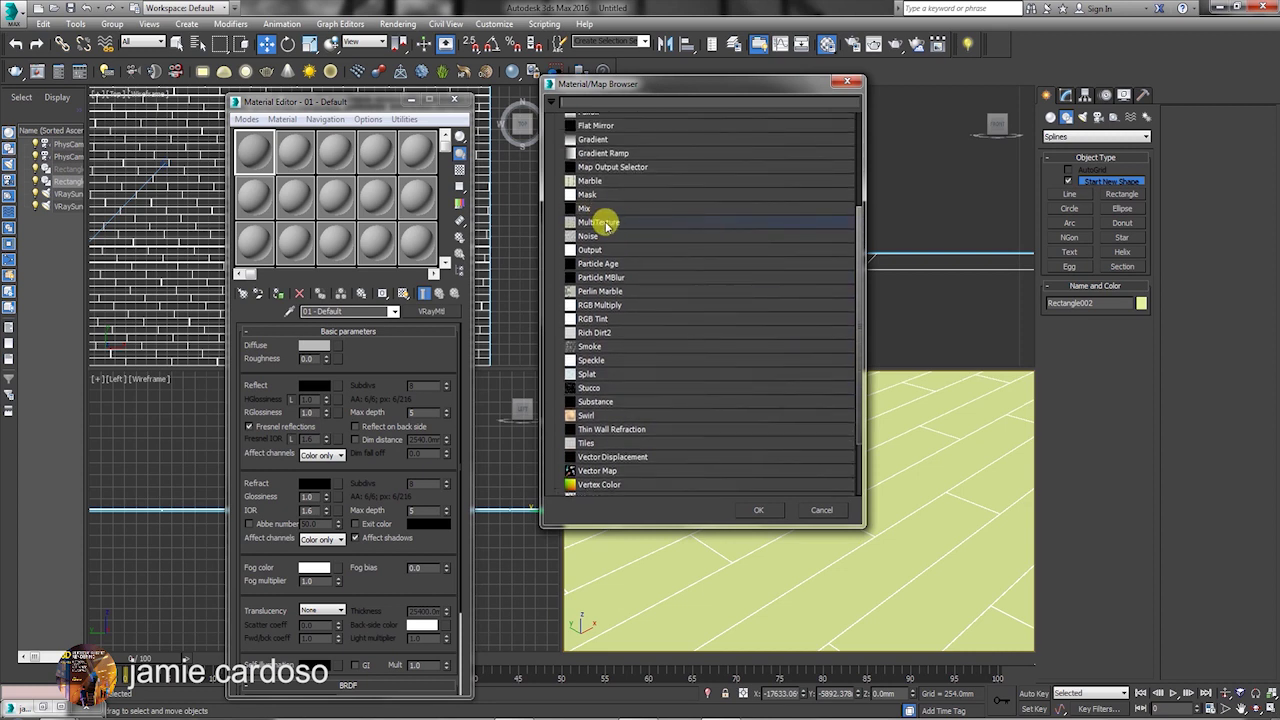
double_click(605, 222)
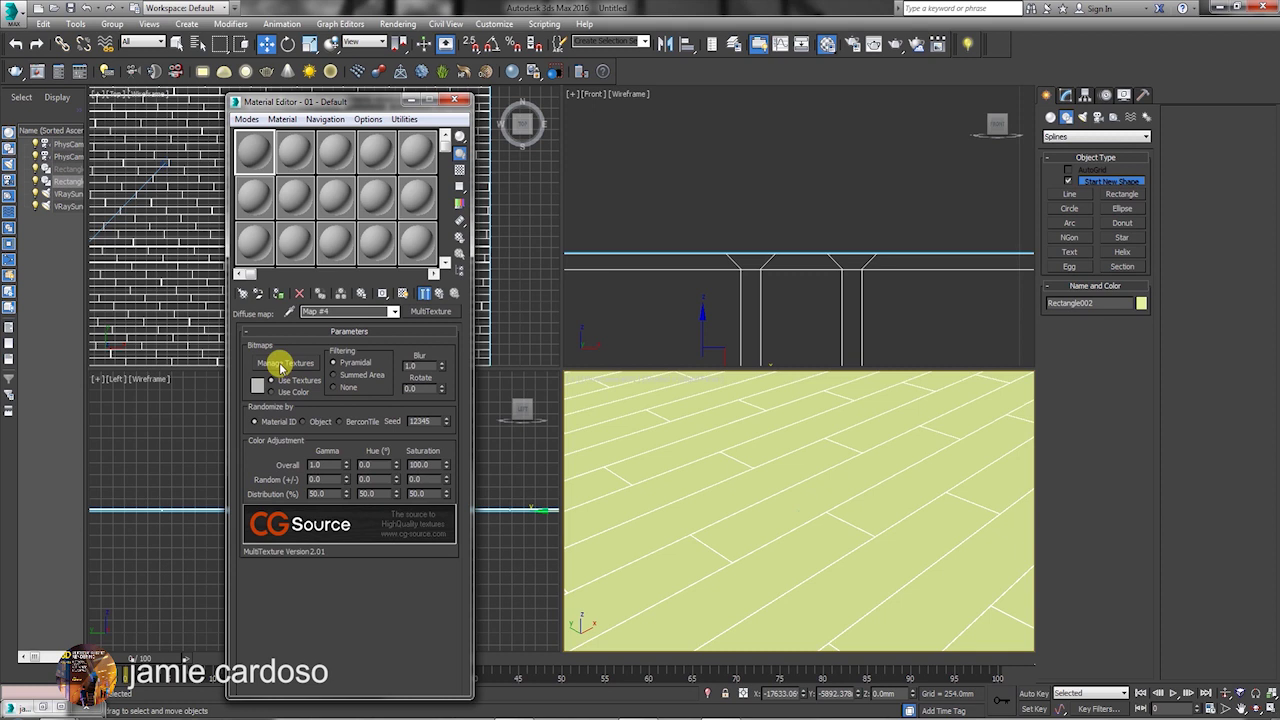
Add every walnut floorboard bitmap from the Floor Generator folder to the MultiTexture texture list
click(283, 366)
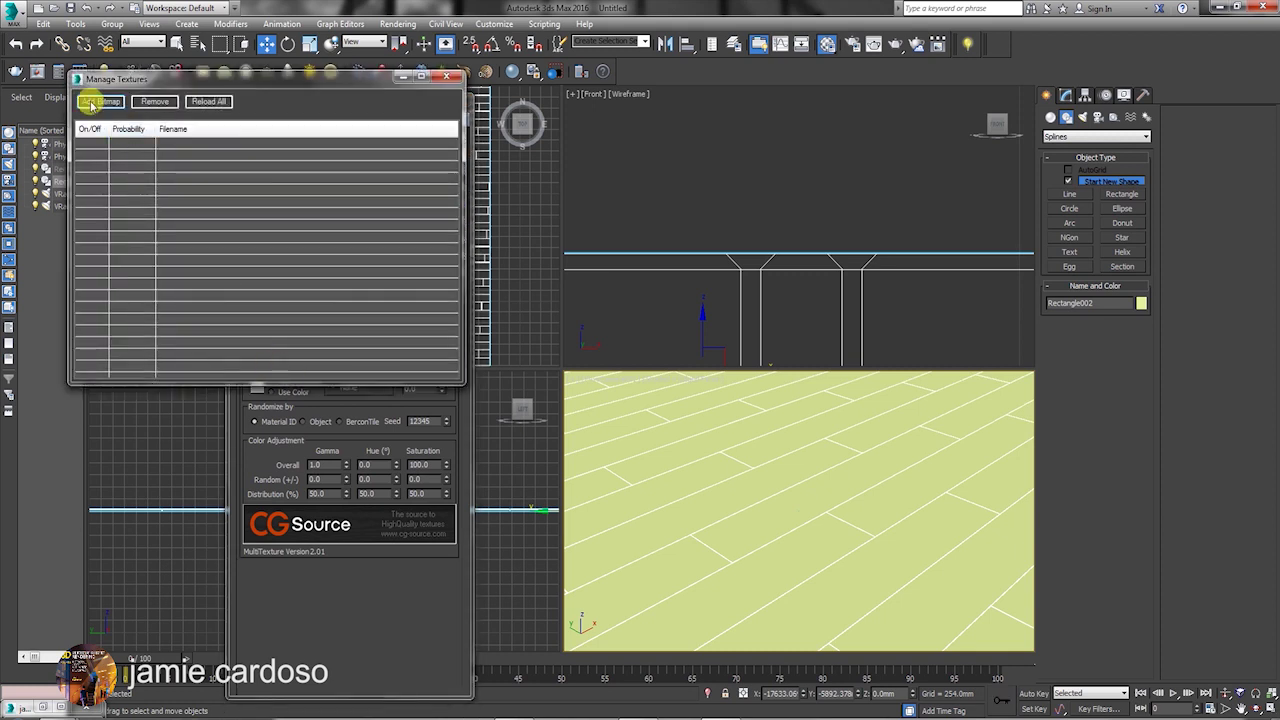
click(88, 103)
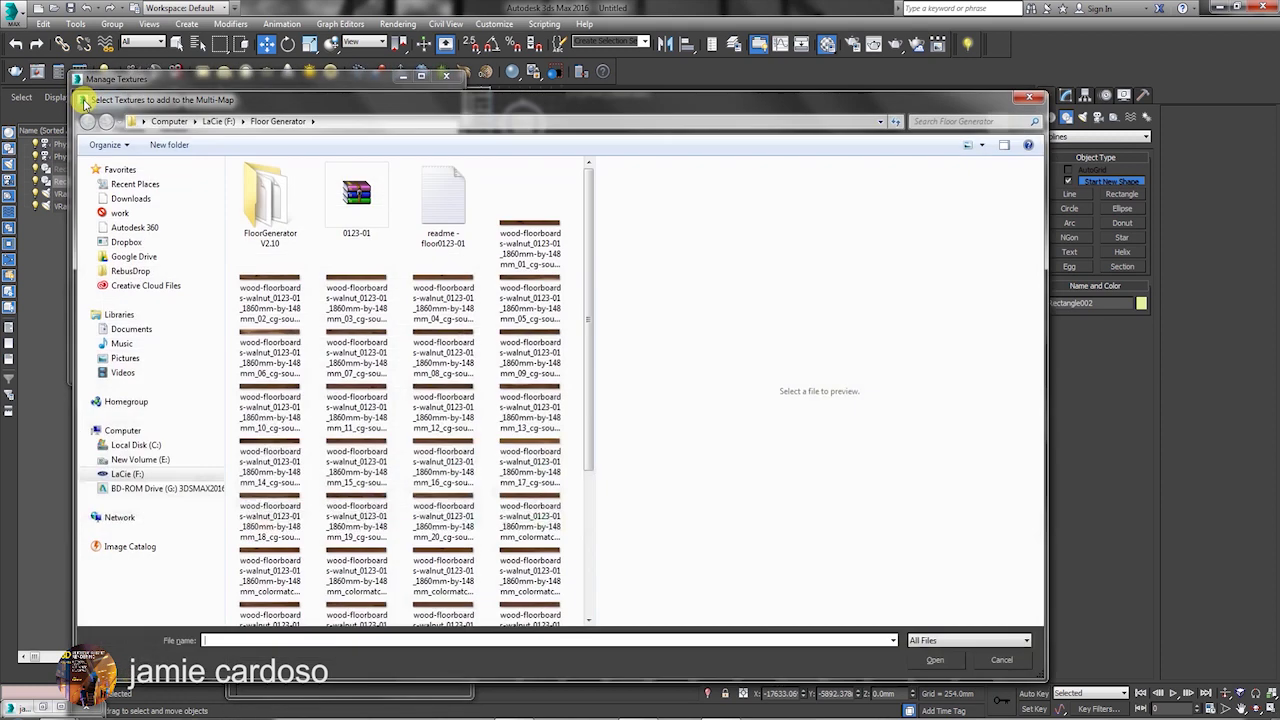
click(520, 224)
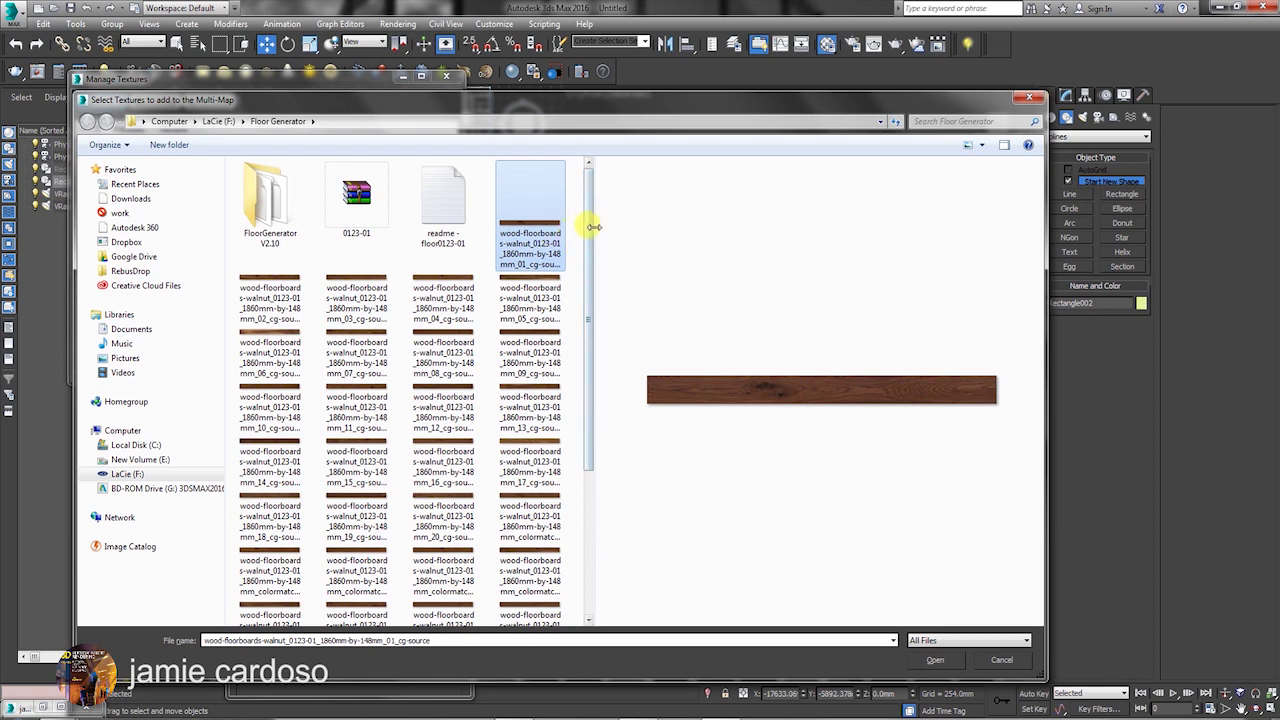
mouse_move(590, 224)
mouse_down()
mouse_move(594, 400)
mouse_move(580, 194)
mouse_up()
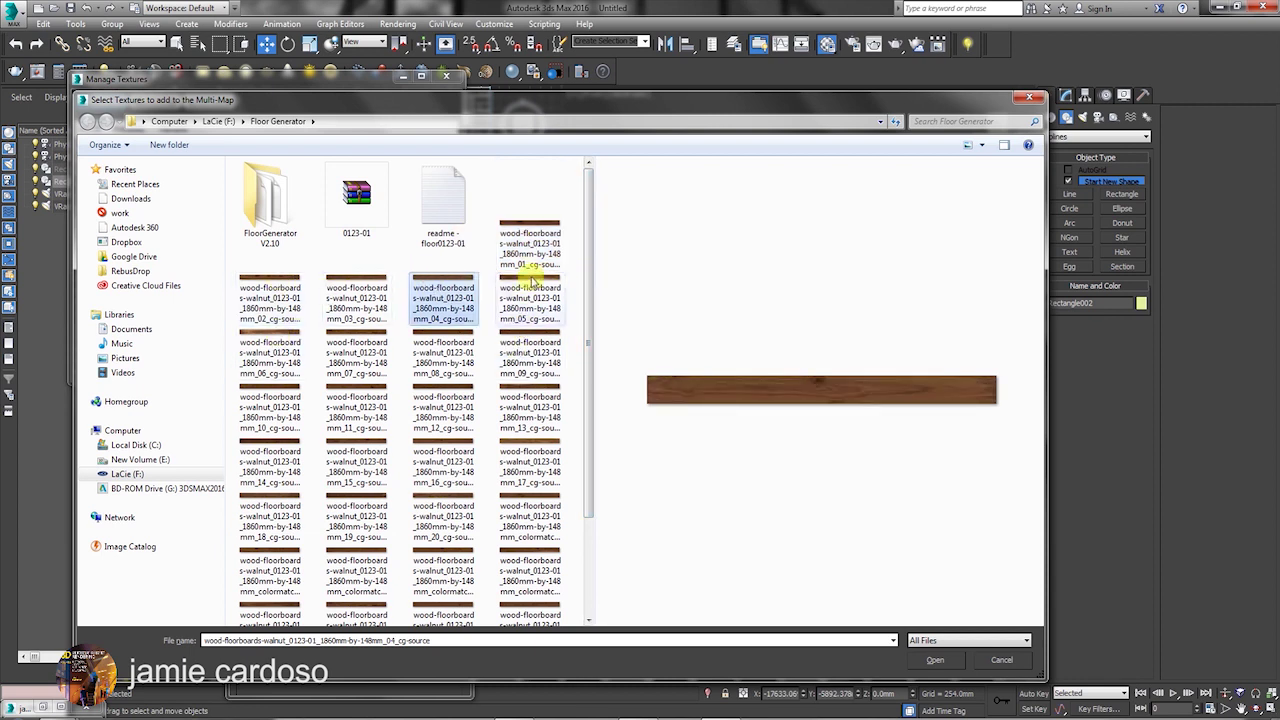
drag(590, 226, 612, 420)
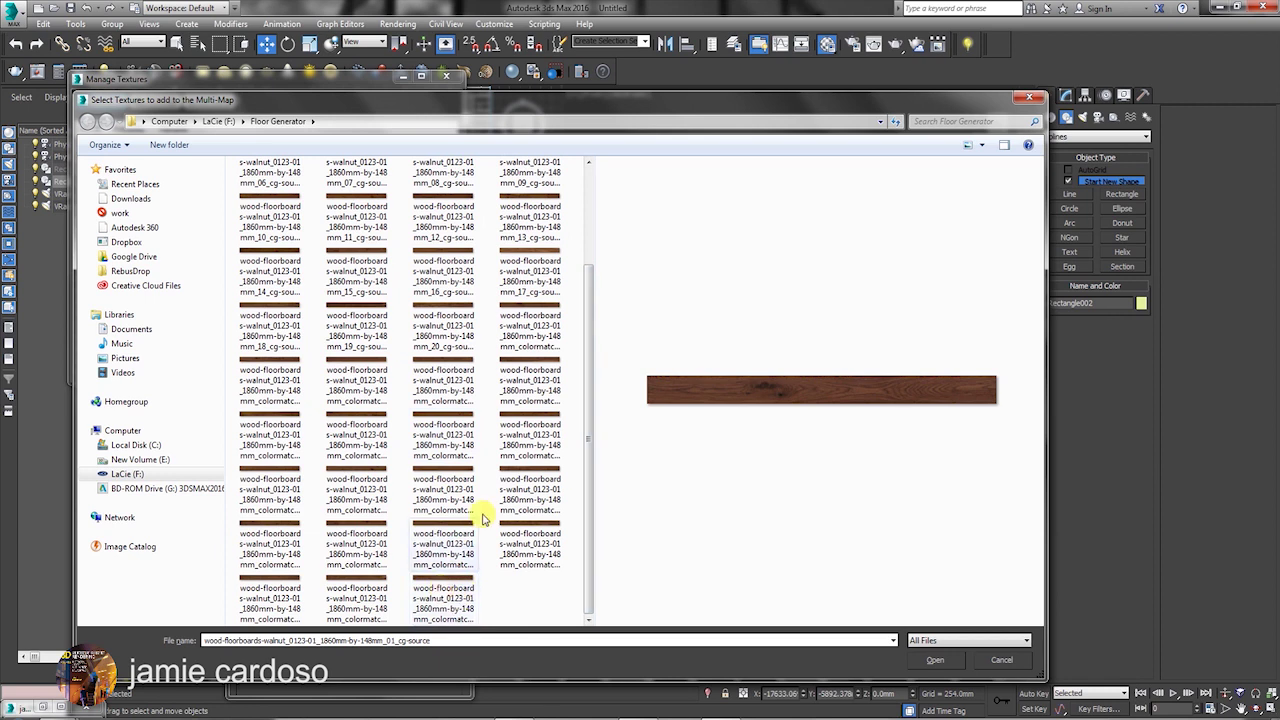
scroll(490, 450, up, 3)
scroll(586, 357, down, 5)
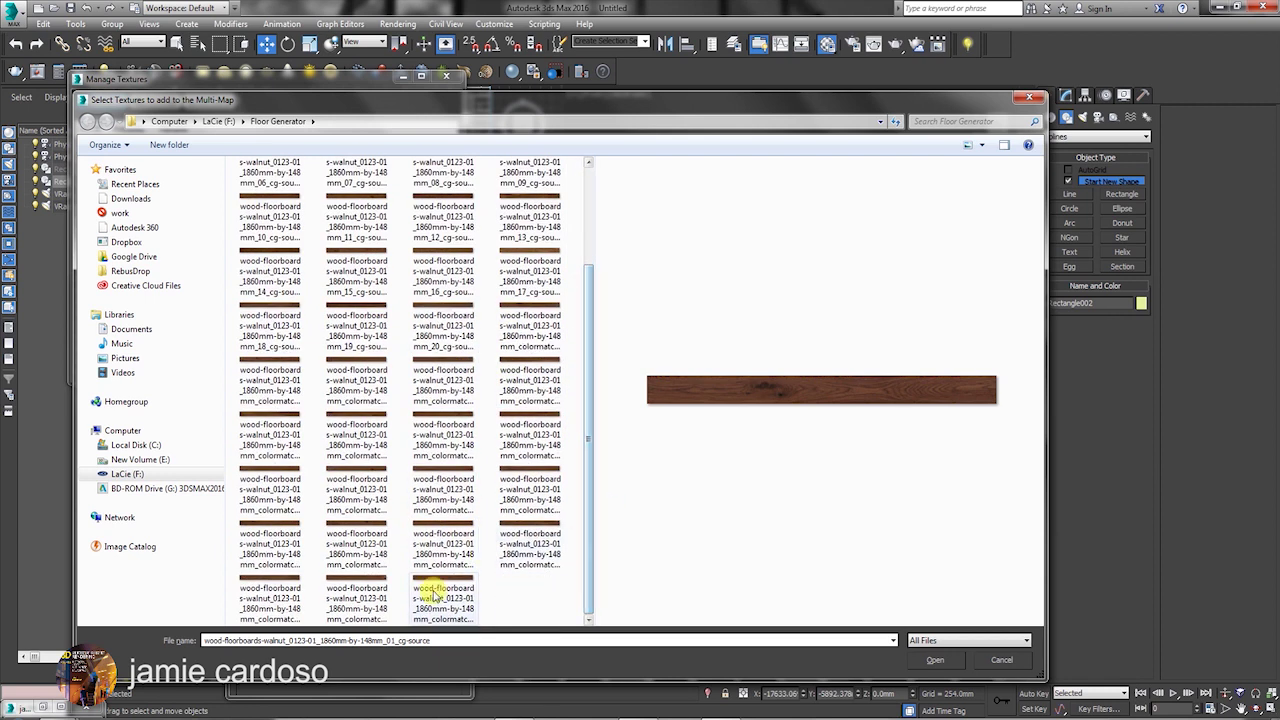
shift+click(434, 593)
scroll(590, 316, up, 2)
scroll(586, 471, up, 5)
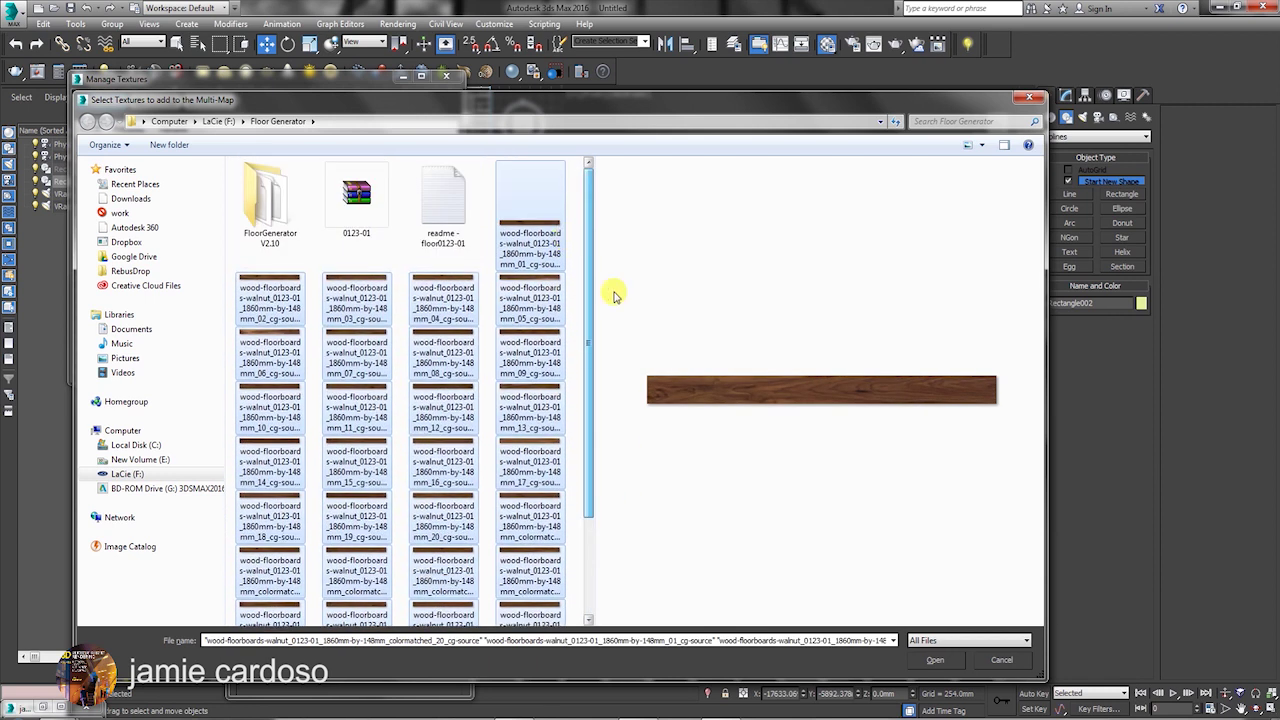
click(934, 660)
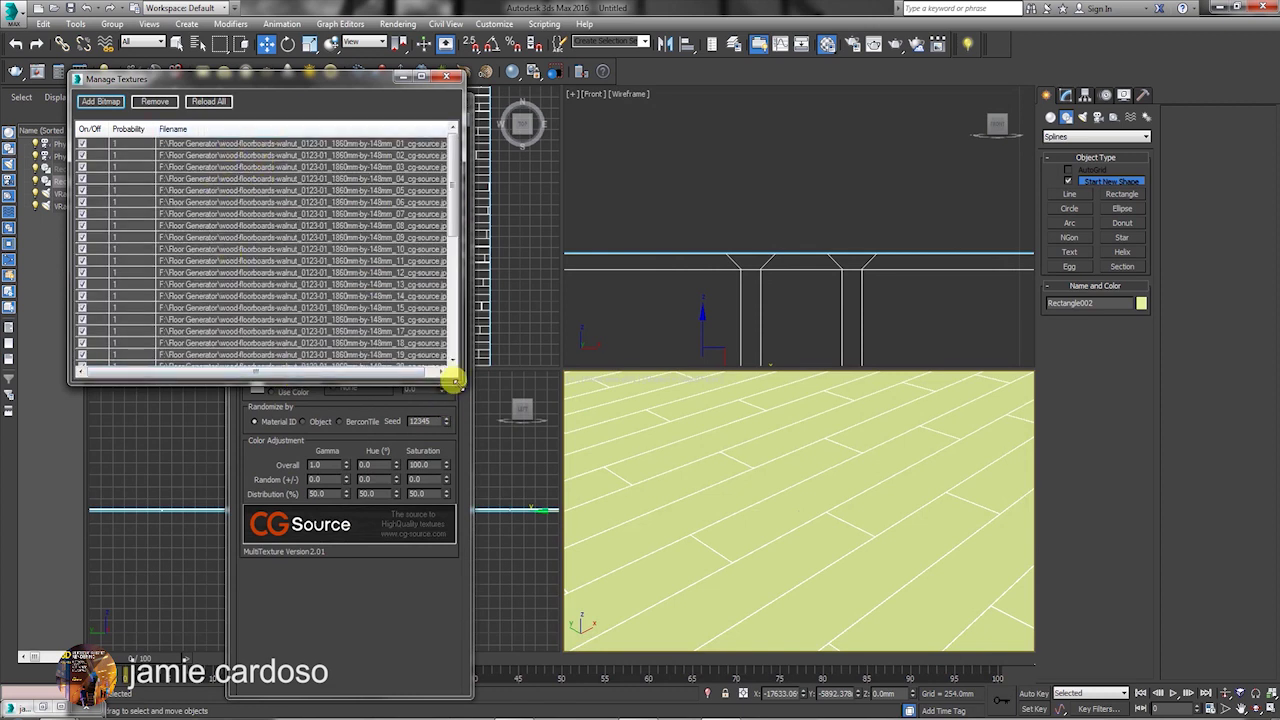
mouse_move(458, 378)
mouse_down()
mouse_move(543, 529)
mouse_move(404, 382)
mouse_up()
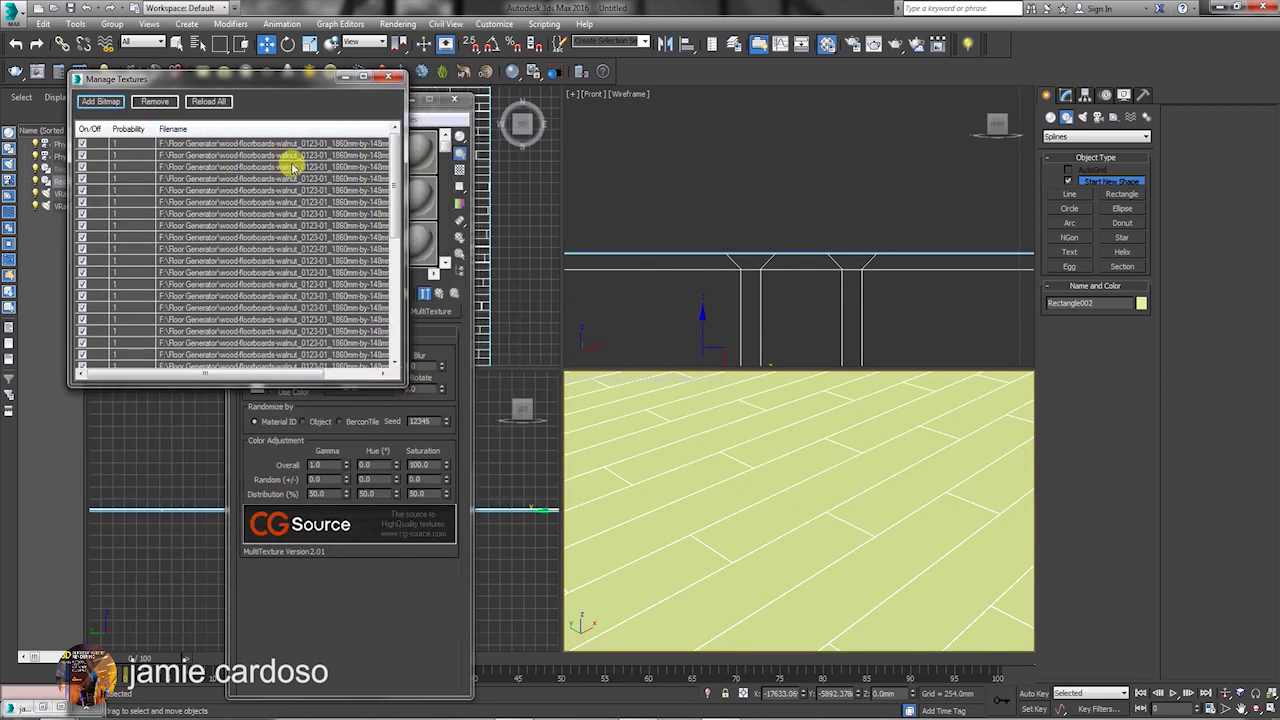
Assign the walnut material to the floor, replacing the same-named one, and show it in the viewport
click(391, 82)
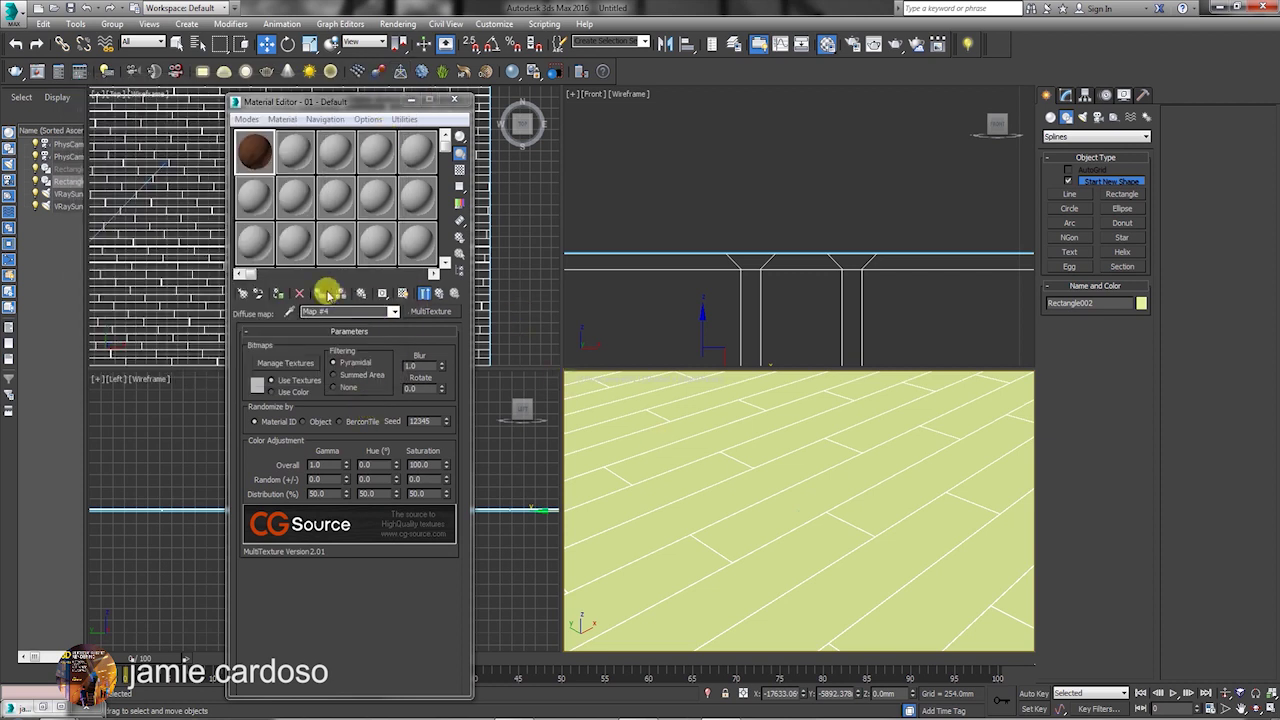
click(280, 294)
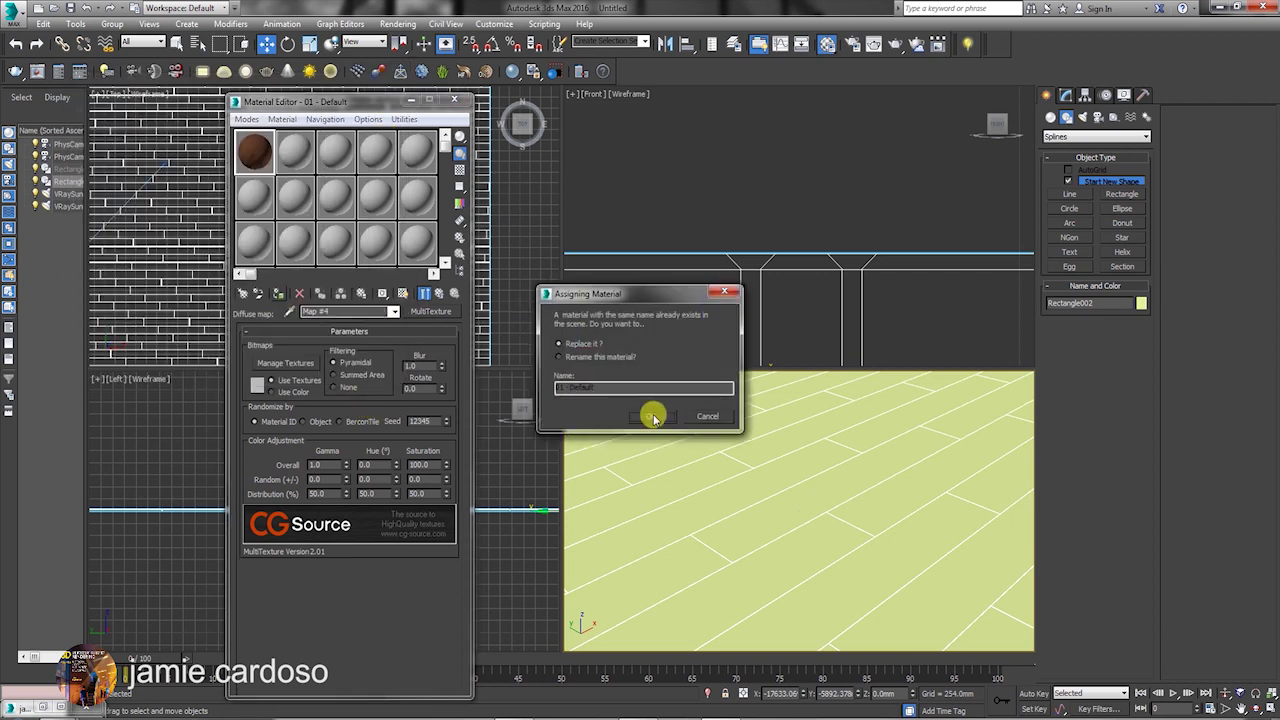
click(652, 417)
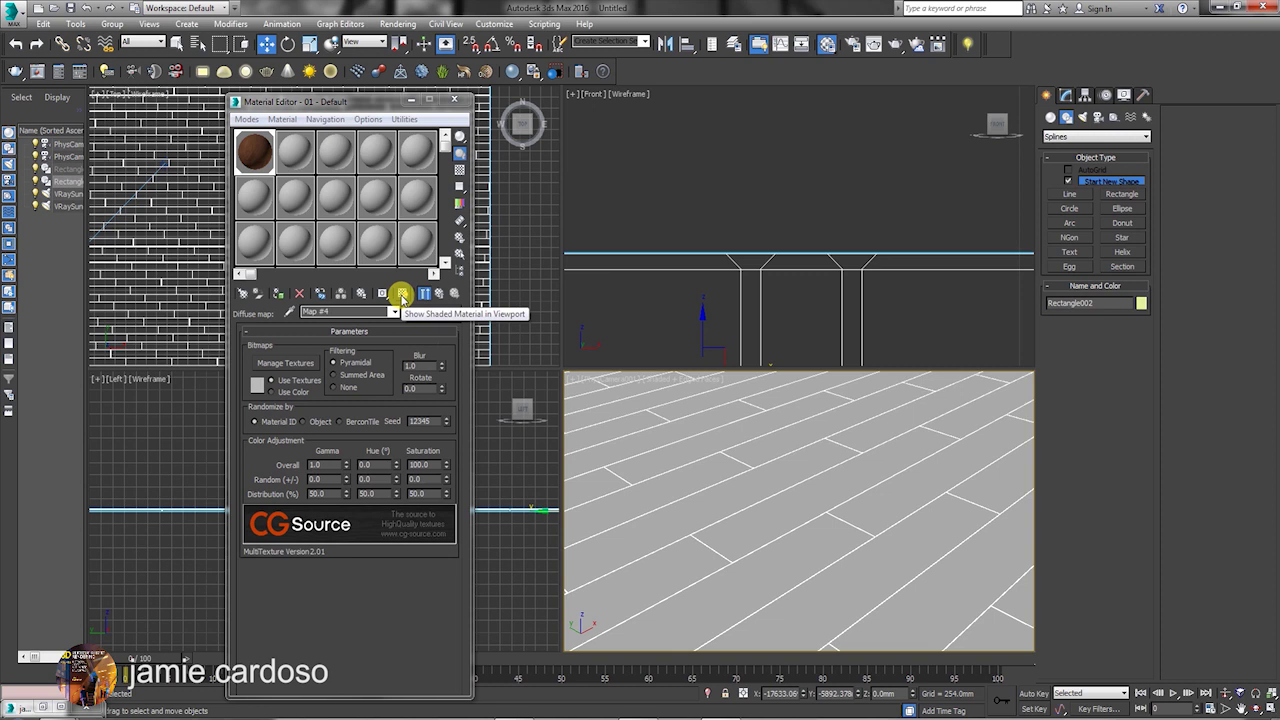
click(402, 294)
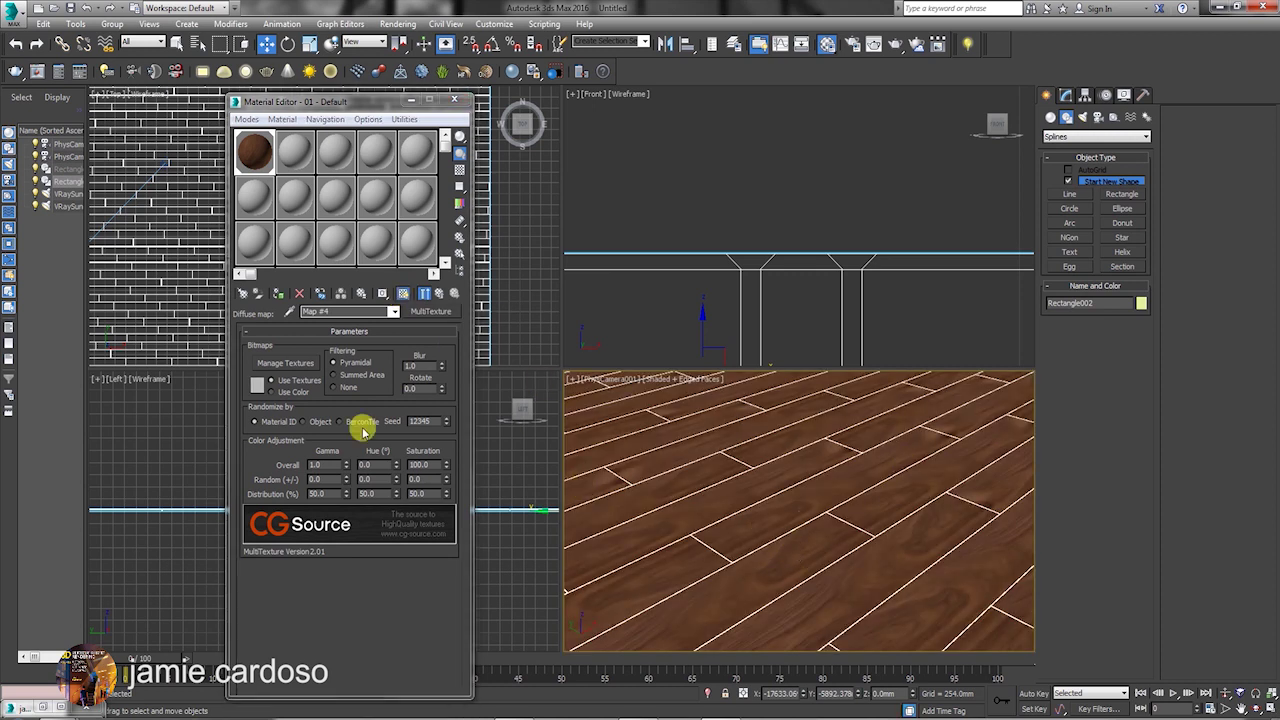
double_click(254, 152)
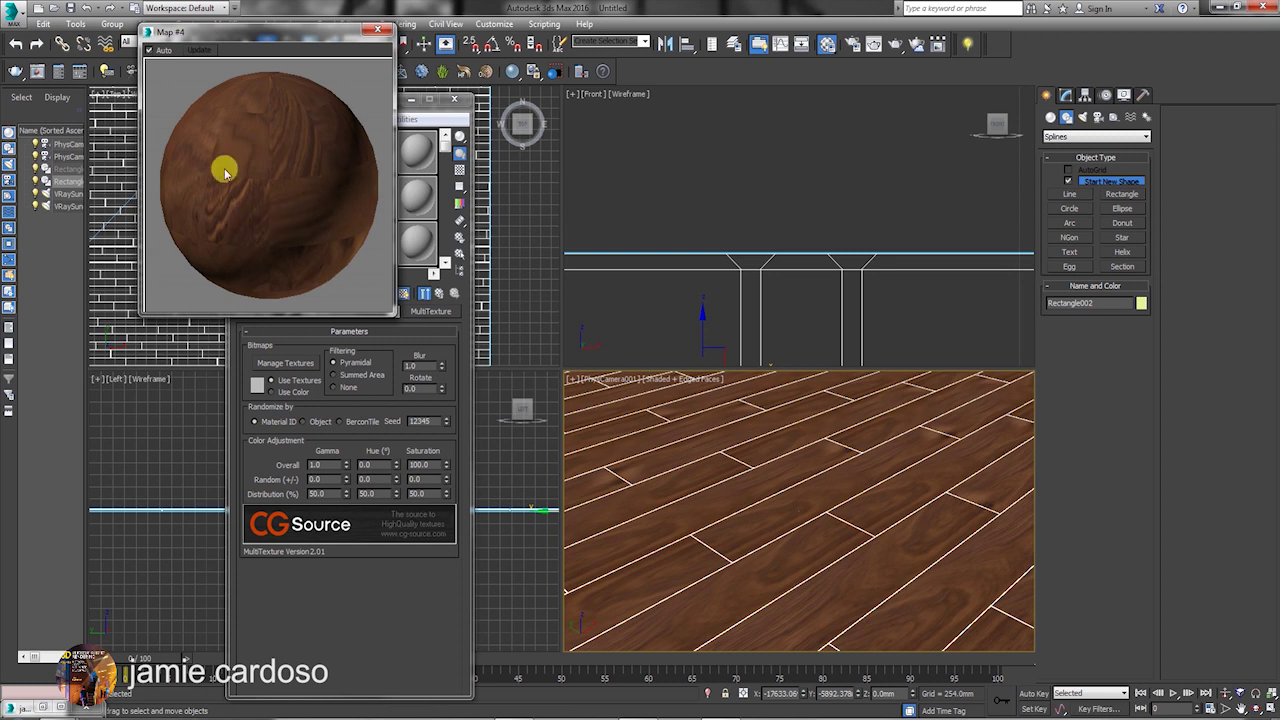
Set MultiTexture Gamma Random to 0.4 with 61% distribution, then return to the parent material
drag(325, 31, 705, 34)
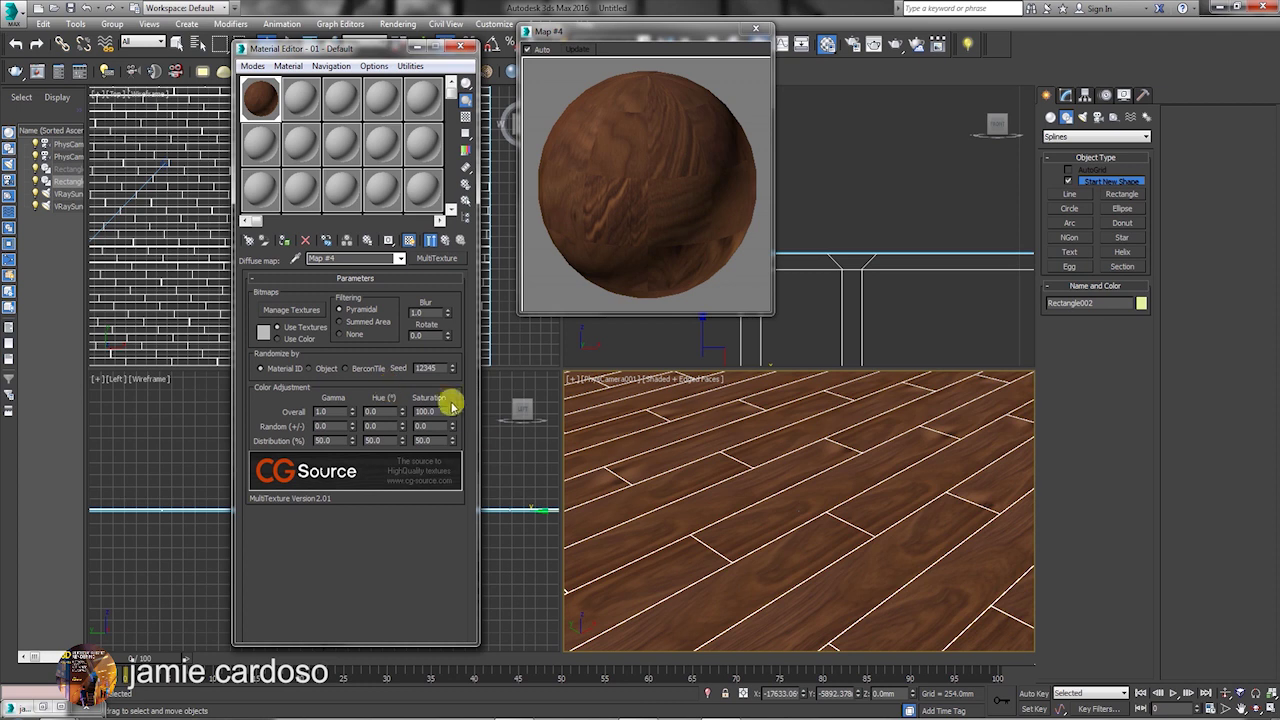
drag(352, 426, 340, 400)
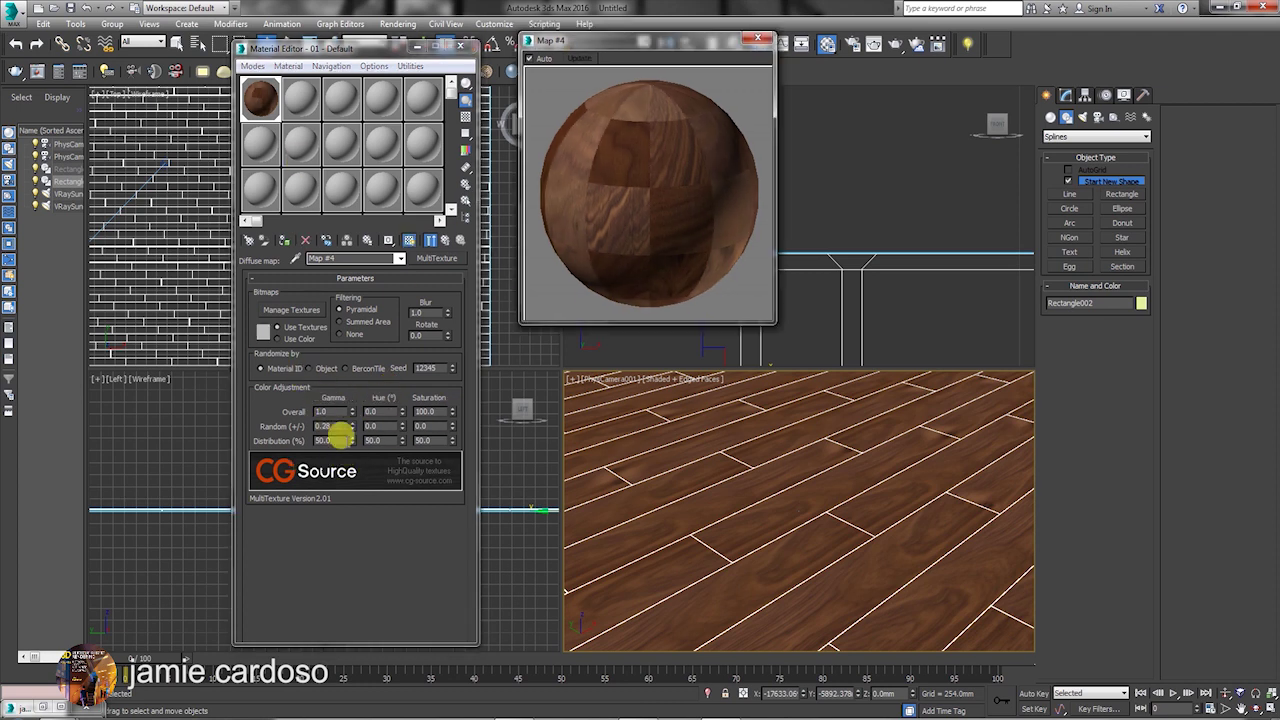
click(352, 437)
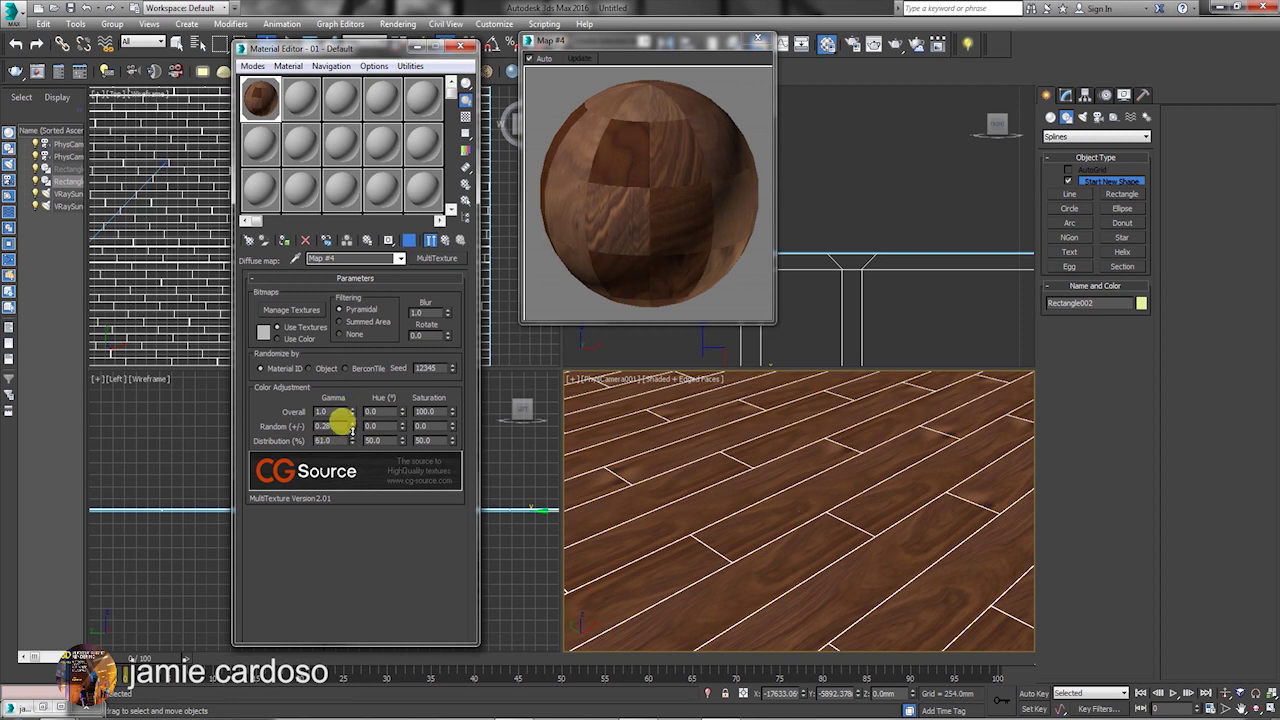
drag(350, 432, 371, 520)
key(Tab)
key(Return)
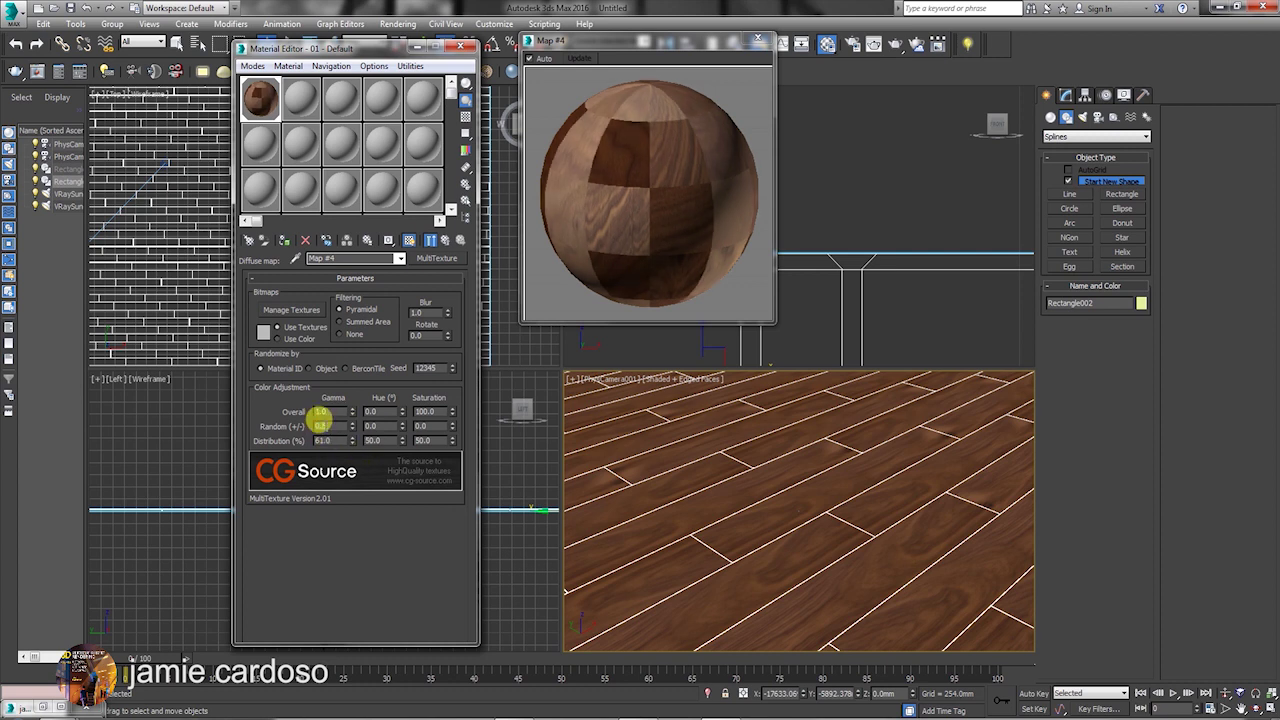
click(352, 430)
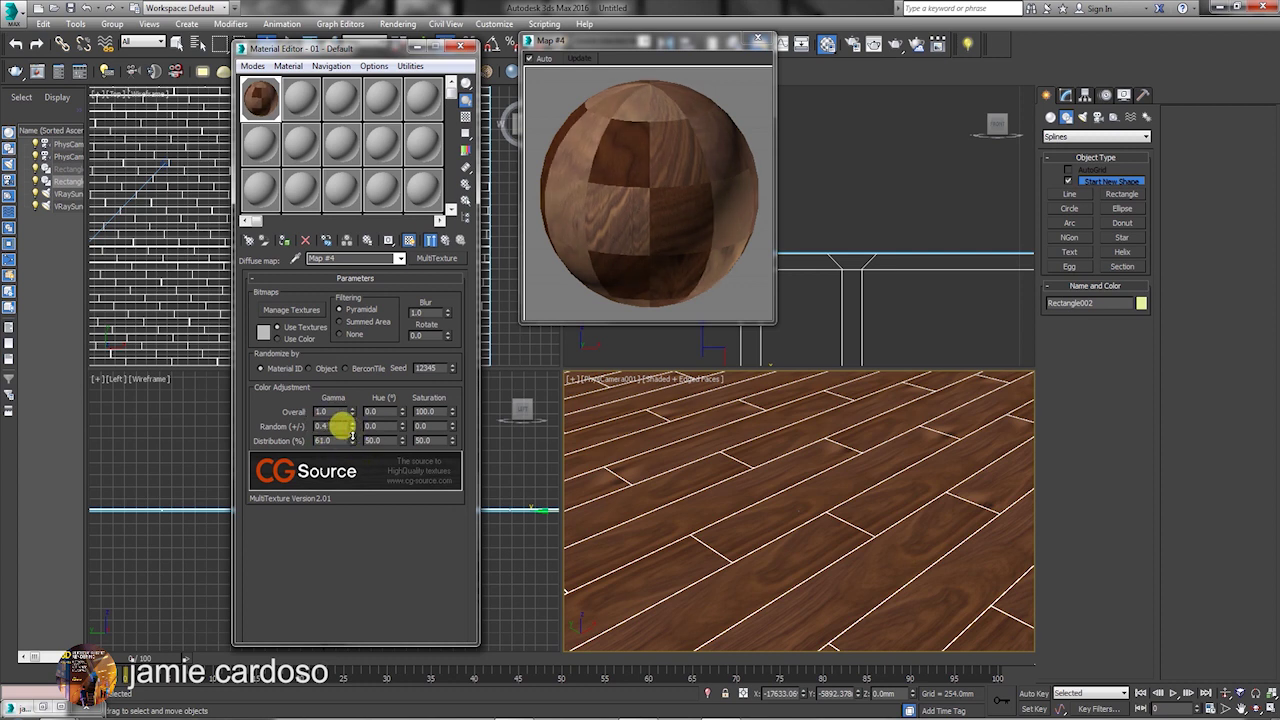
click(757, 38)
click(450, 240)
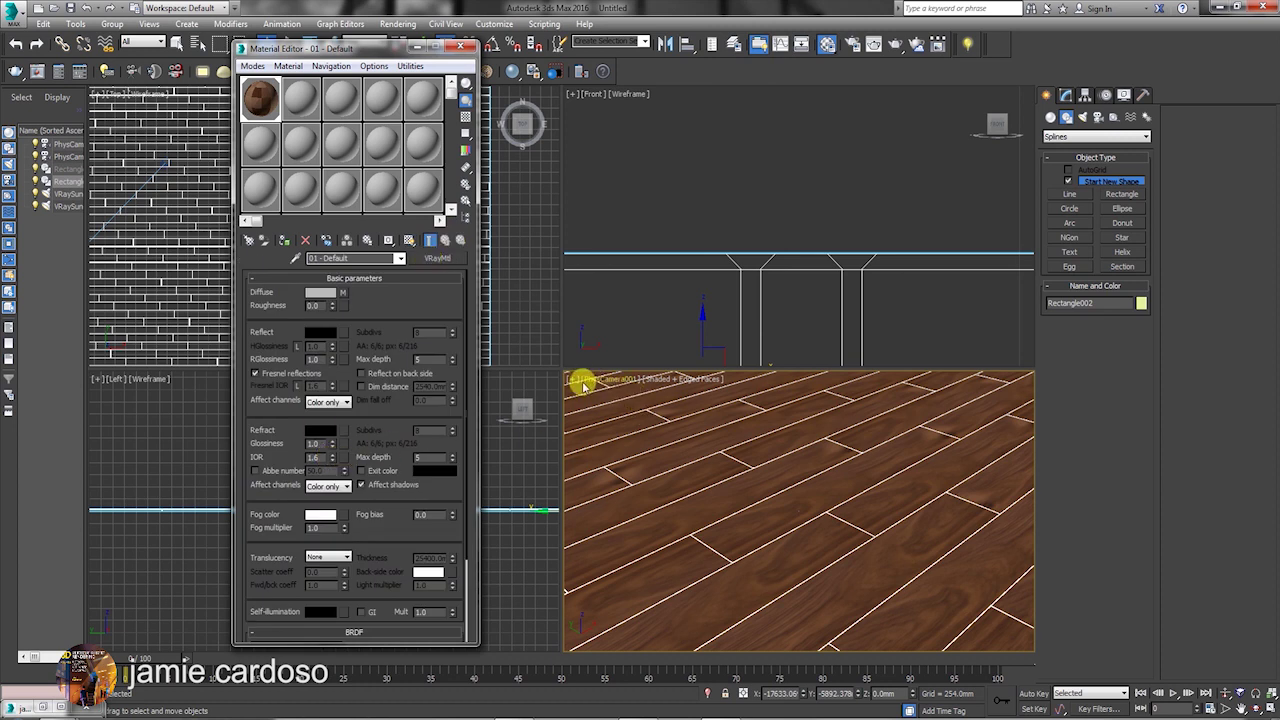
Test-render the walnut floor in the V-Ray frame buffer
click(895, 44)
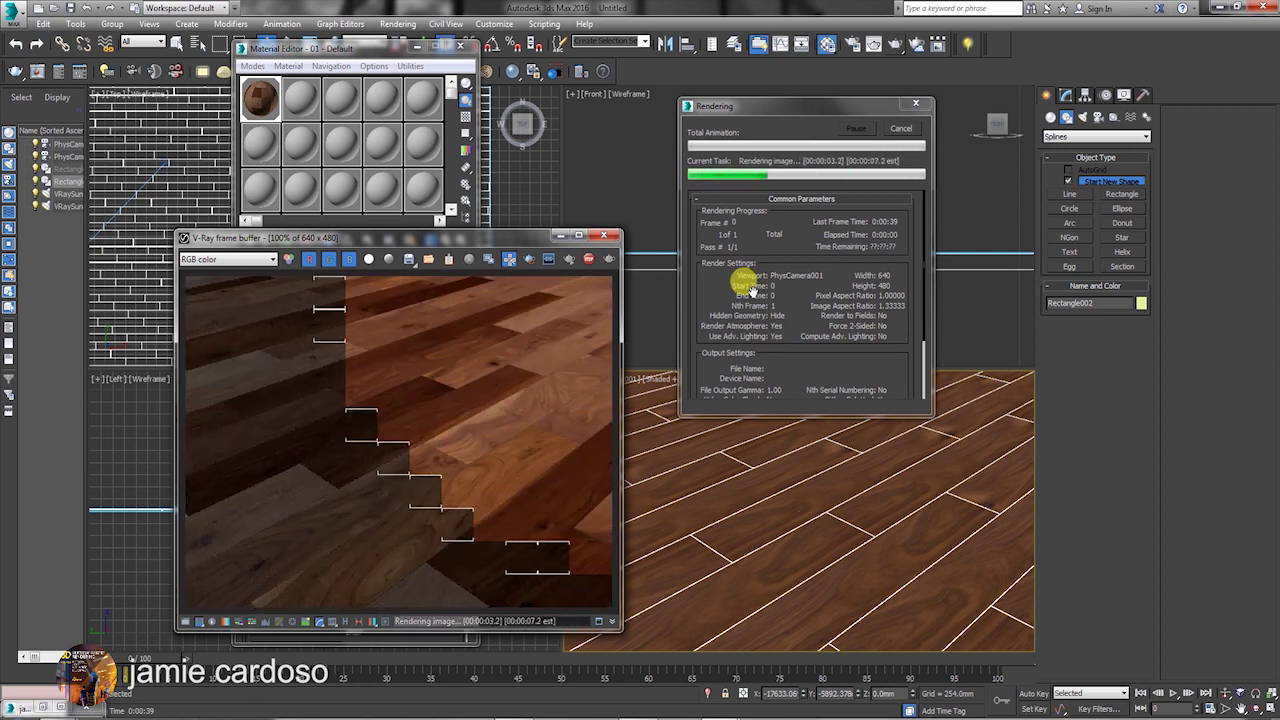
drag(417, 240, 359, 252)
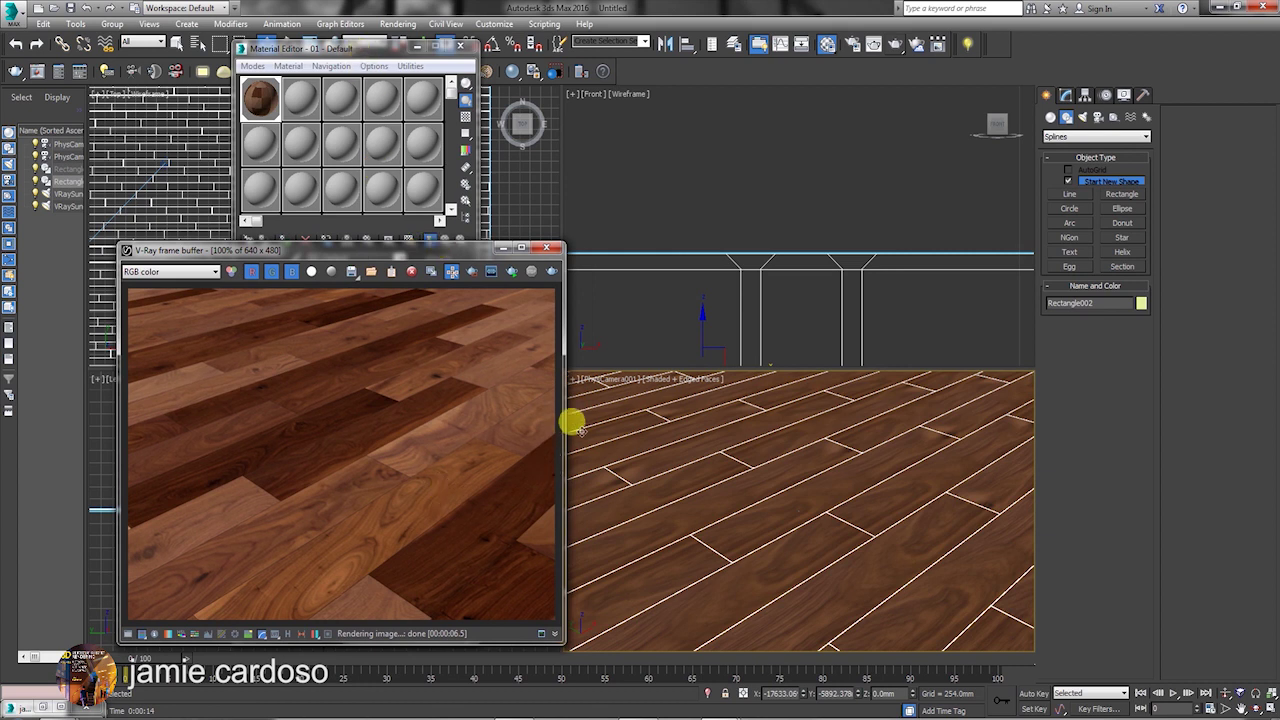
click(352, 48)
drag(354, 50, 374, 42)
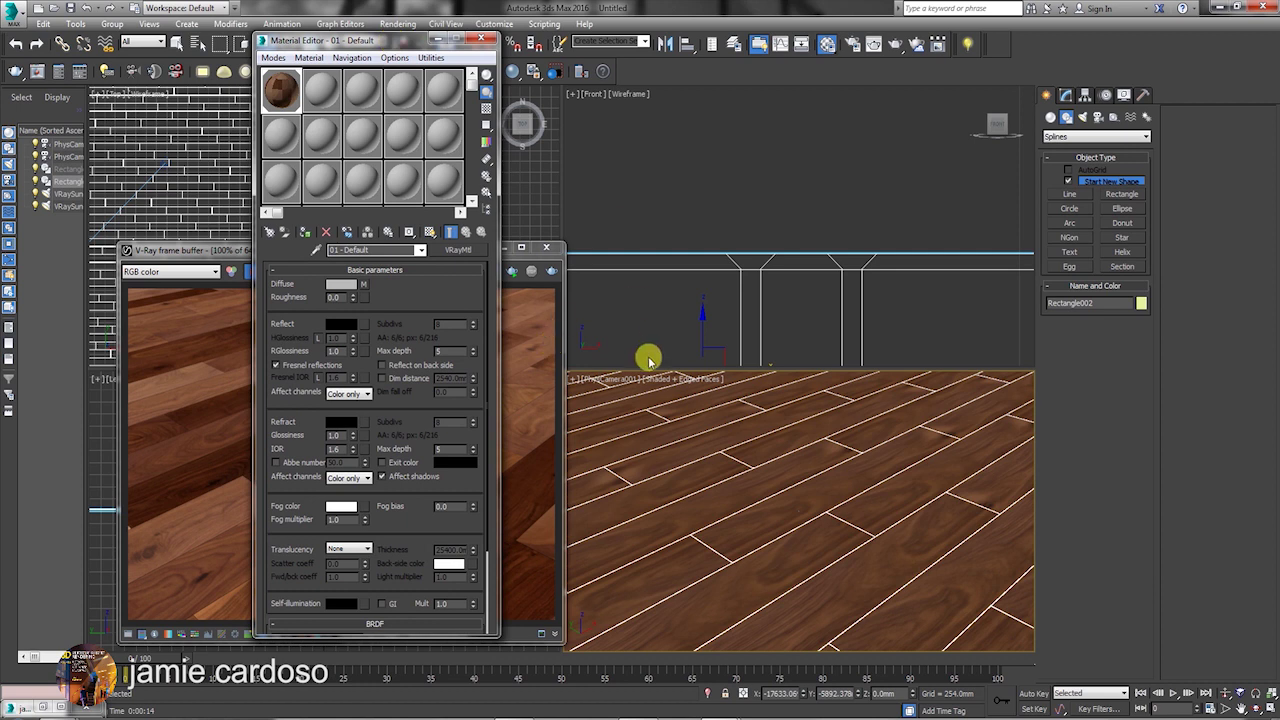
Move the Material Editor off the render and set the Reflect colour to dark grey 29
drag(358, 46, 740, 33)
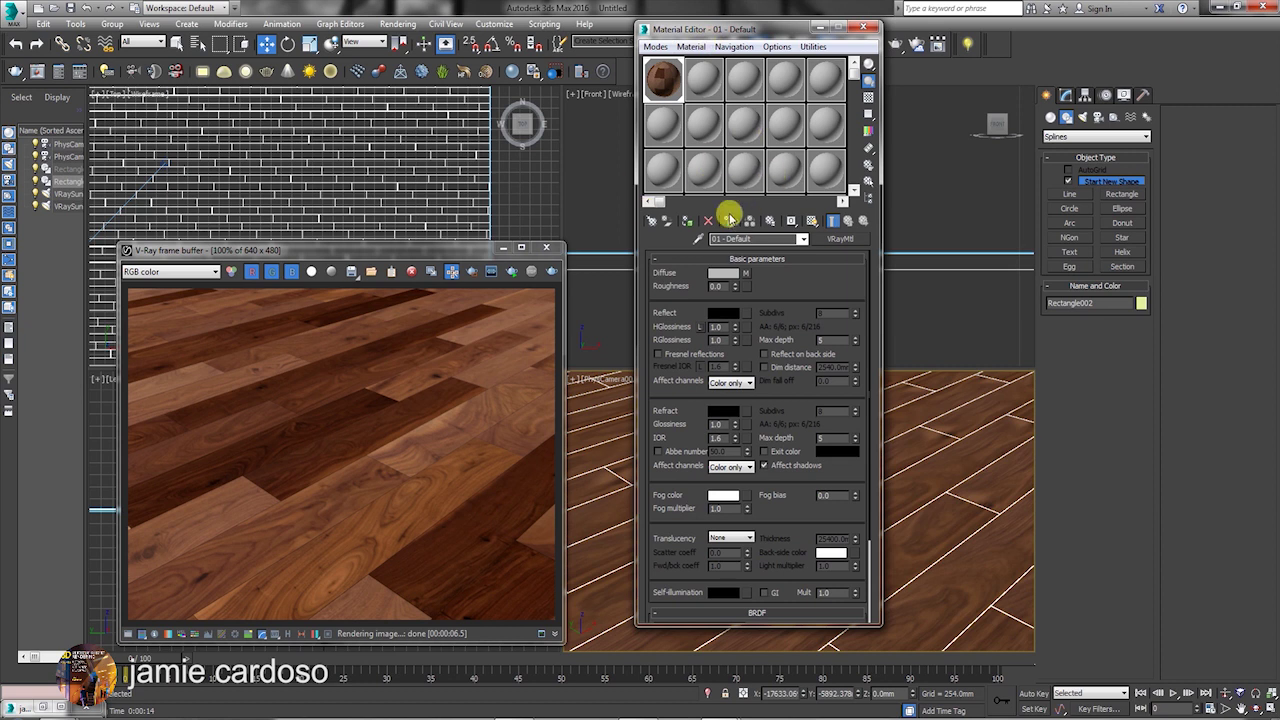
click(723, 313)
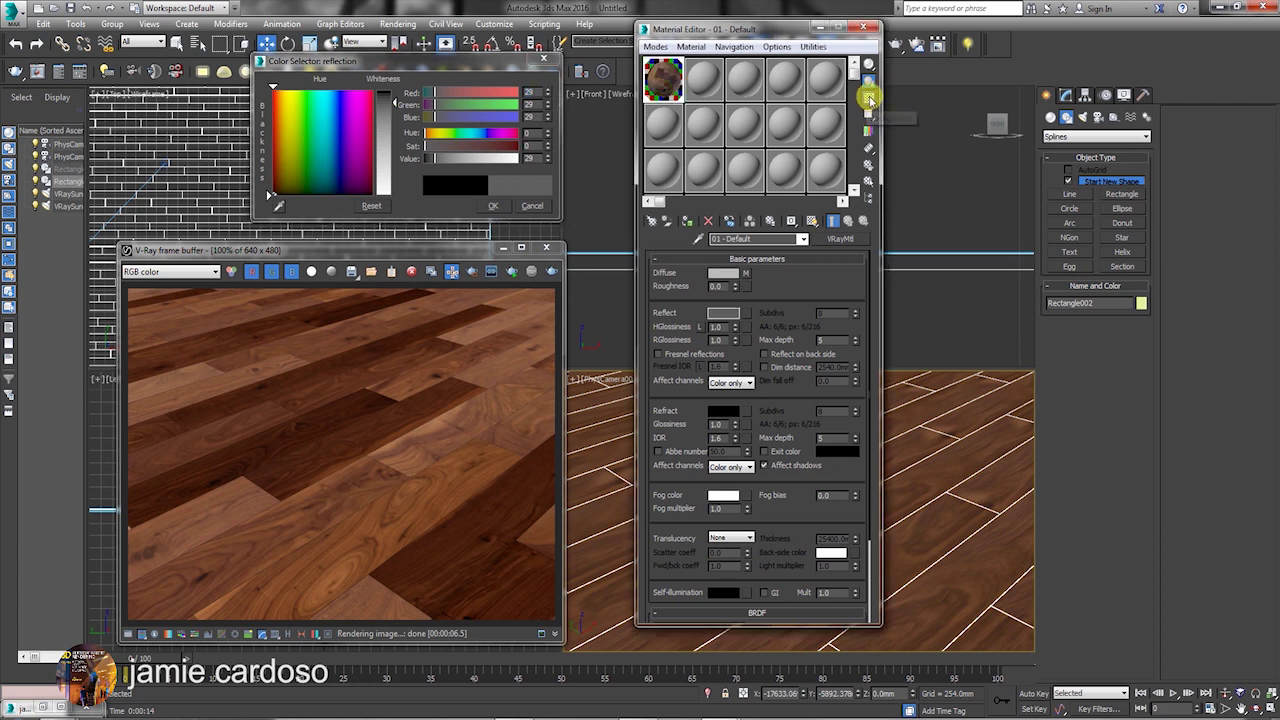
Show the sample background and enlarged preview, then set reflection glossiness to 0.75
click(869, 98)
double_click(665, 80)
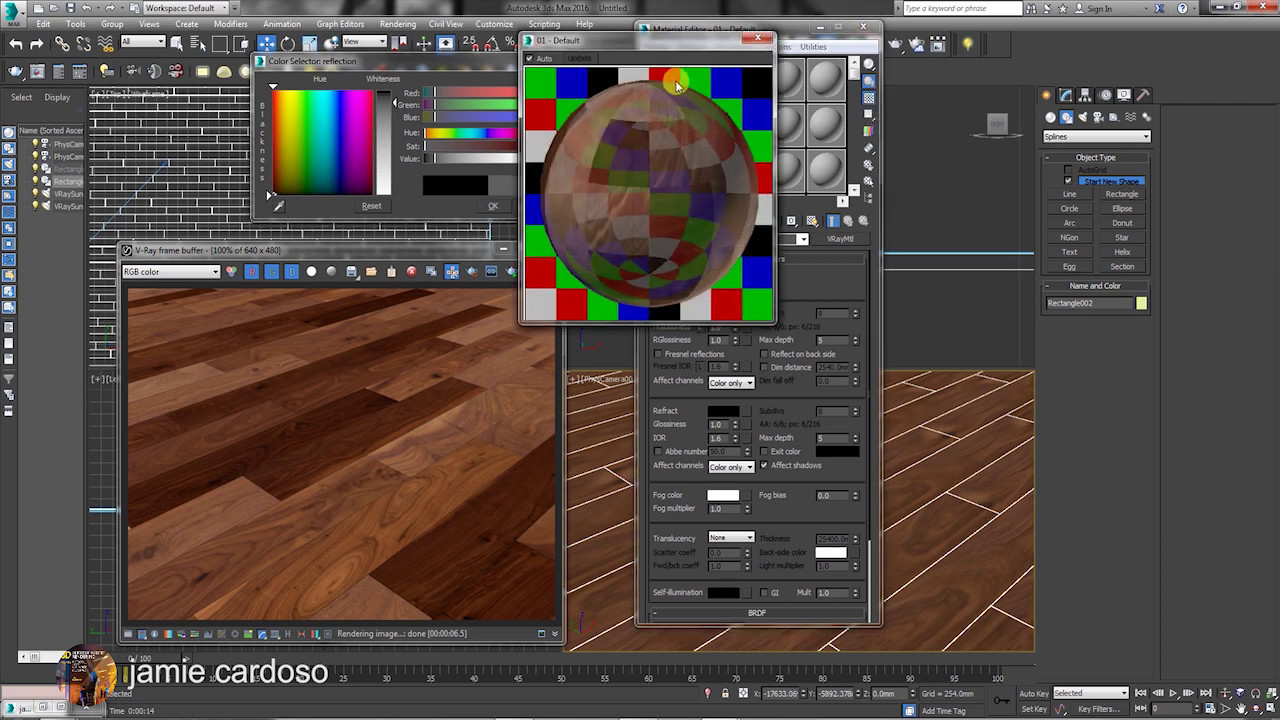
drag(675, 47, 1080, 55)
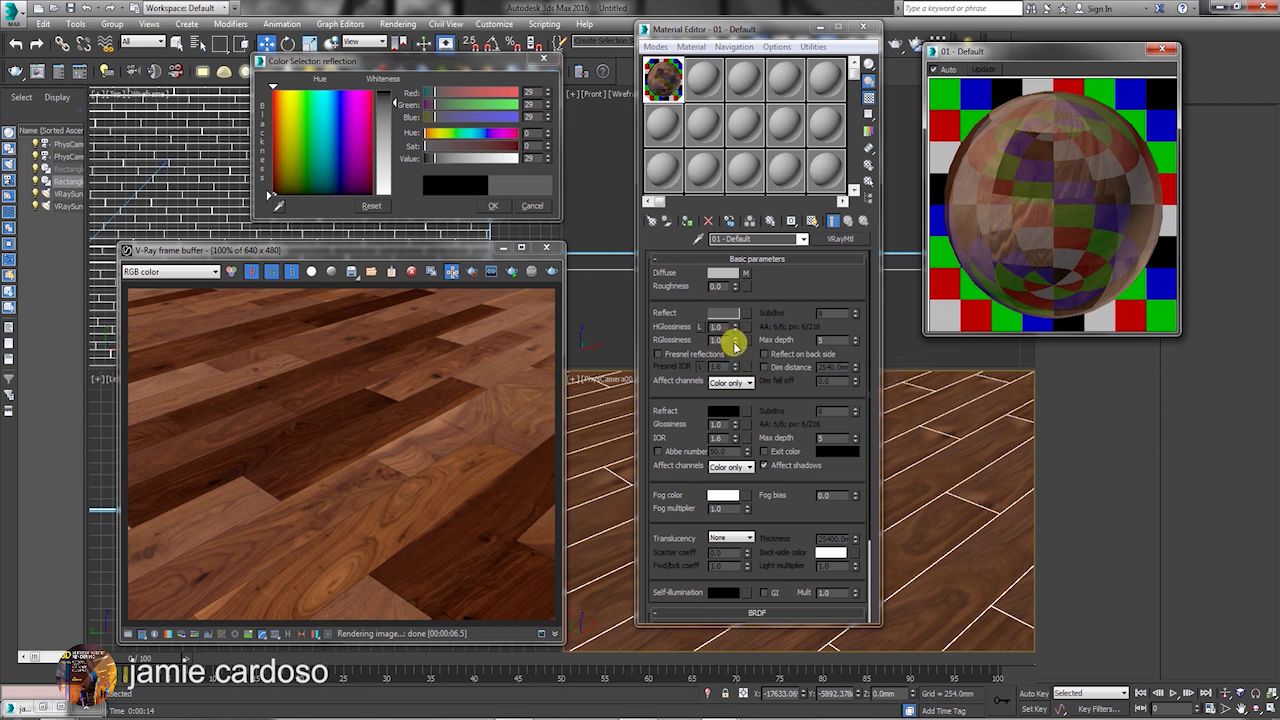
drag(735, 344, 733, 347)
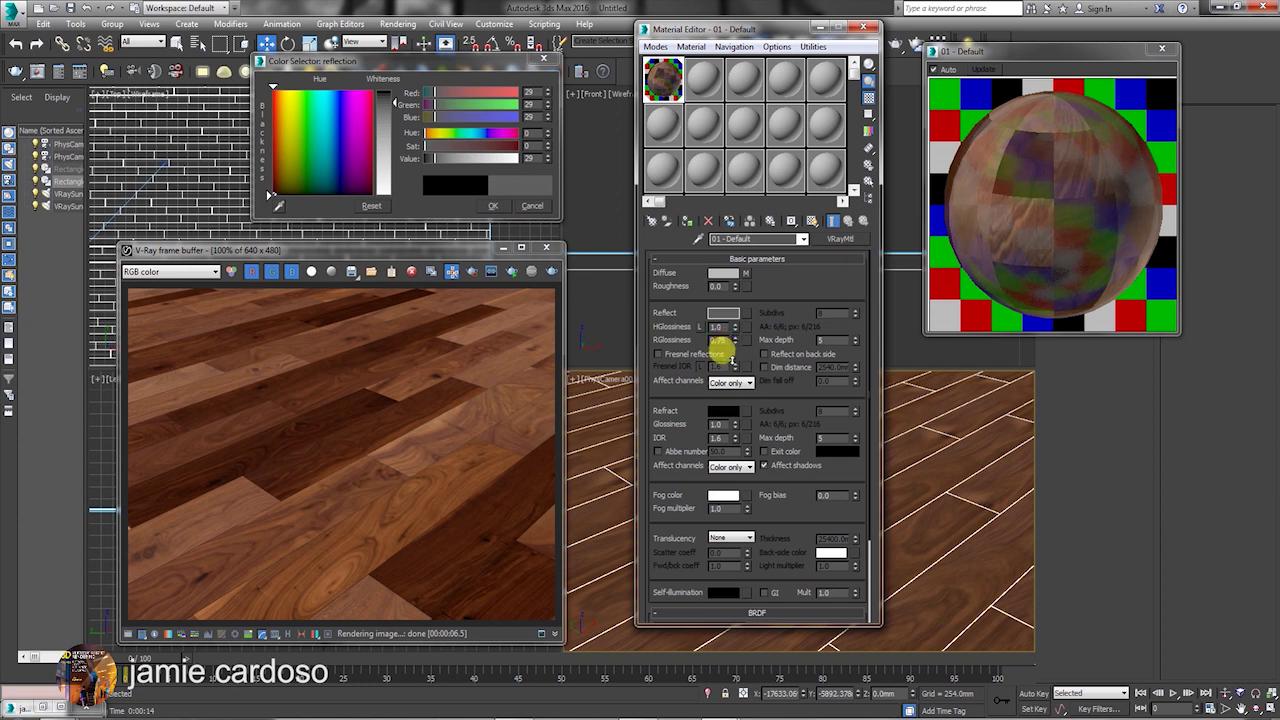
click(1043, 214)
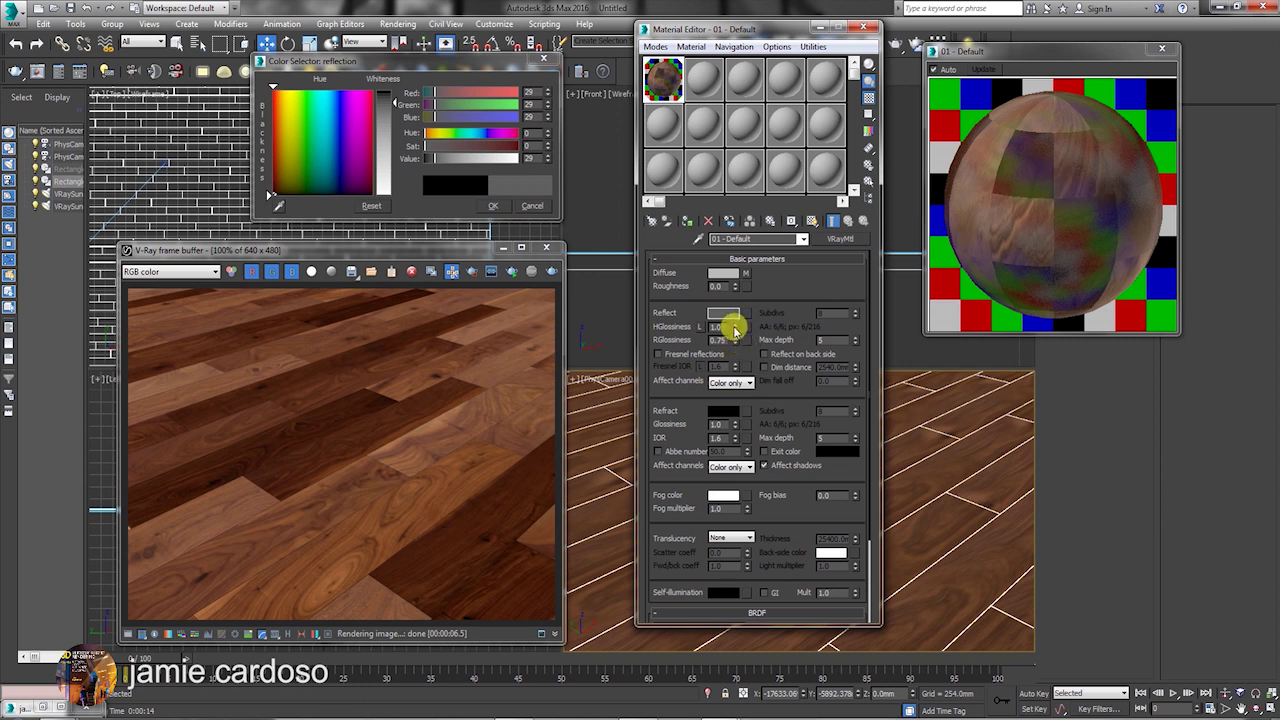
Try several highlight glossiness values to tune the specular highlights
click(735, 336)
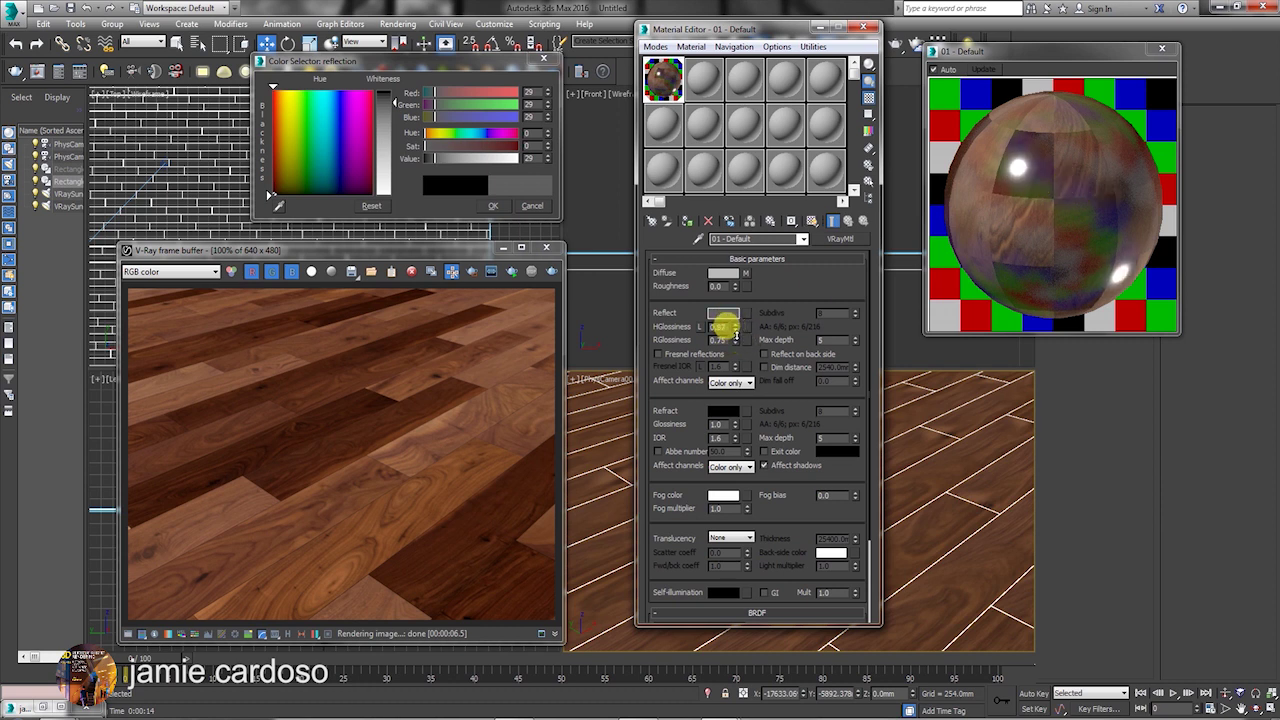
click(735, 331)
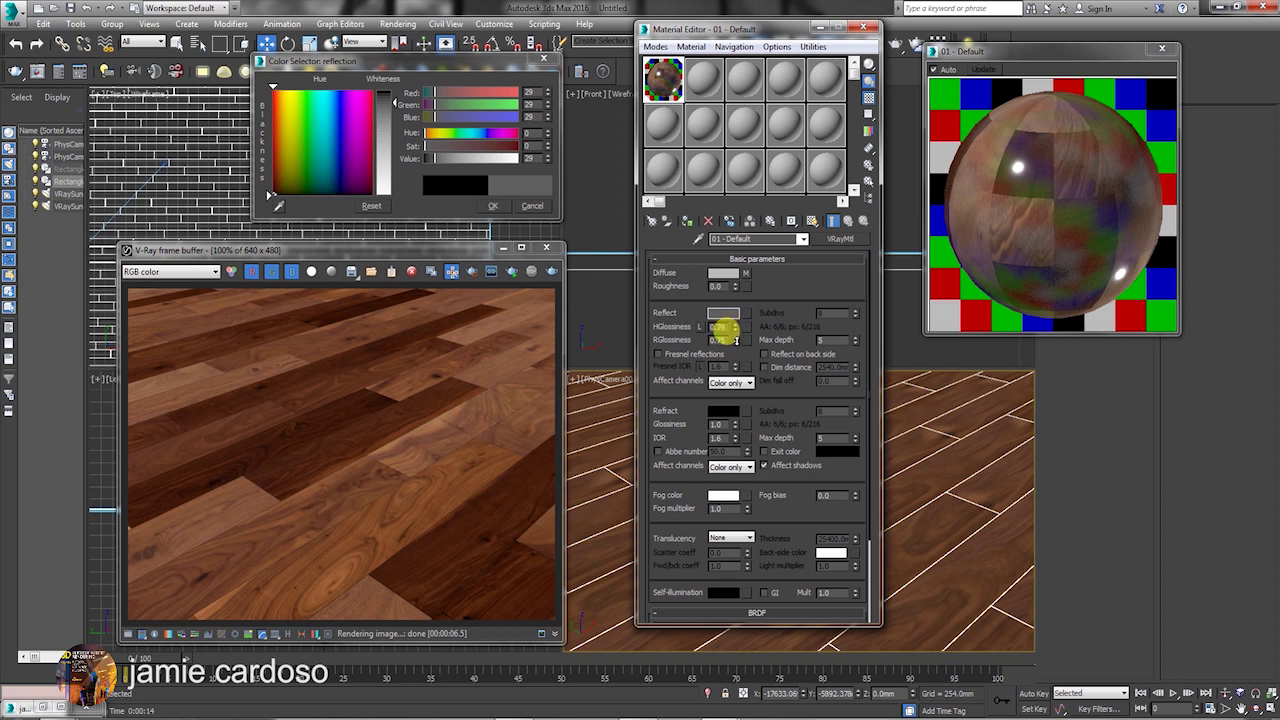
click(735, 343)
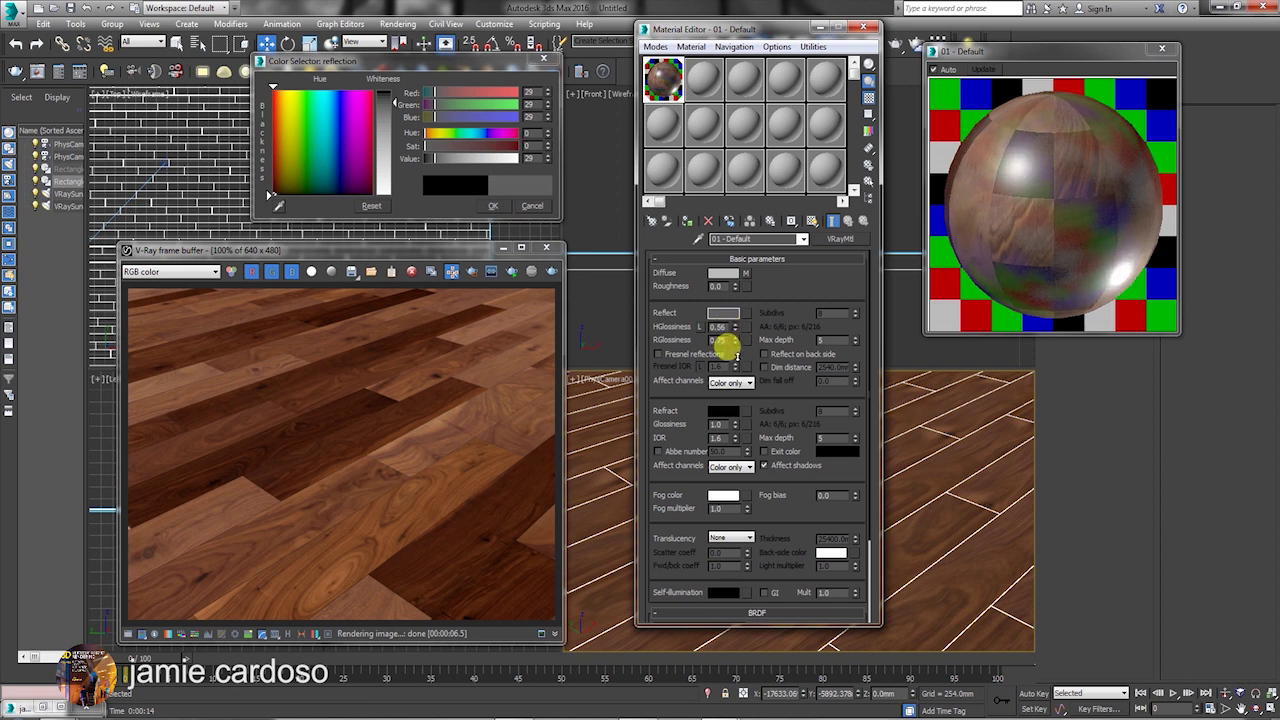
click(736, 343)
click(736, 352)
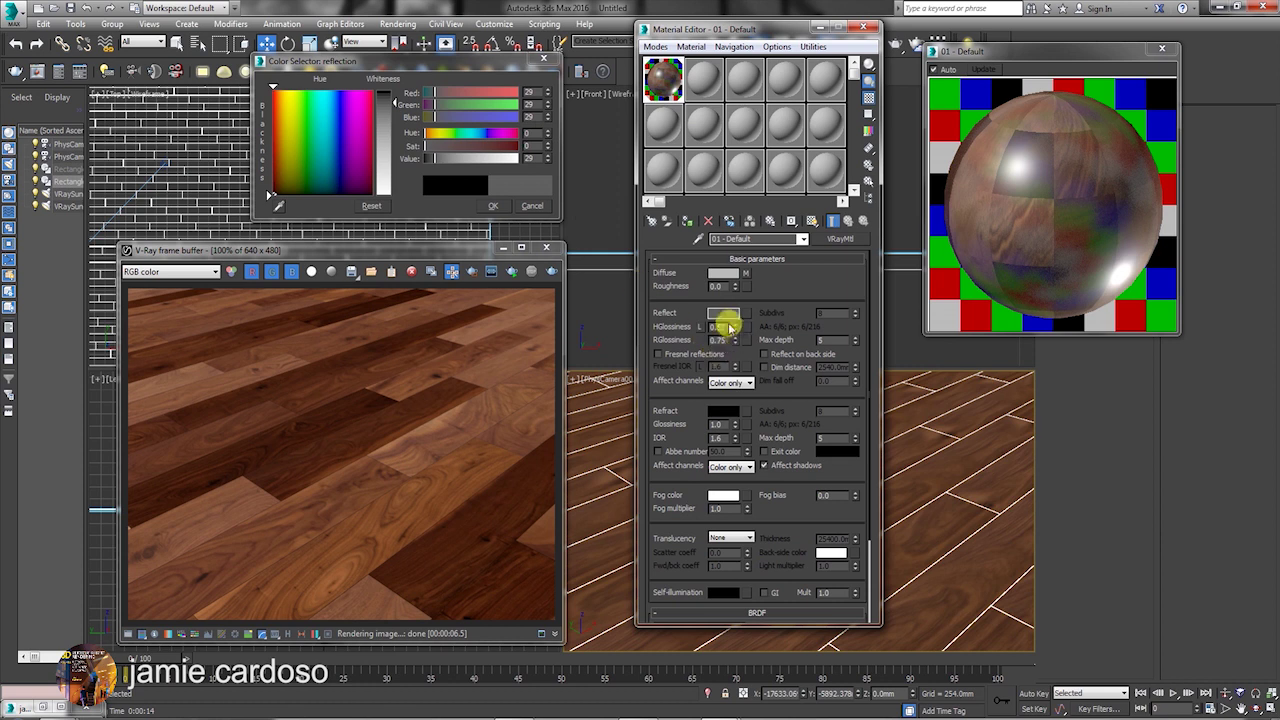
Darken the Reflect colour to value 15 and settle highlight glossiness near 0.62
drag(397, 104, 394, 98)
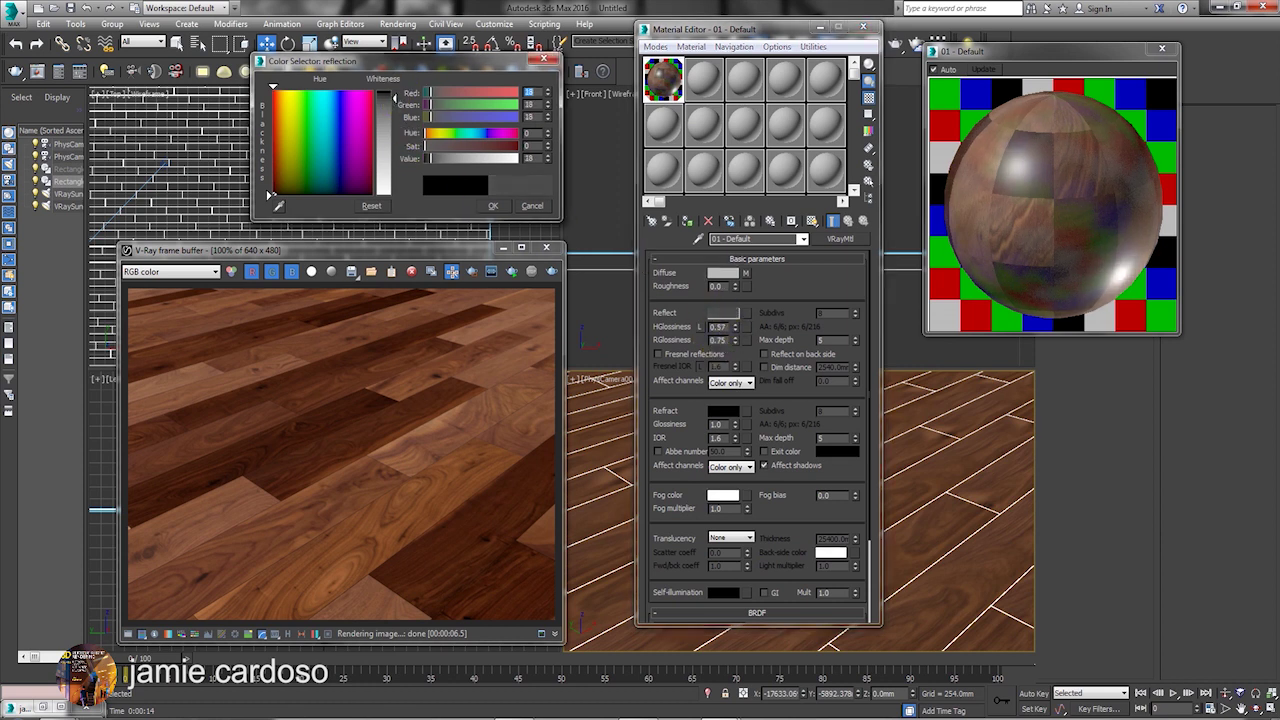
mouse_move(394, 96)
mouse_down()
mouse_move(394, 155)
mouse_move(394, 96)
mouse_up()
click(736, 326)
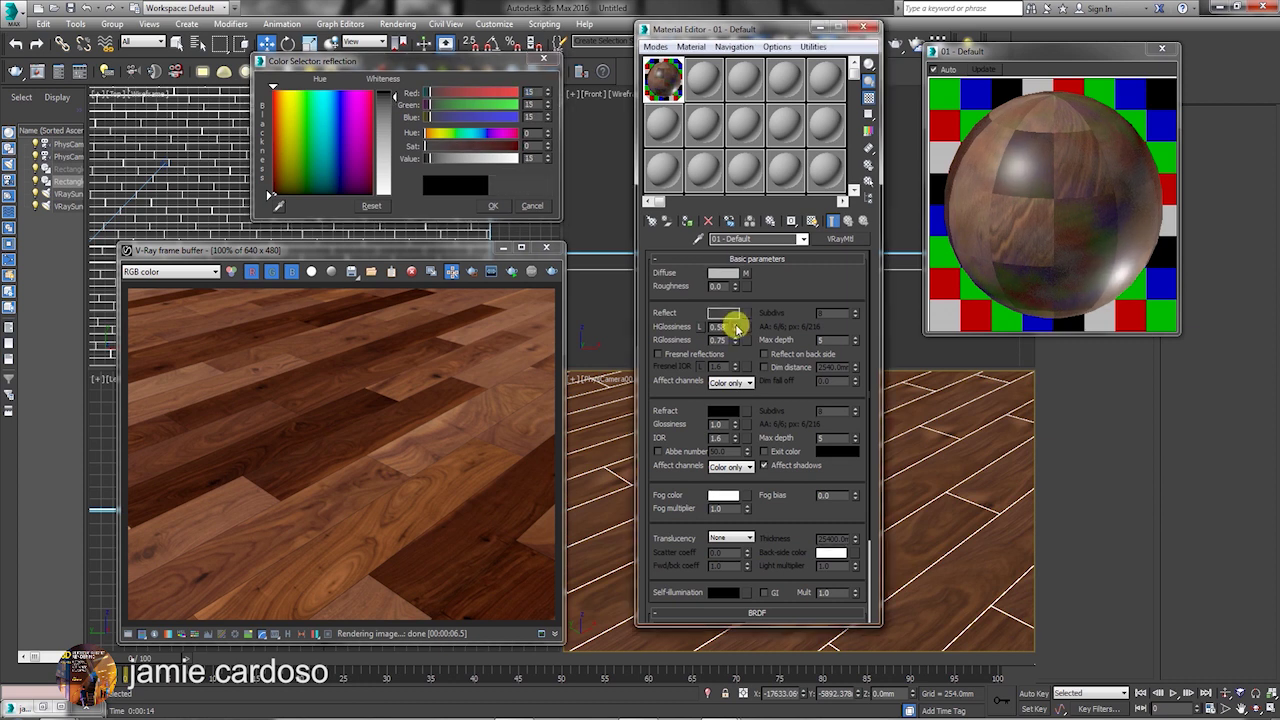
drag(736, 326, 735, 323)
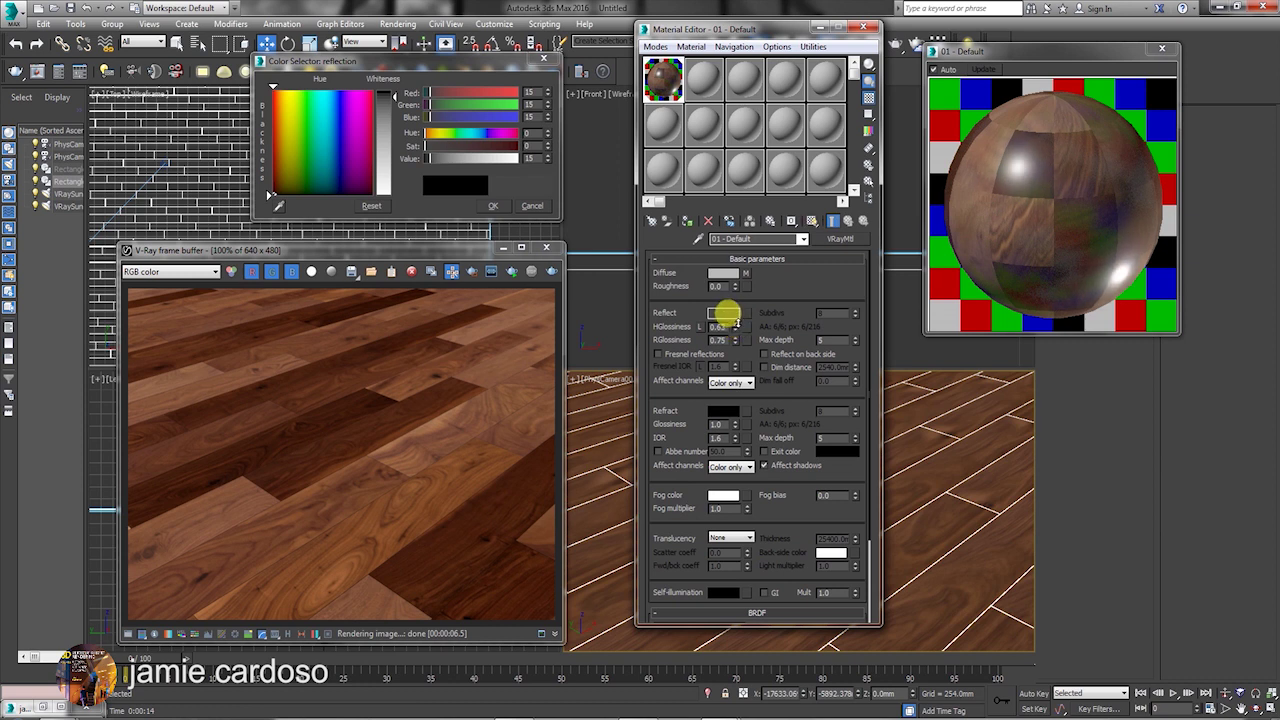
drag(736, 322, 737, 336)
Move the material editor lower and start a test render of the floor
drag(770, 28, 766, 87)
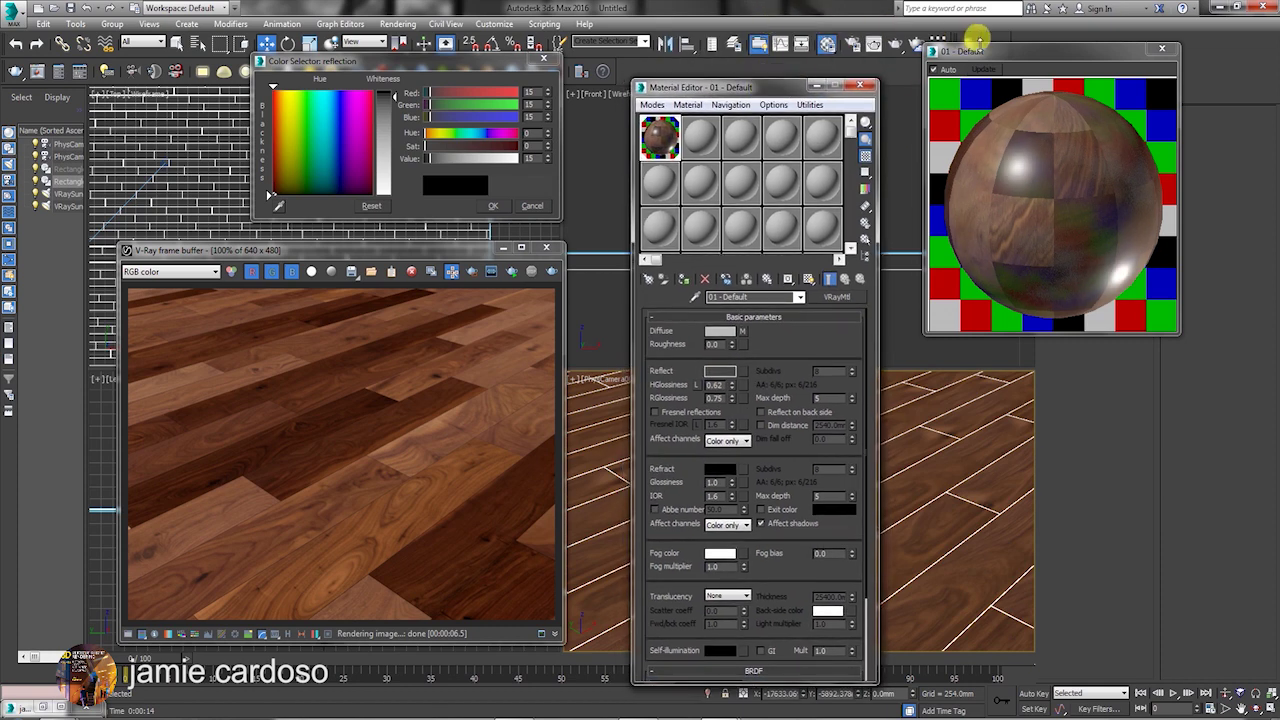
drag(957, 50, 937, 71)
click(893, 47)
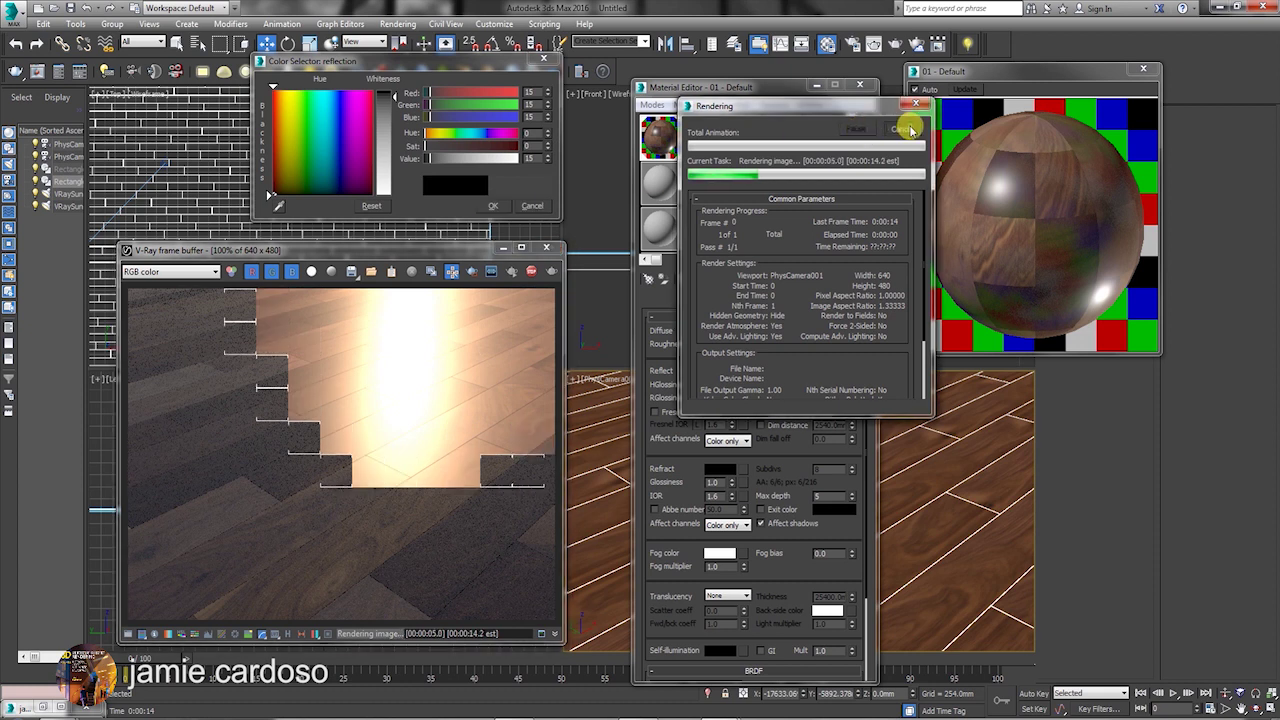
Set the Reflect colour to a dark grey and launch a fresh V-Ray test render
click(532, 205)
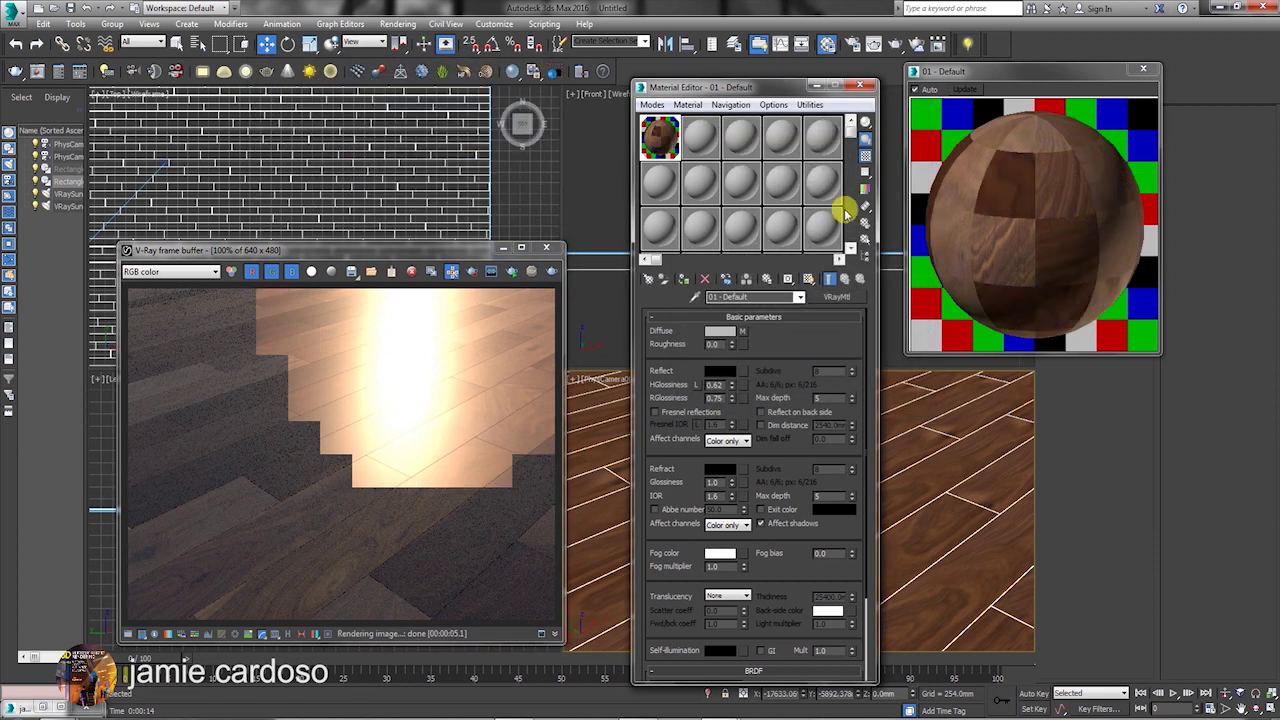
click(716, 371)
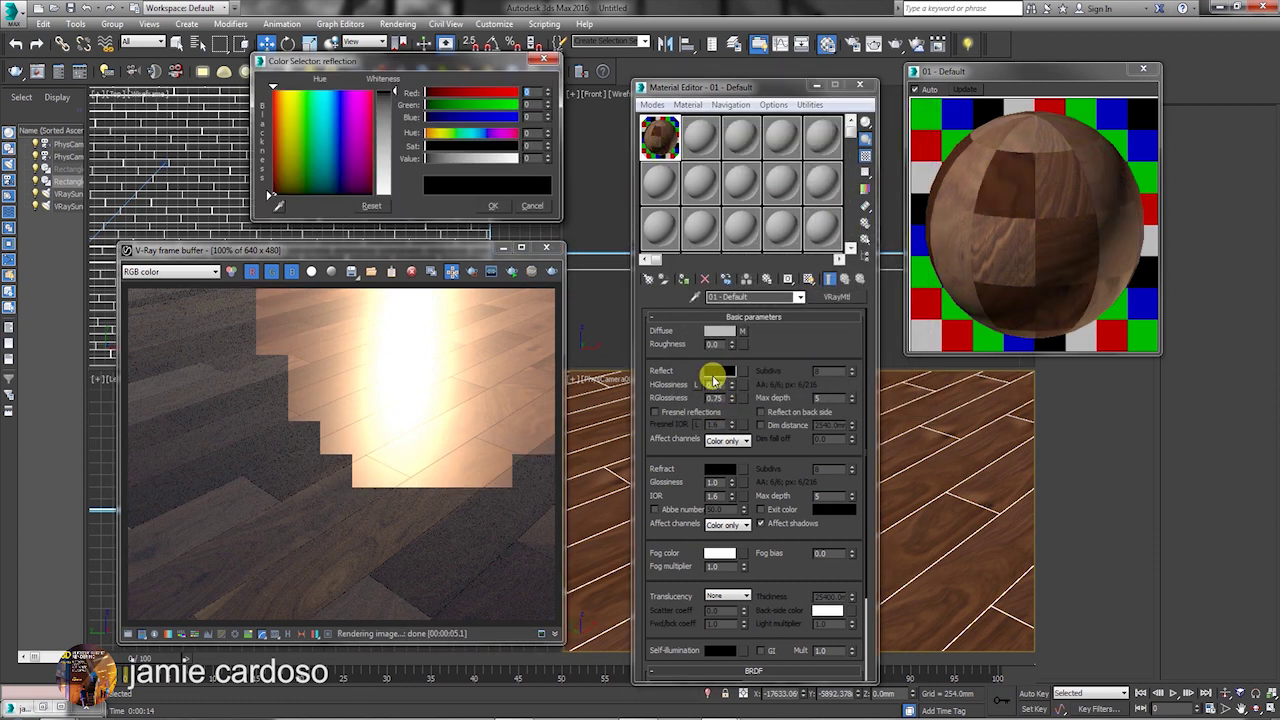
click(394, 93)
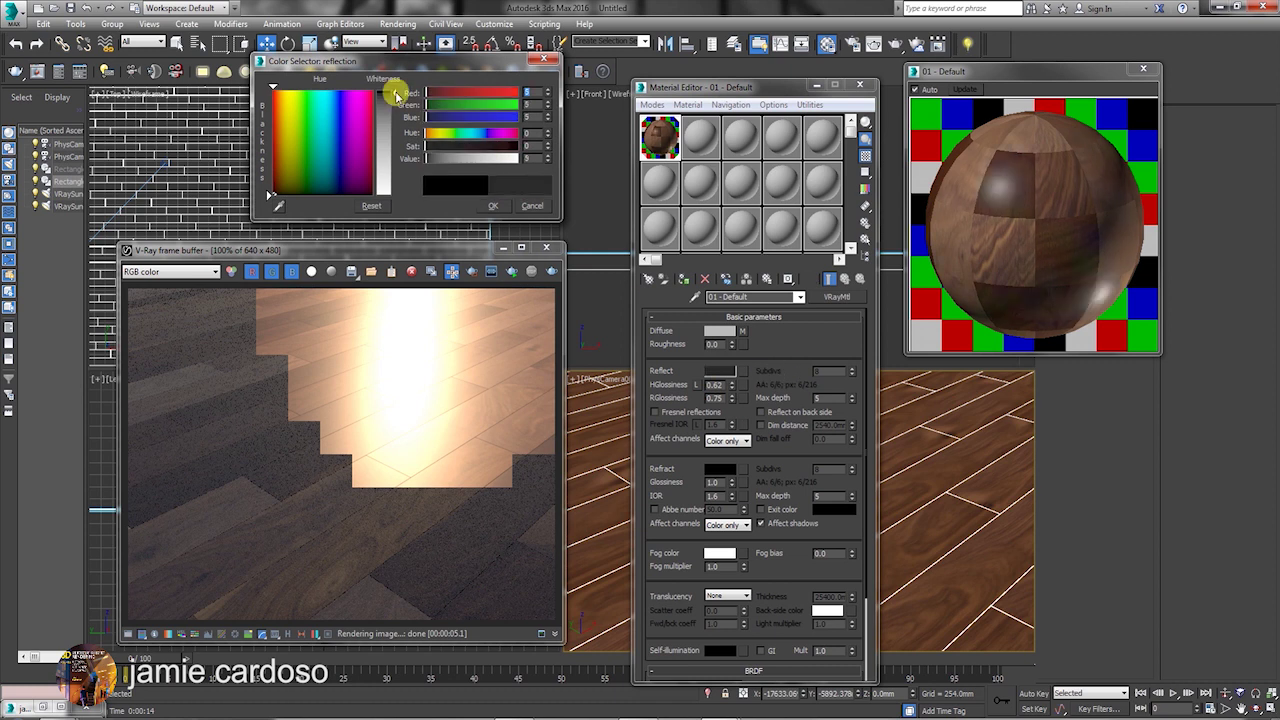
click(493, 205)
click(716, 371)
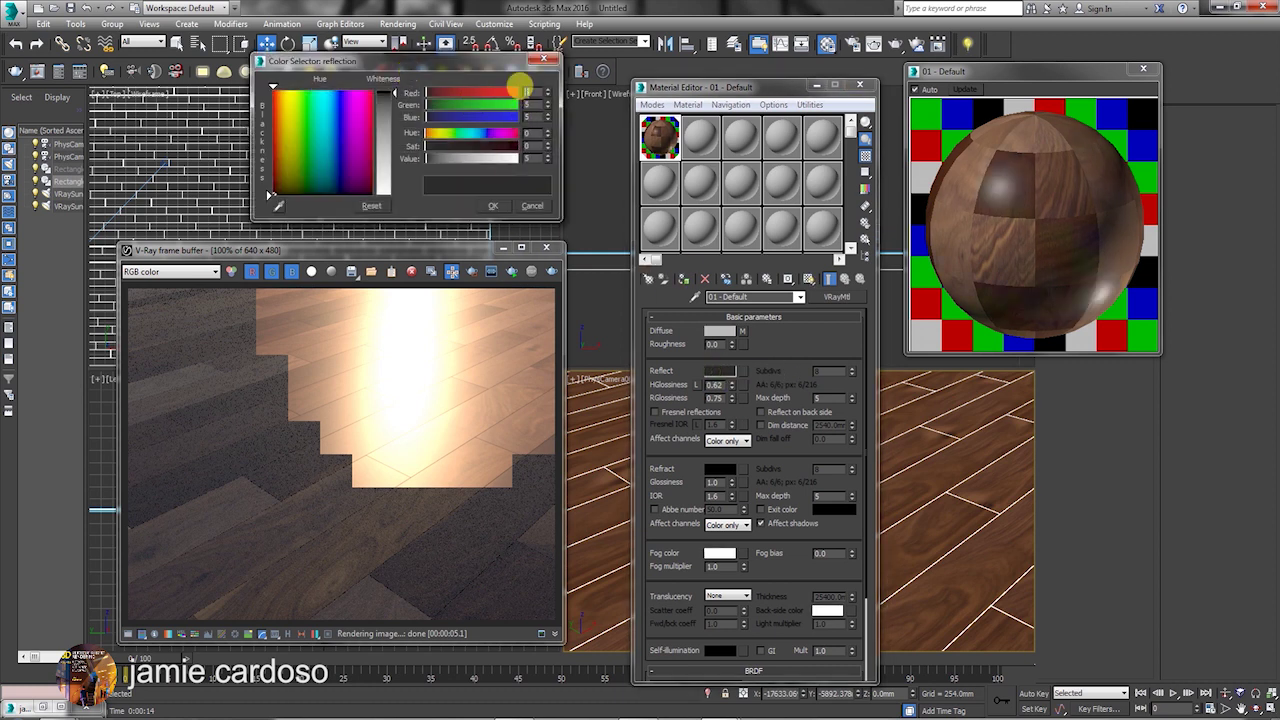
click(489, 206)
click(871, 42)
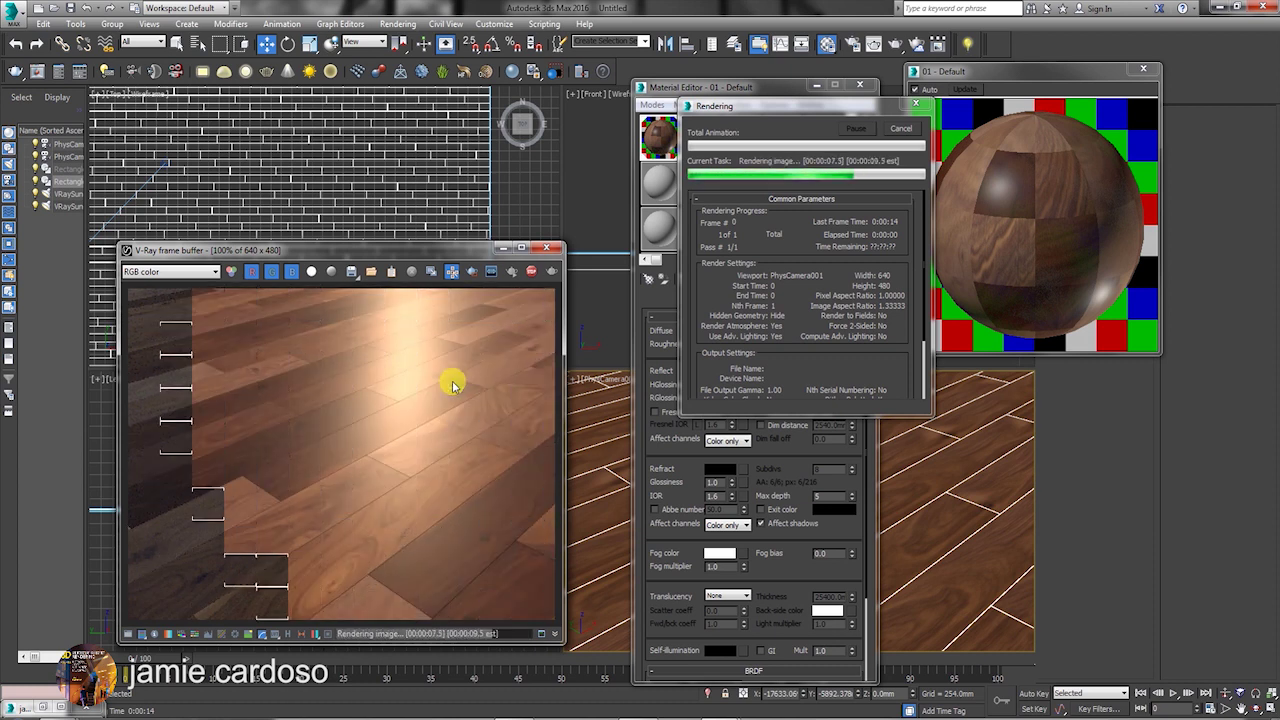
Move the V-Ray frame buffer up and left to view the finished glossy walnut render
drag(352, 248, 427, 182)
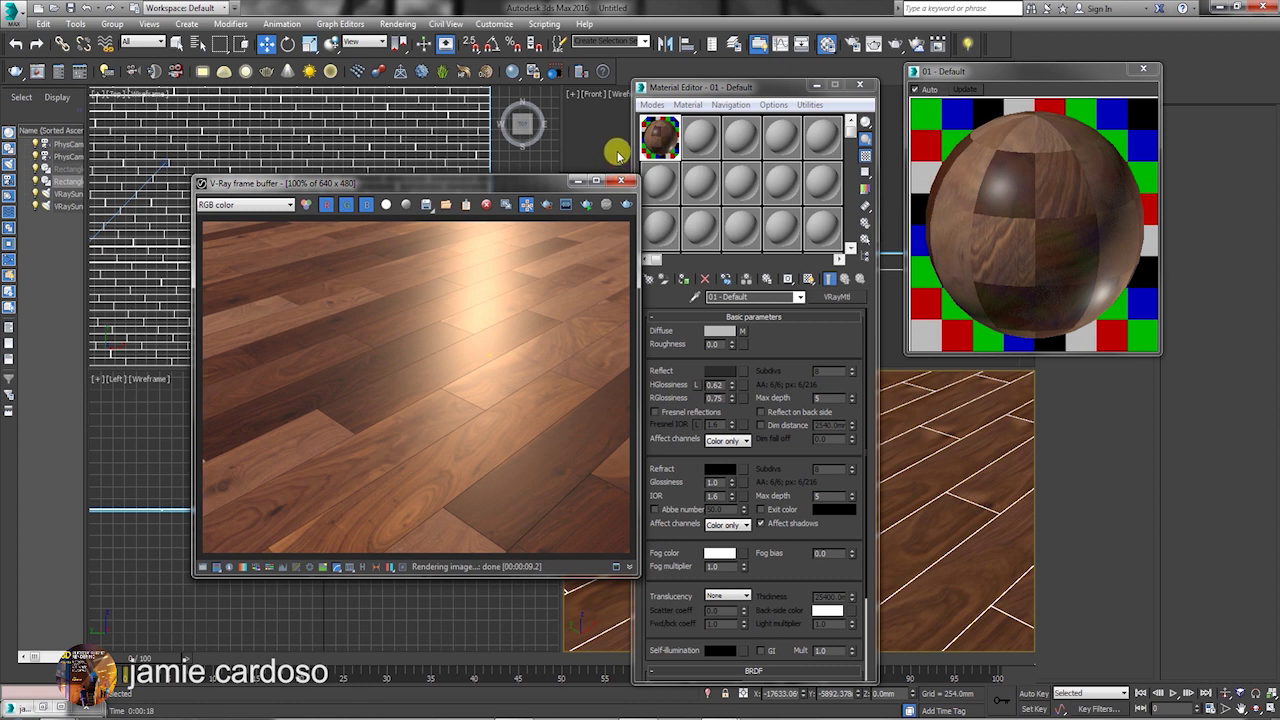
drag(534, 183, 457, 160)
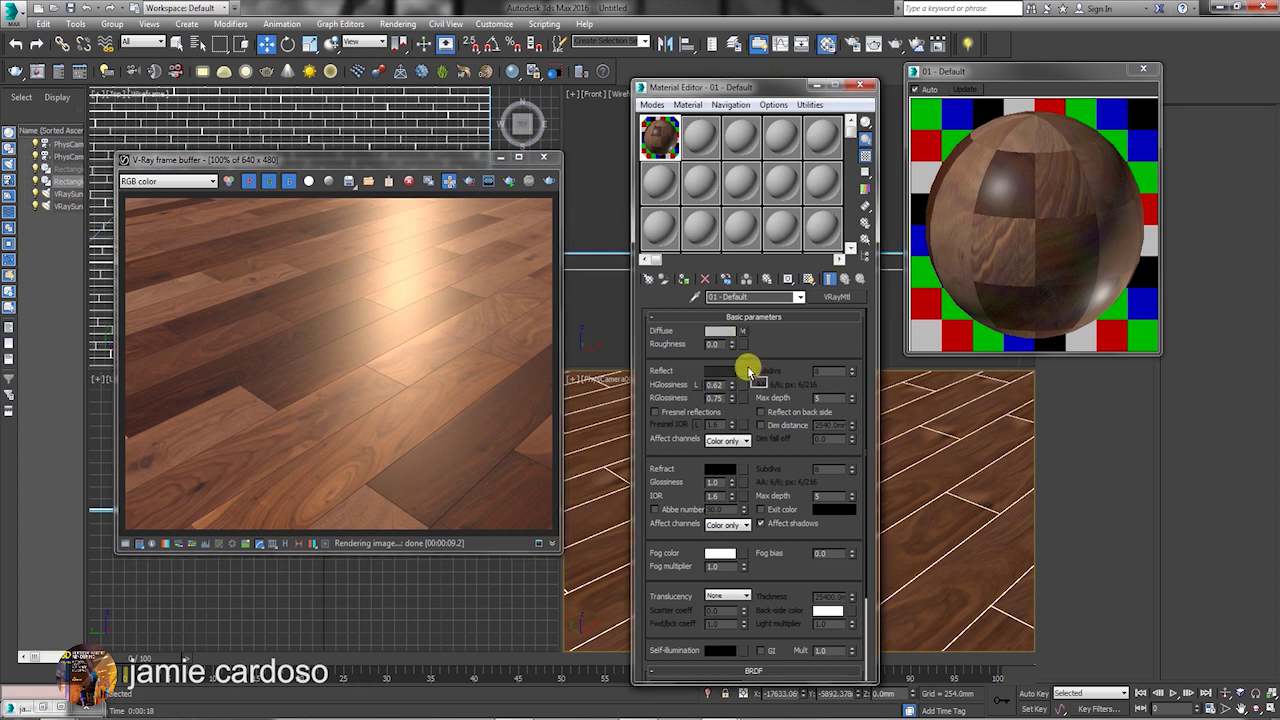
drag(747, 352, 742, 375)
Copy the diffuse MultiTexture onto Reflect and wrap it in a Color Correction map
drag(741, 372, 739, 370)
click(735, 428)
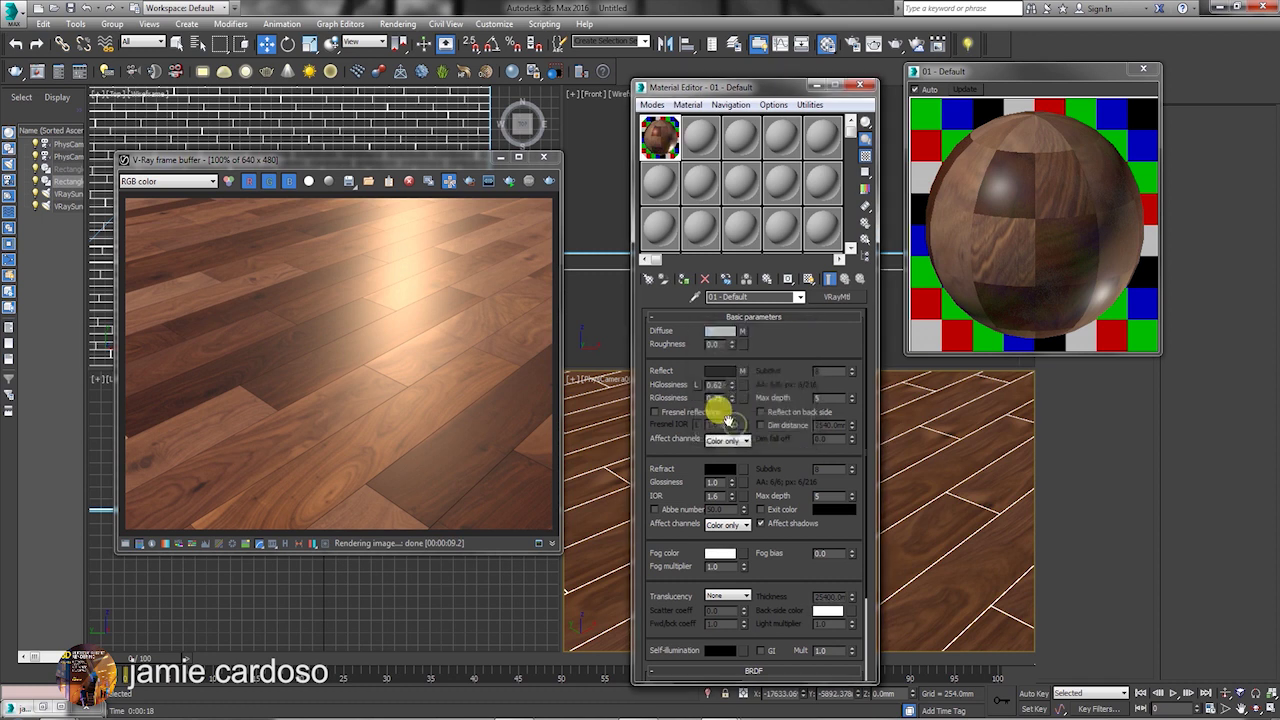
click(742, 372)
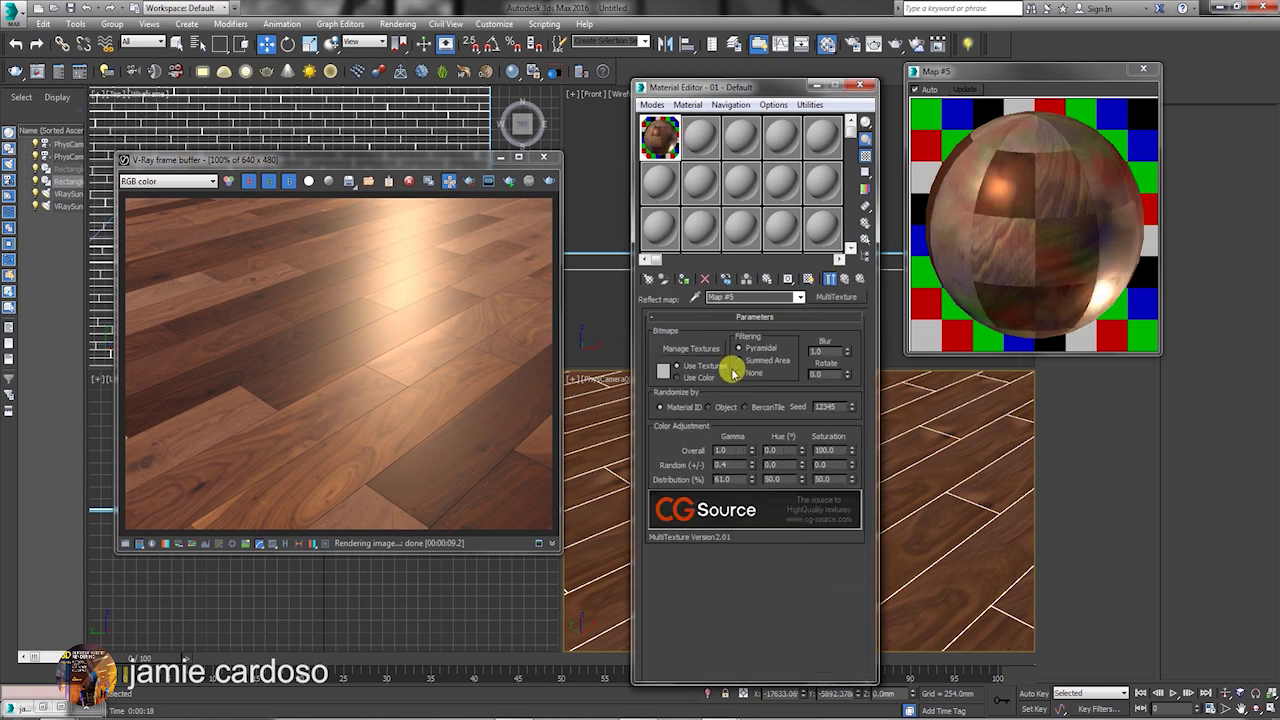
click(833, 299)
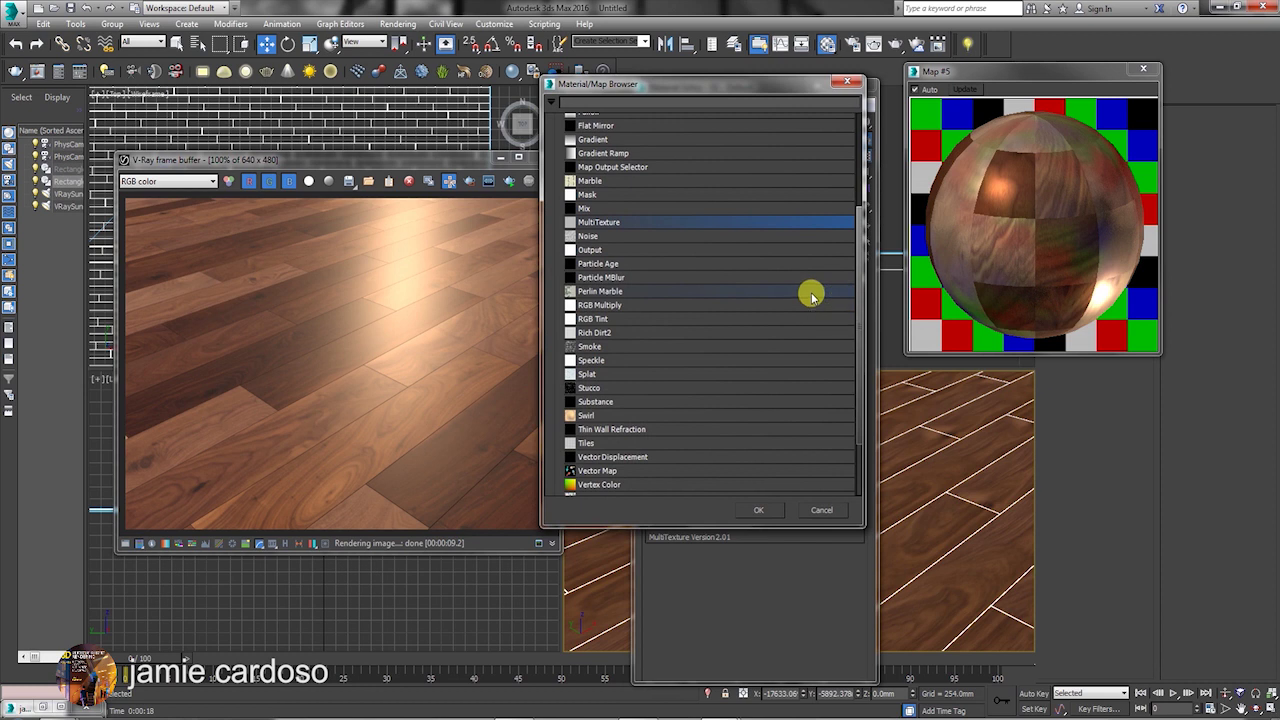
scroll(640, 298, up, 2)
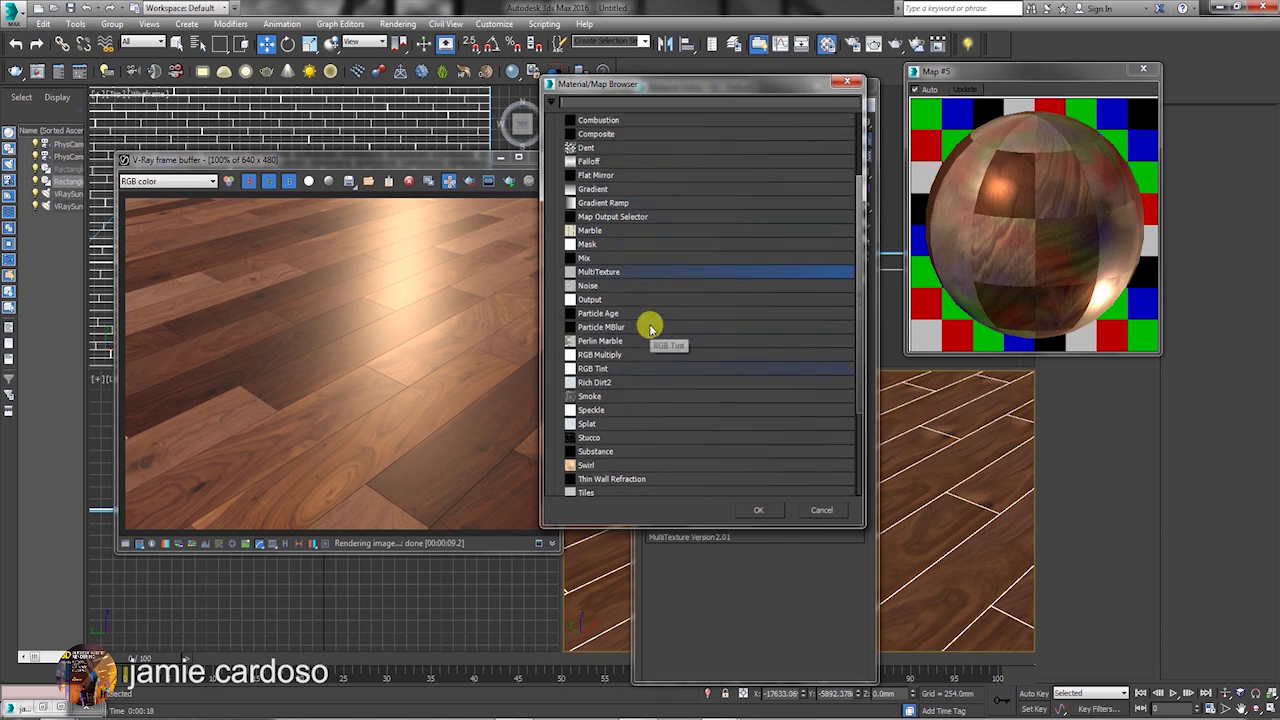
scroll(648, 318, up, 3)
double_click(614, 207)
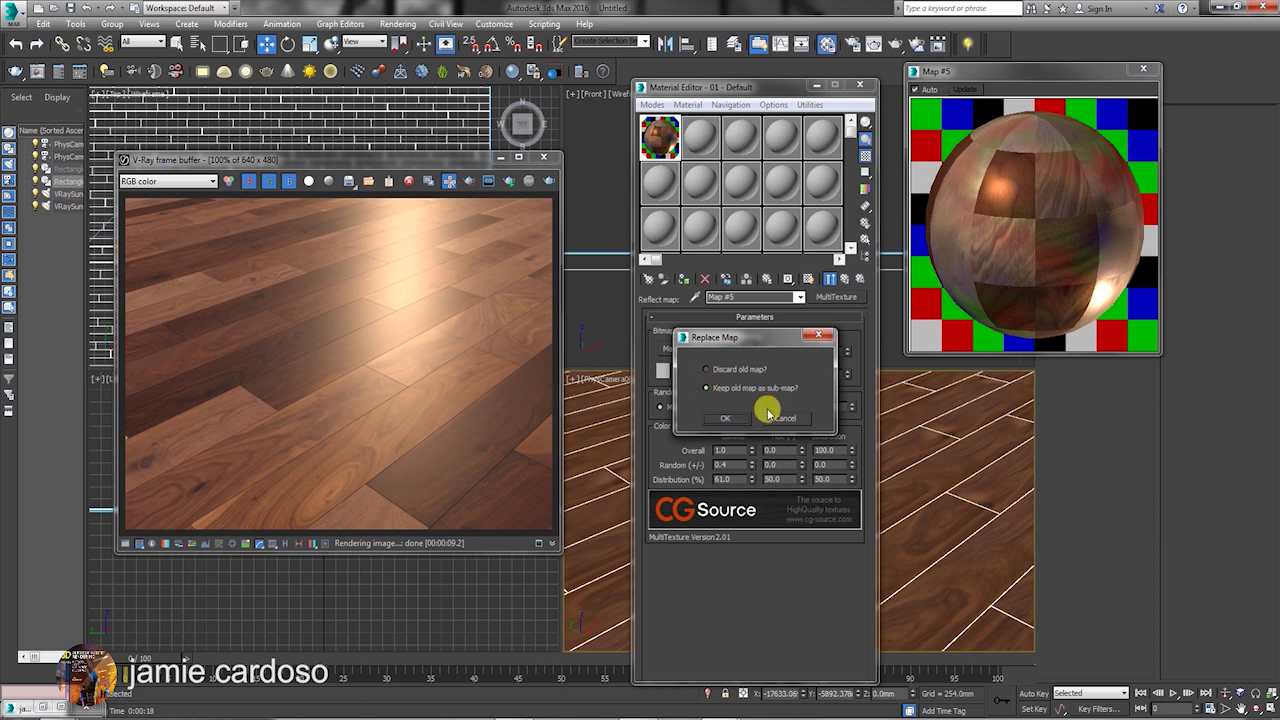
click(724, 419)
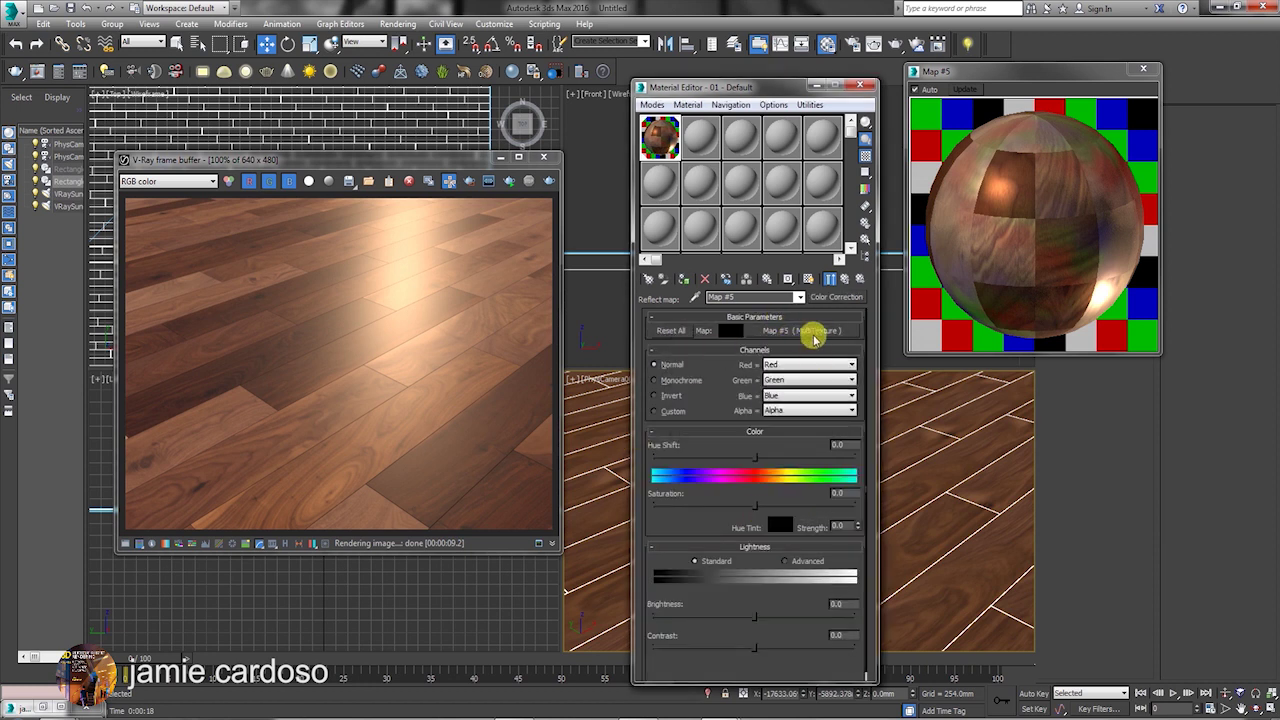
Set reflect Color Correction saturation to -100 and brightness about 4.3, then go to parent
drag(755, 509, 520, 494)
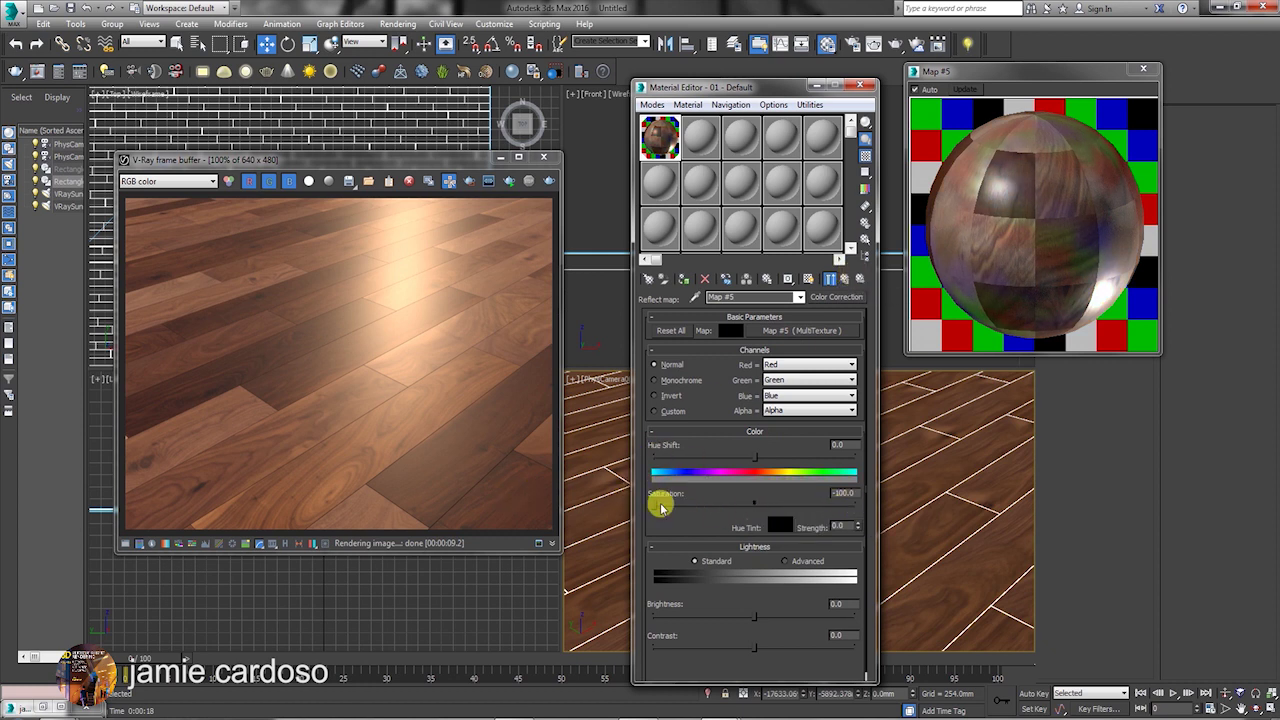
drag(754, 614, 795, 646)
click(844, 279)
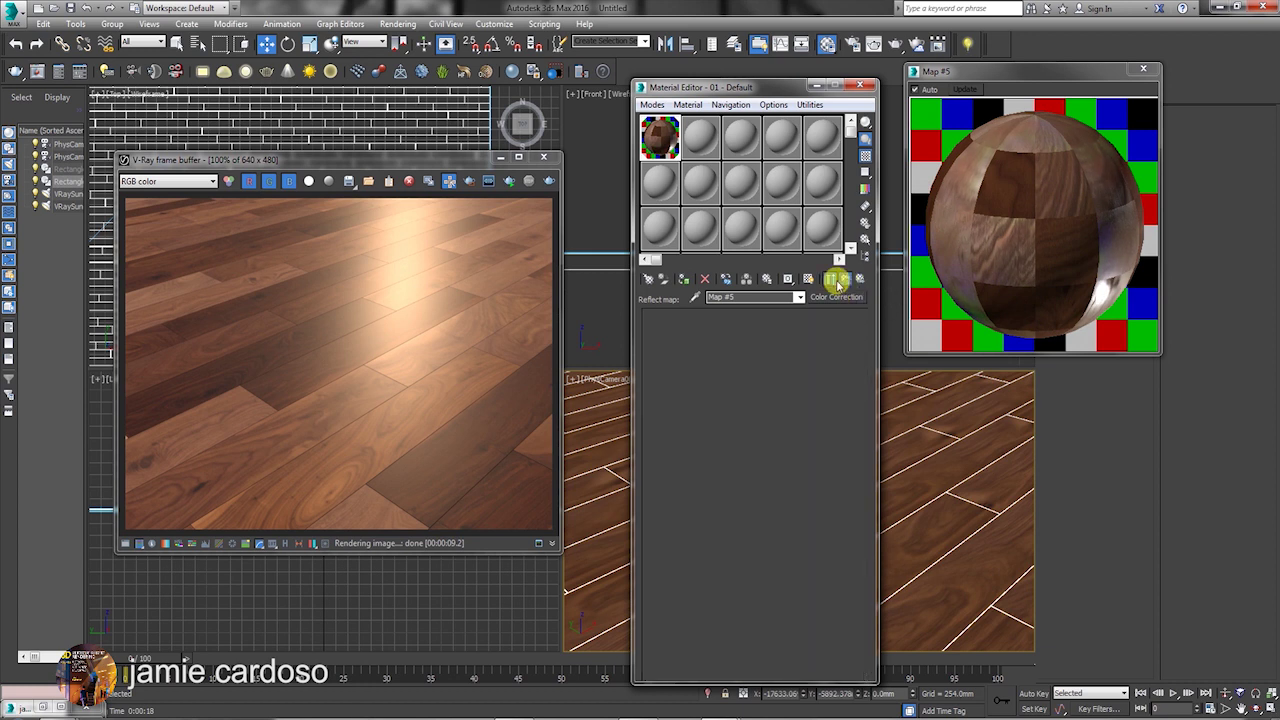
Set the Reflect map amount to 20 in the Maps rollout and re-render
scroll(785, 617, down, 3)
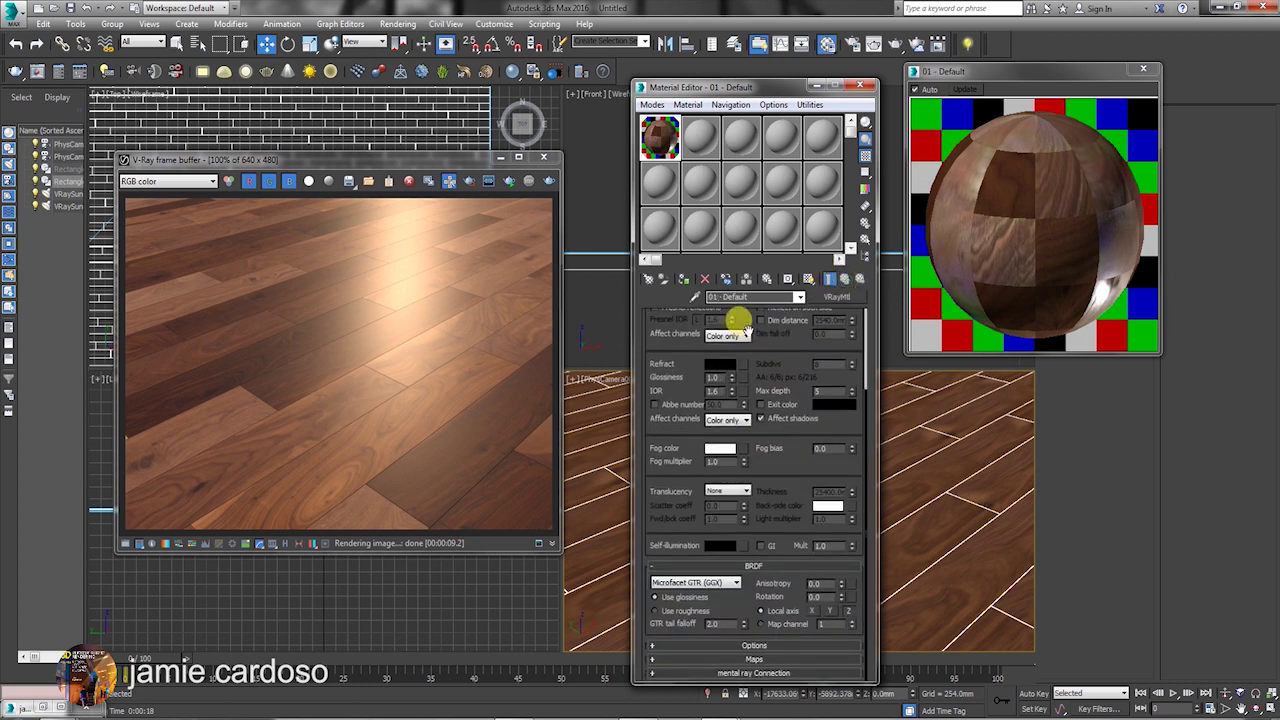
click(775, 661)
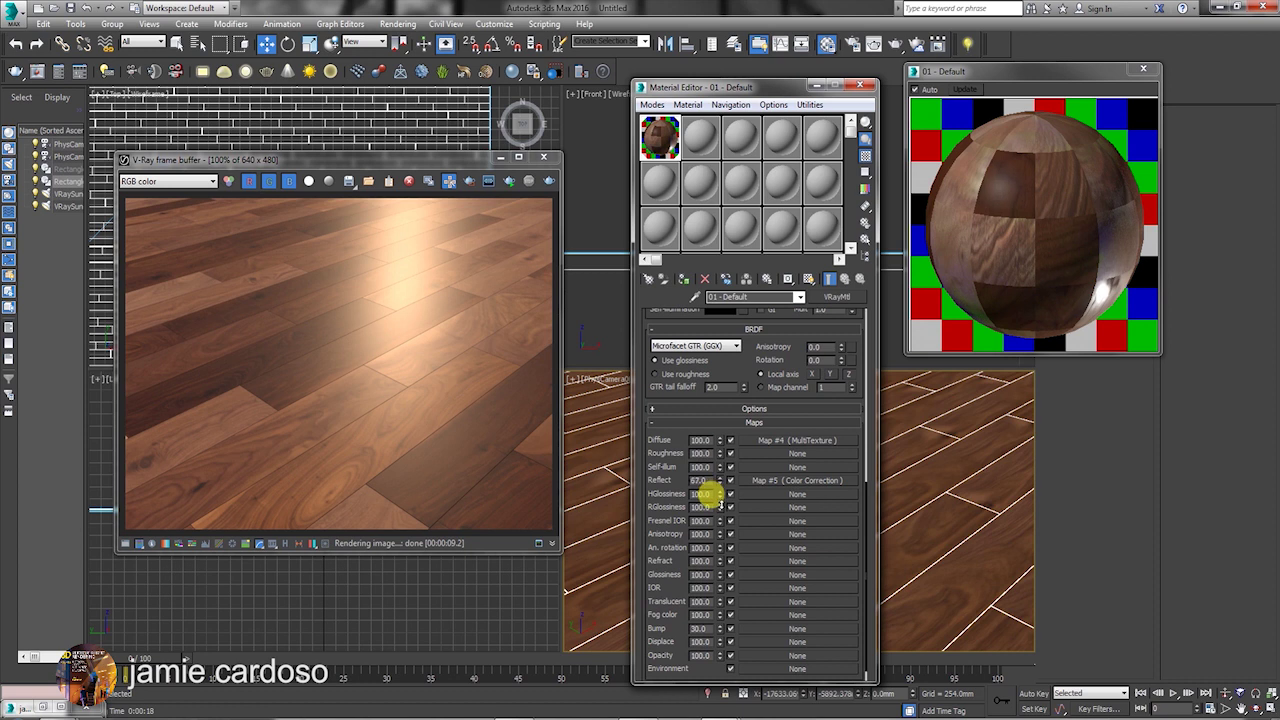
text(20)
key(Return)
key(shift+q)
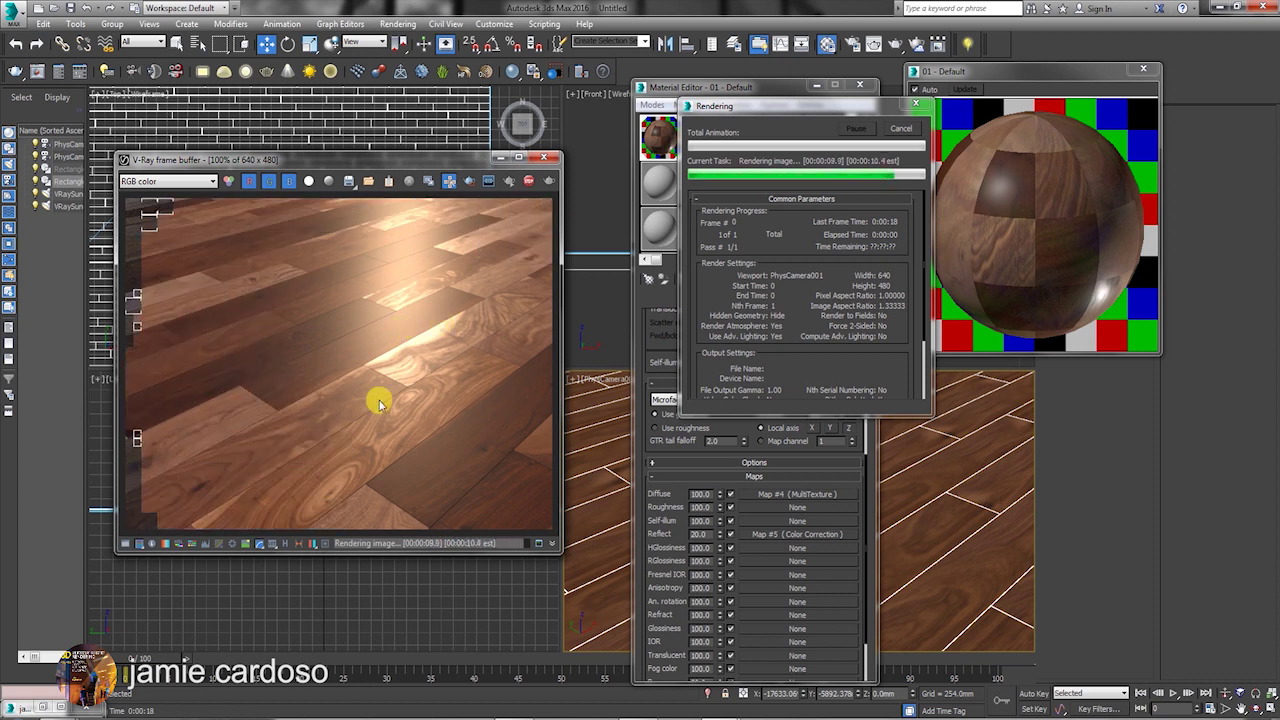
Set the reflect Color Correction contrast to 72.093 and brightness to 0.997, re-rendering
click(797, 534)
mouse_move(686, 617)
mouse_down()
mouse_move(760, 615)
mouse_move(821, 643)
mouse_up()
key(shift+q)
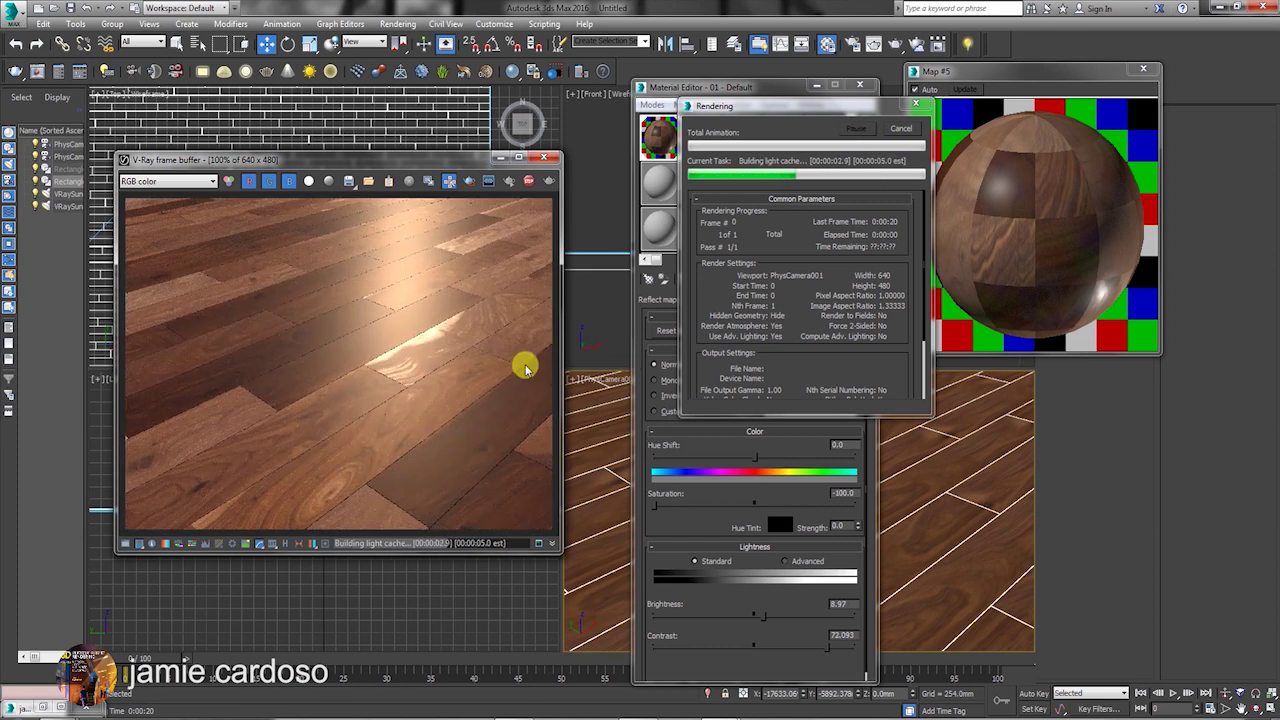
click(900, 128)
drag(764, 615, 755, 614)
key(shift+q)
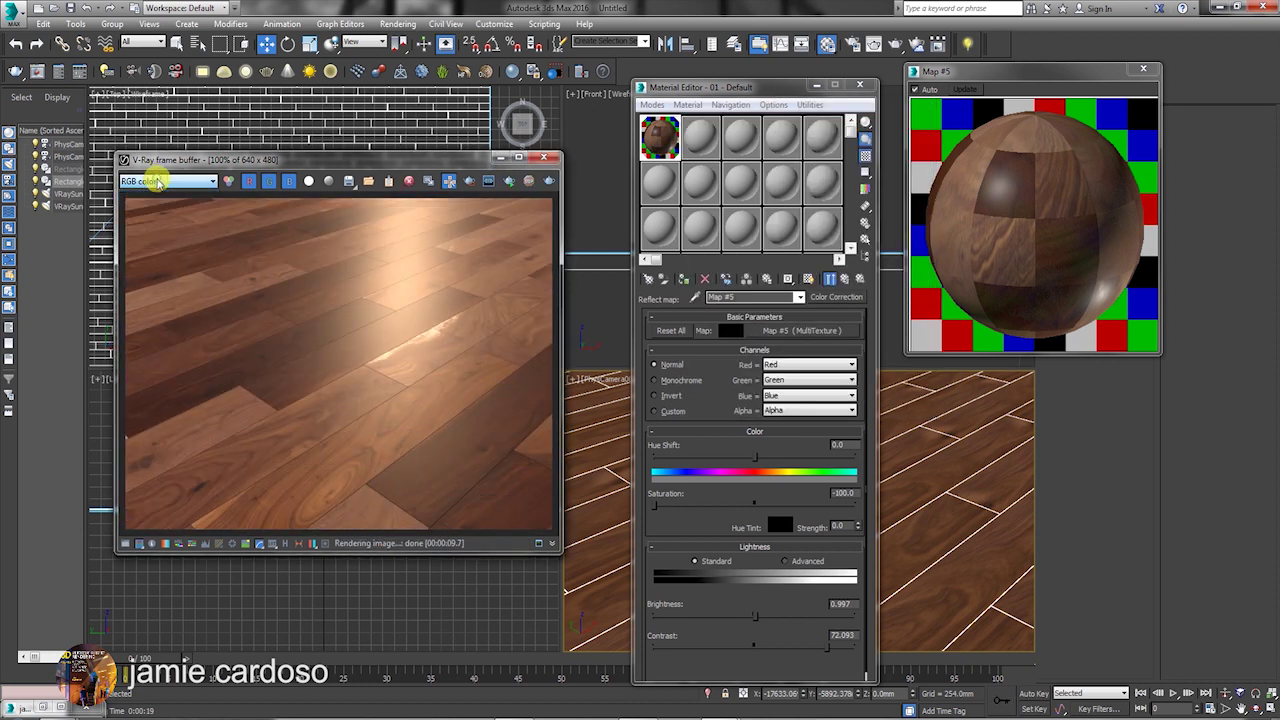
Add VRayRawReflection and VRaySpecular render elements in the render settings
click(850, 44)
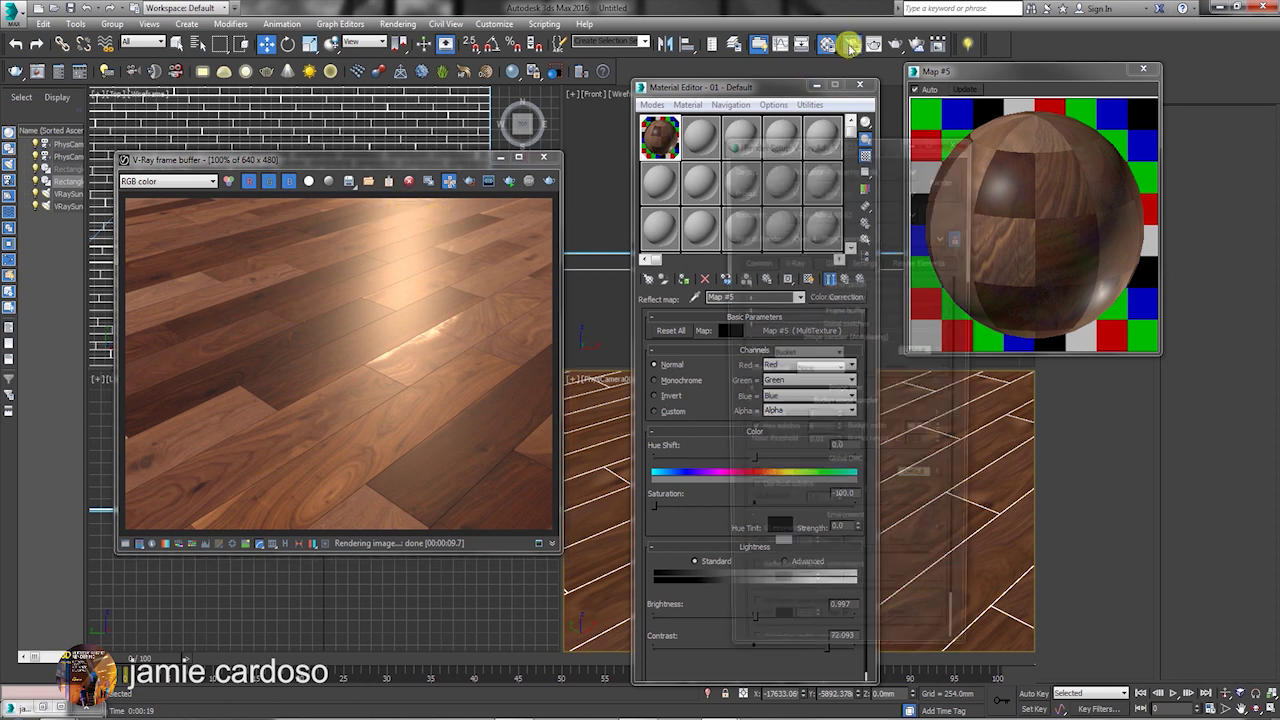
drag(790, 140, 946, 62)
click(1062, 180)
click(912, 232)
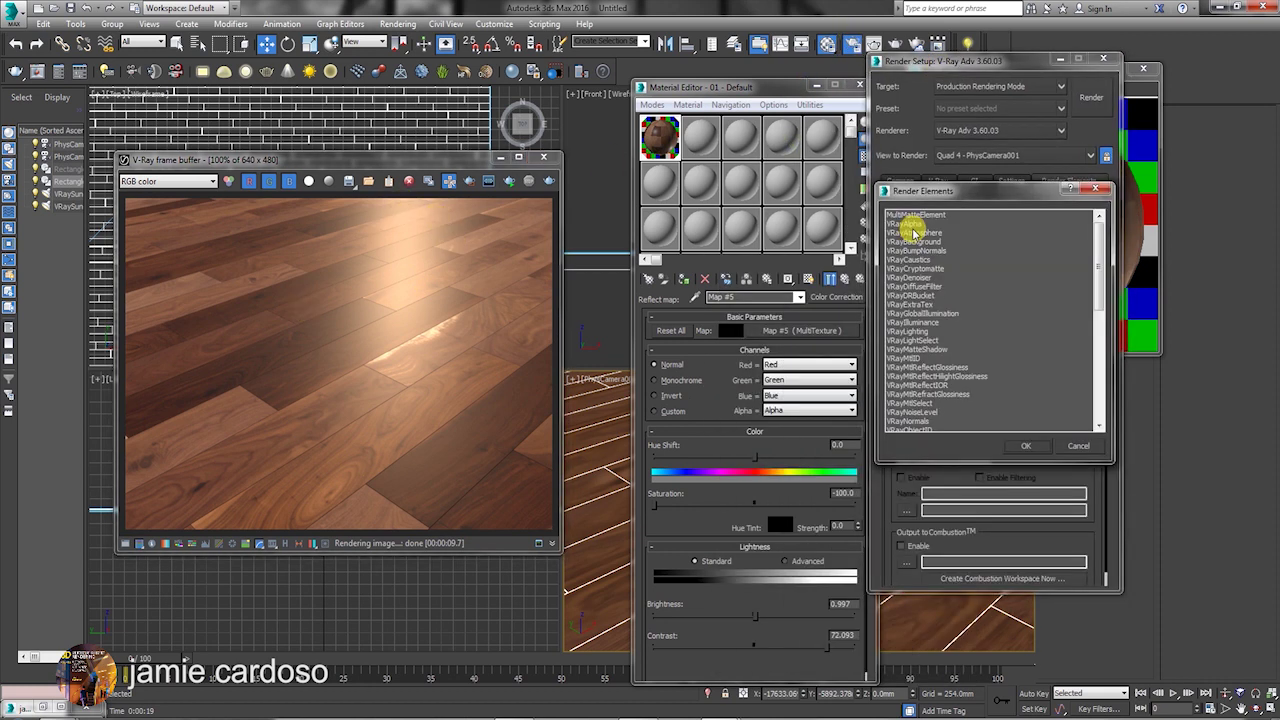
drag(1099, 251, 1096, 337)
click(928, 335)
scroll(930, 340, down, 2)
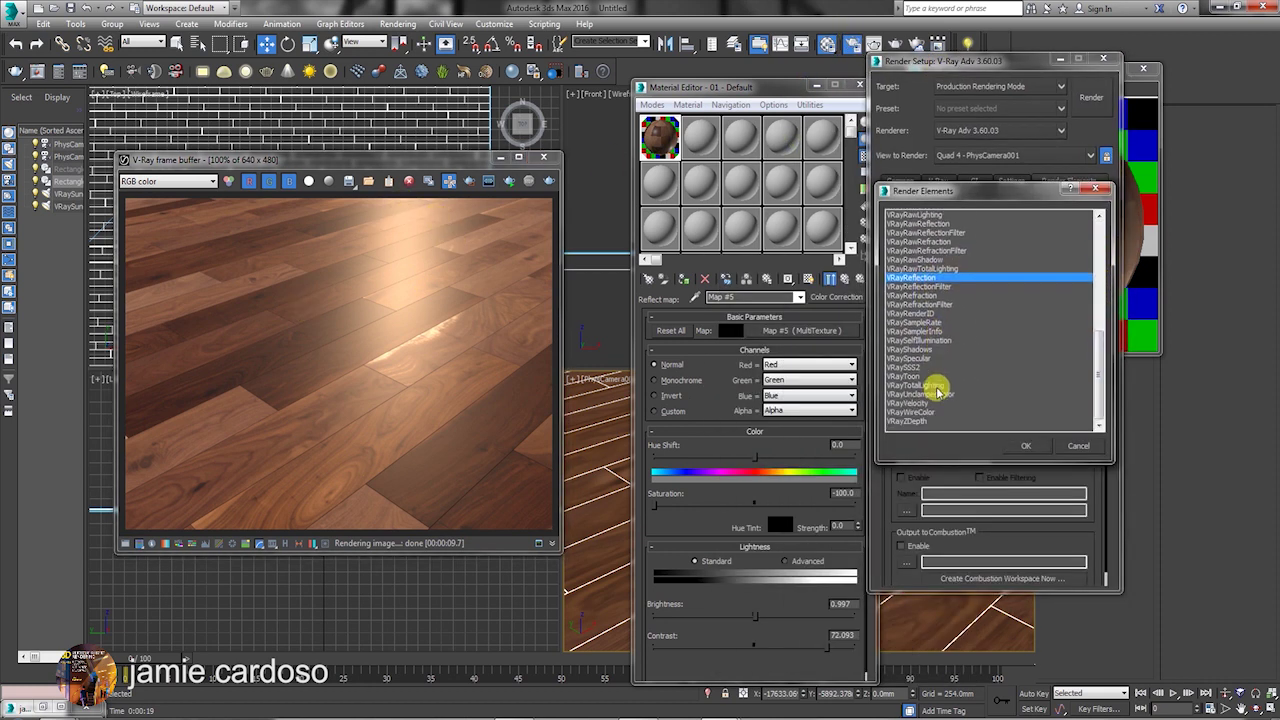
click(972, 358)
scroll(965, 330, up, 1)
scroll(965, 305, up, 2)
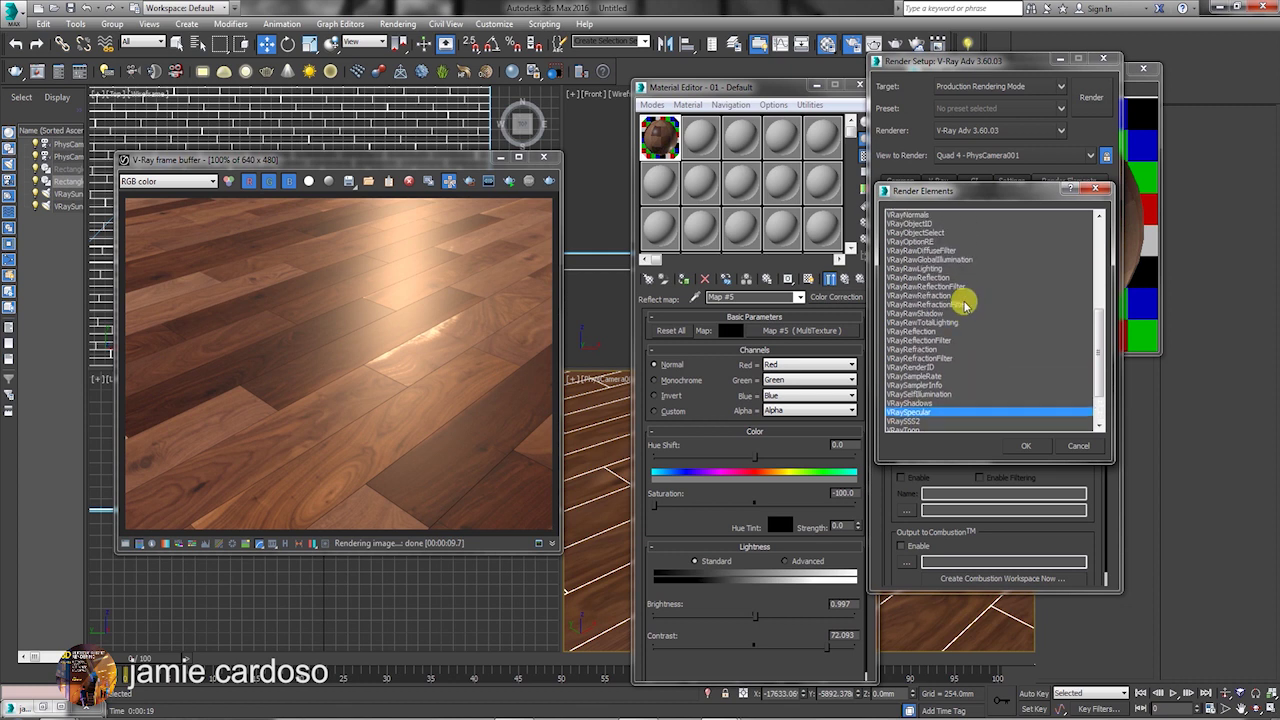
scroll(972, 352, up, 1)
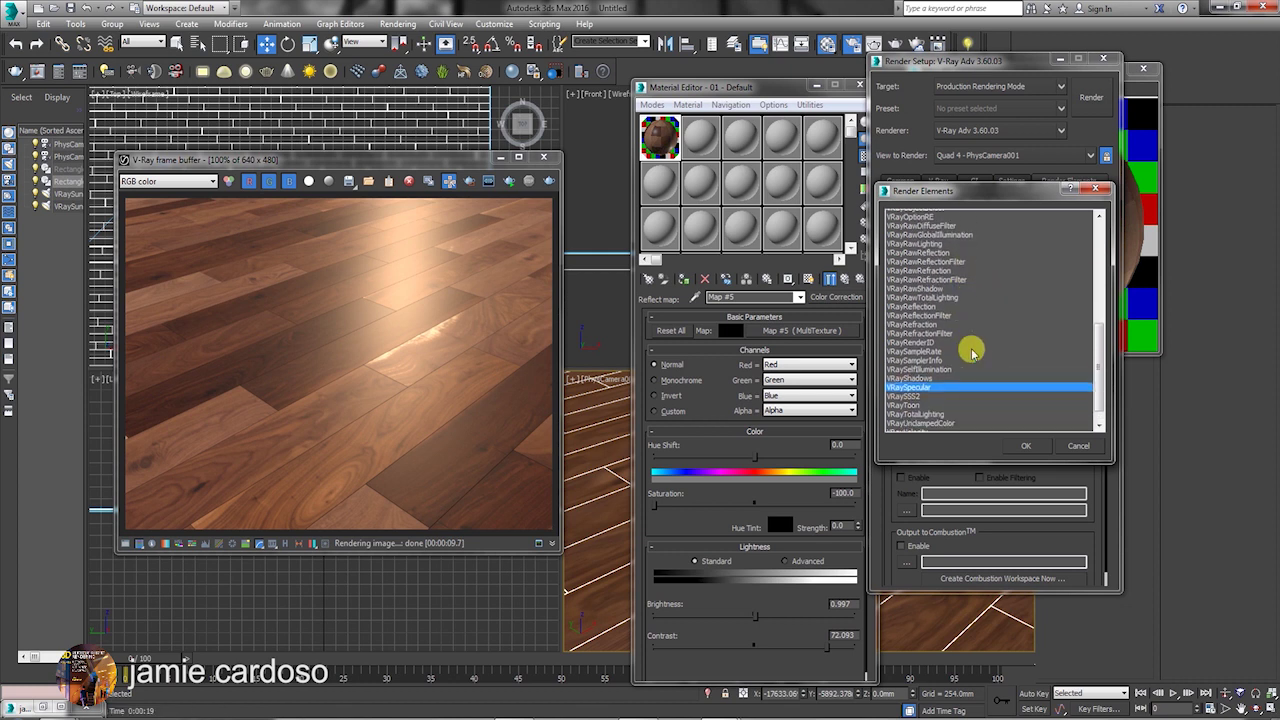
scroll(972, 352, up, 1)
scroll(1100, 351, down, 3)
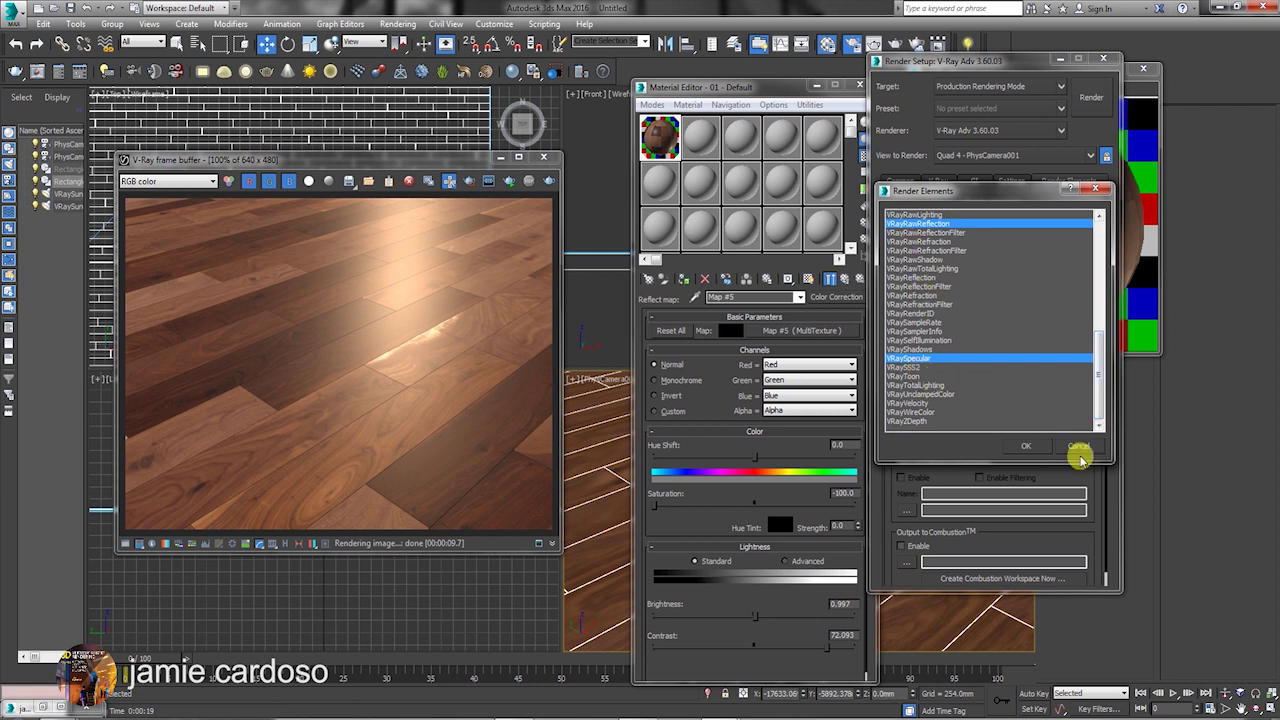
click(1077, 447)
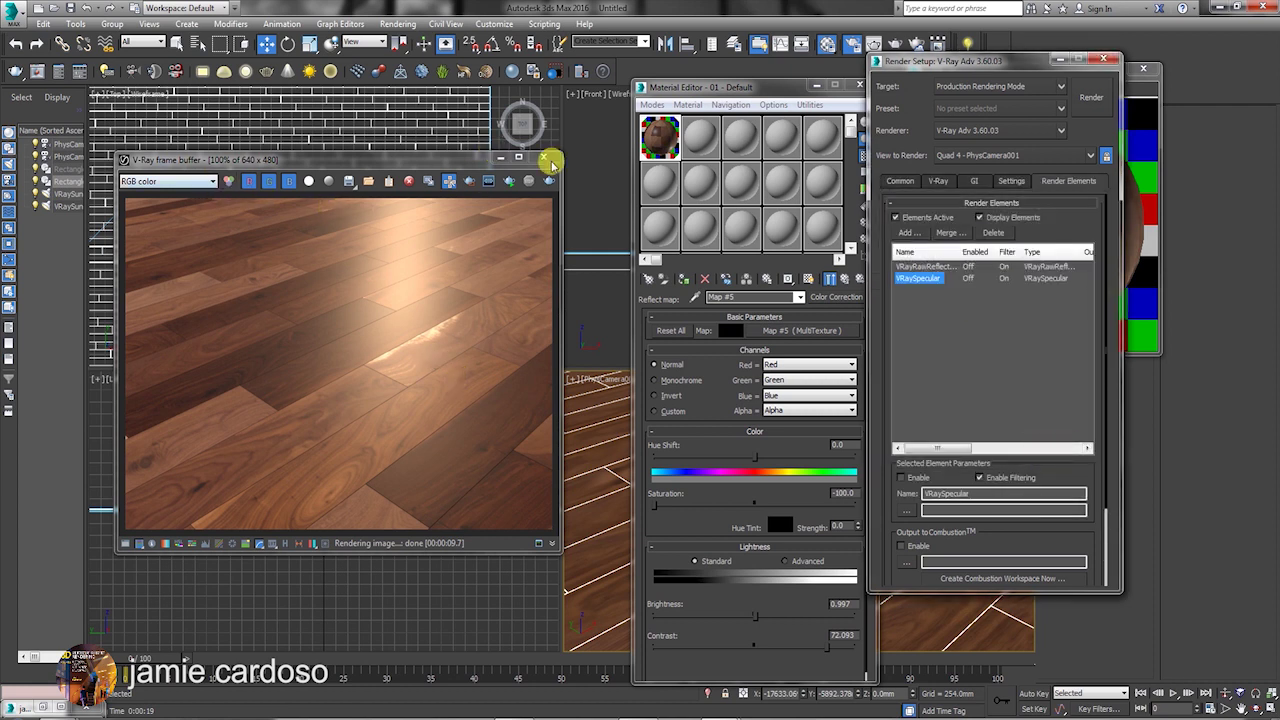
Render the floor and view the VRayRawReflection channel in the frame buffer
drag(746, 86, 718, 66)
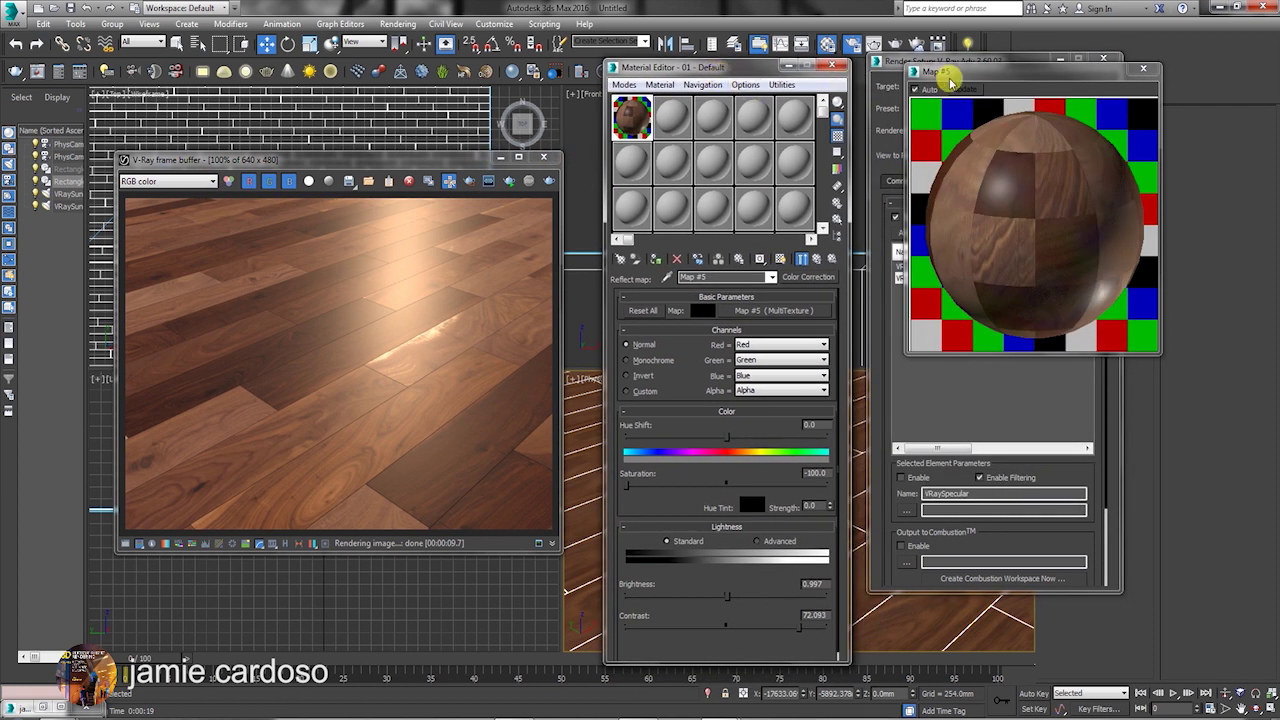
drag(950, 80, 921, 137)
click(1090, 63)
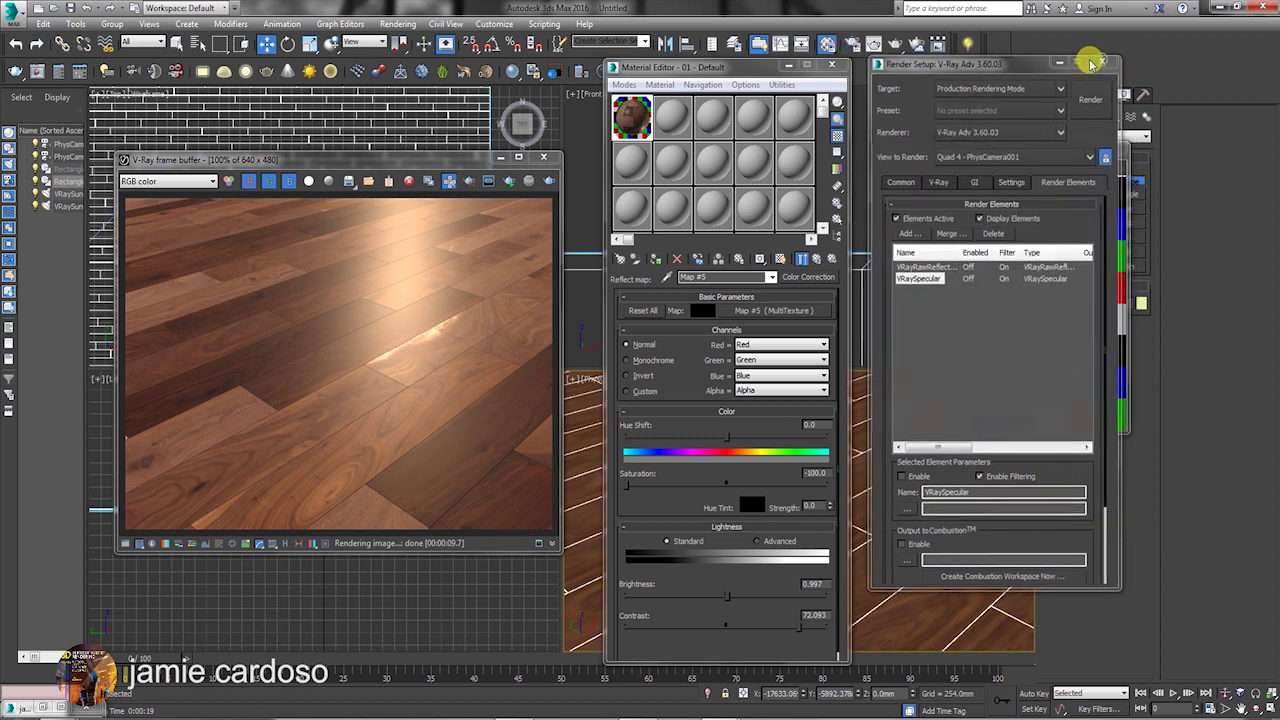
drag(757, 74, 743, 109)
click(899, 46)
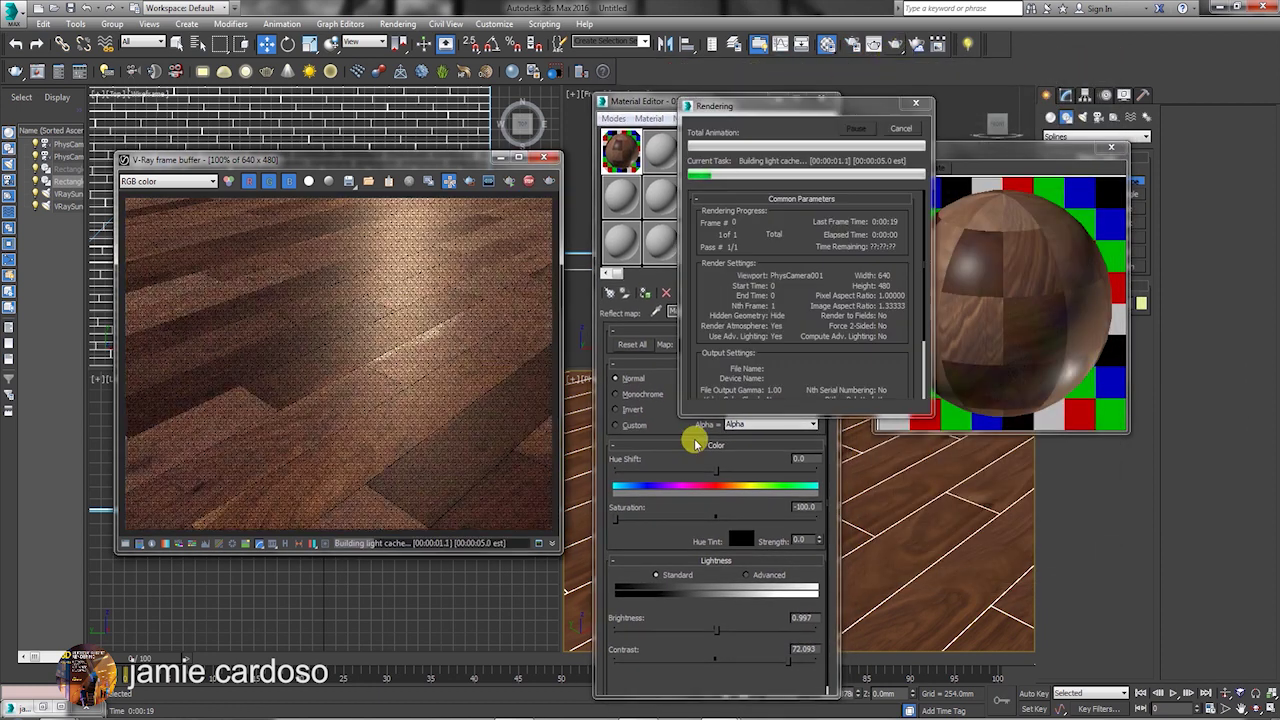
click(168, 180)
click(150, 209)
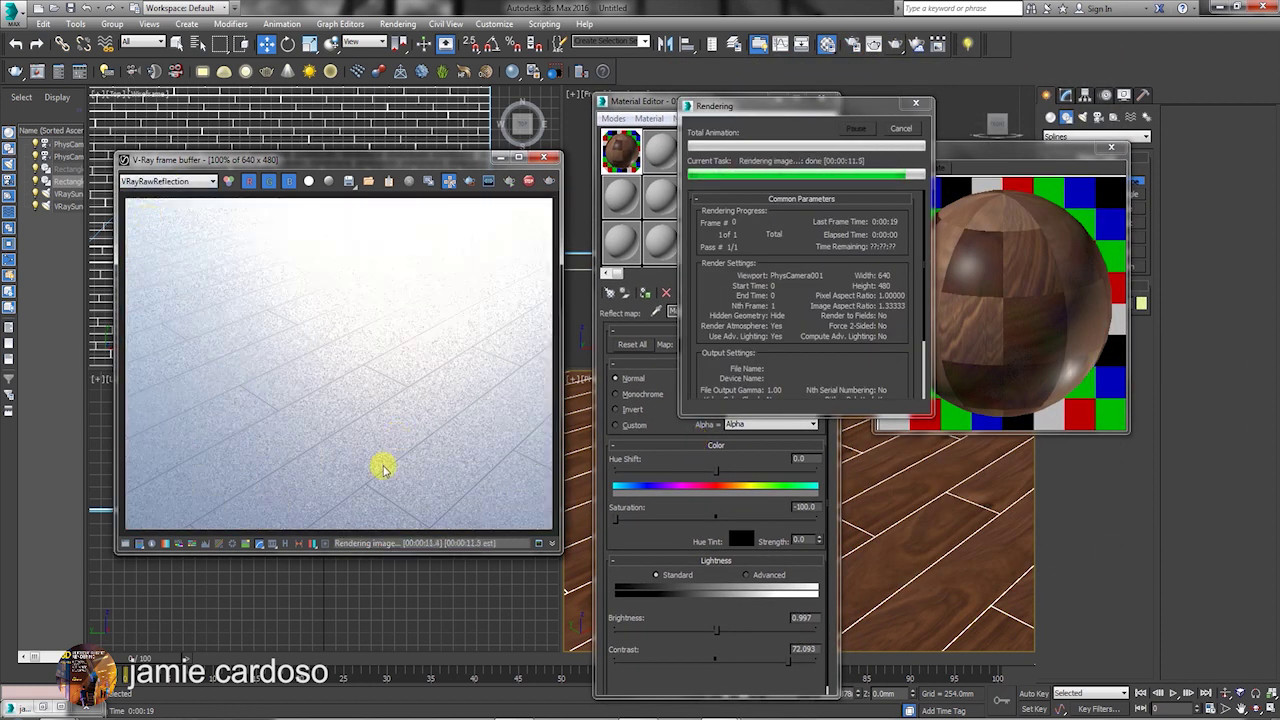
click(552, 160)
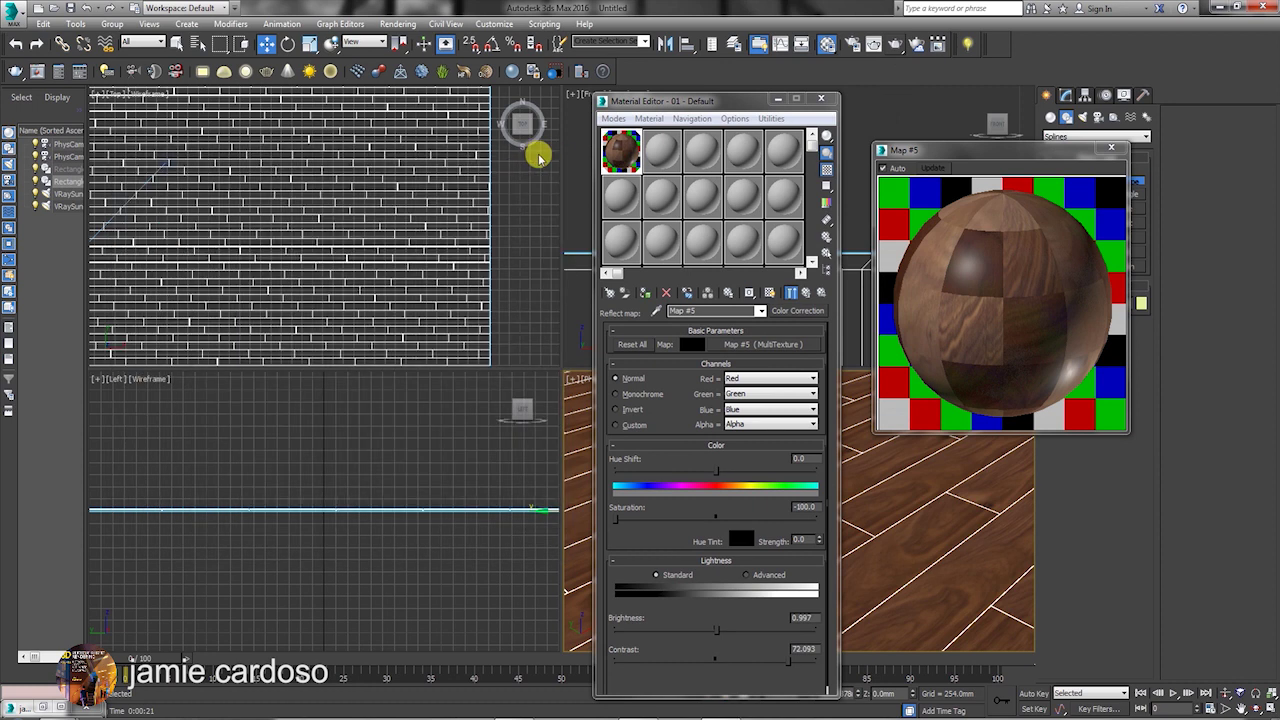
Re-render the floor and switch the frame buffer channel back to RGB color
click(805, 292)
key(shift+q)
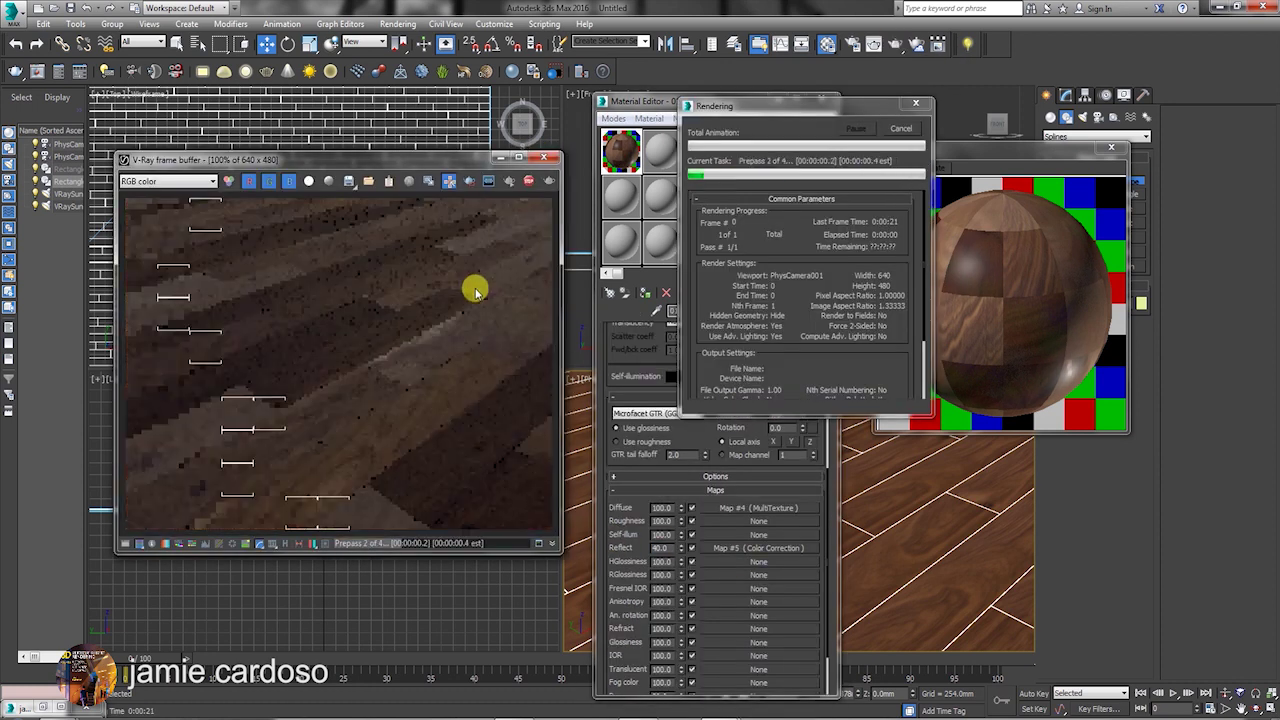
click(168, 181)
click(163, 195)
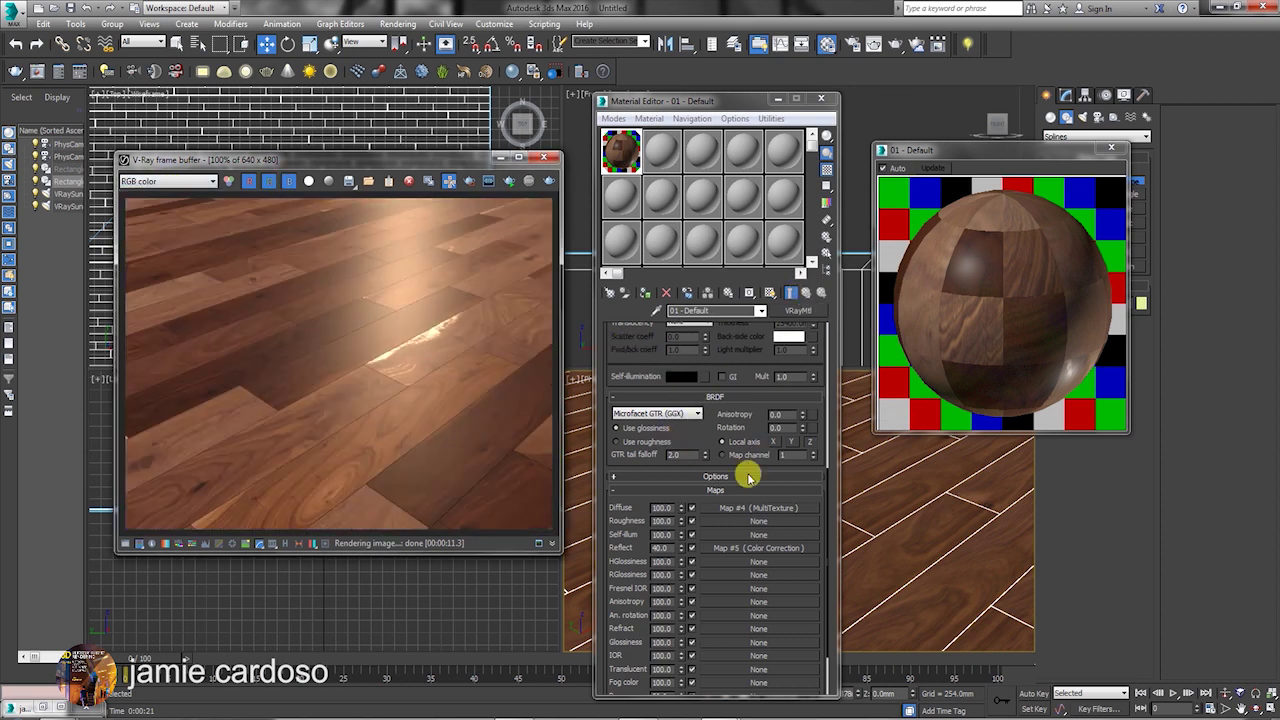
drag(722, 330, 771, 608)
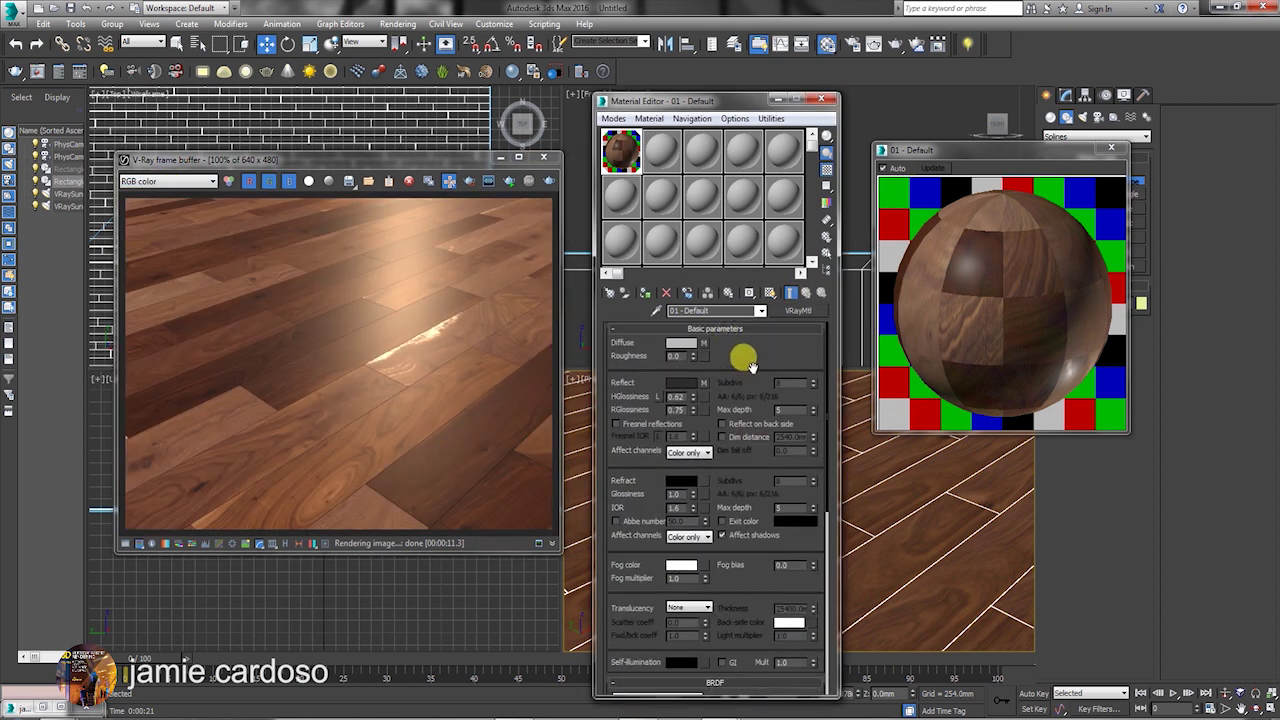
Instance the reflect Color Correction map into the HGlossiness slot and open it
right_click(705, 407)
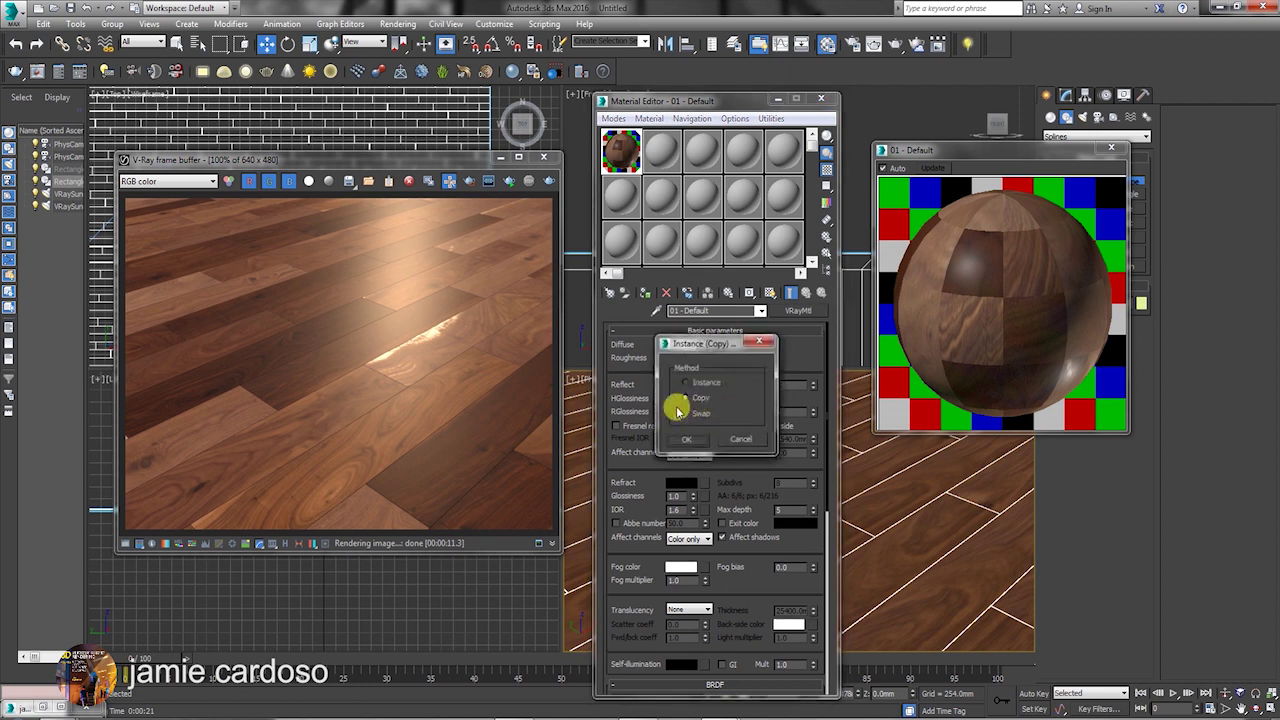
click(680, 433)
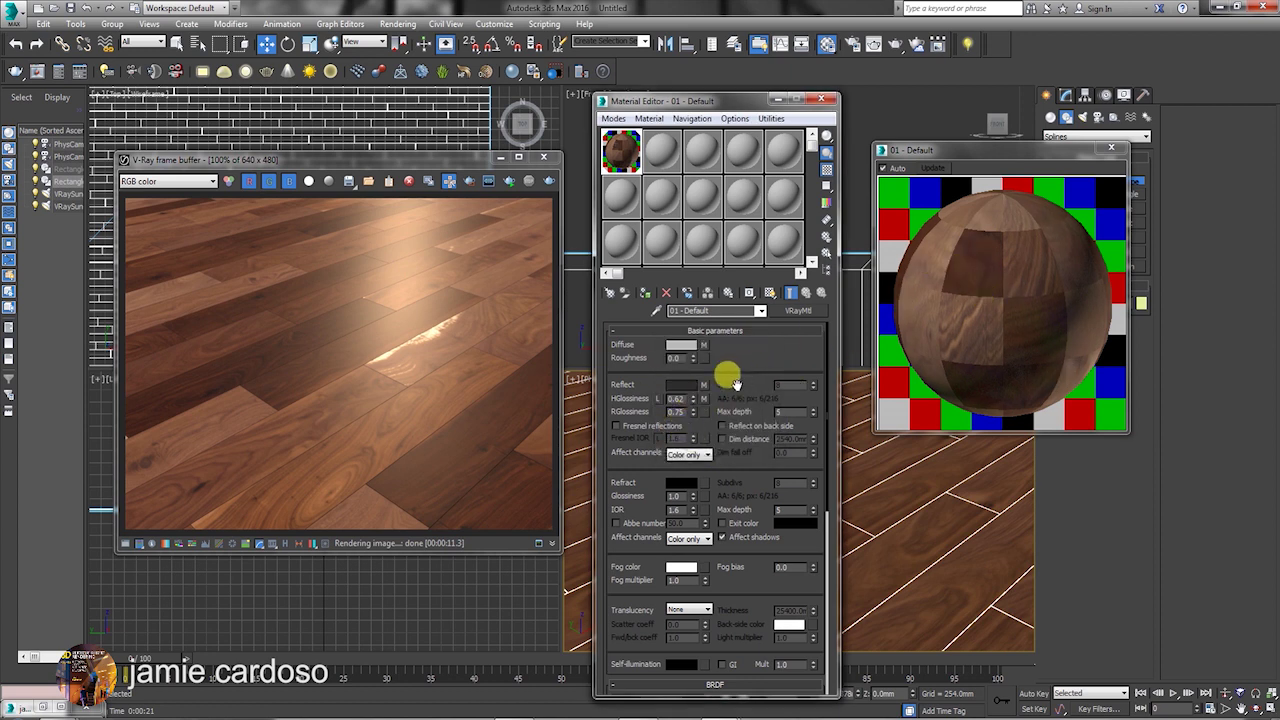
click(706, 400)
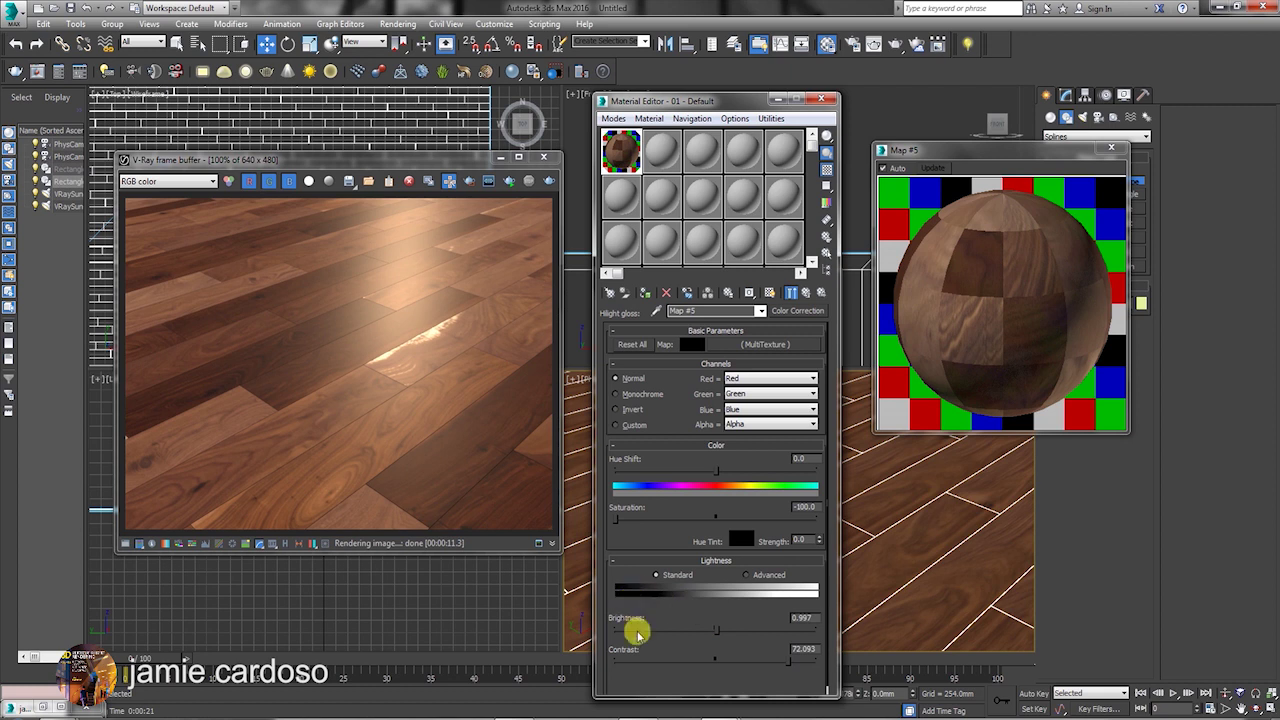
scroll(628, 514, down, 1)
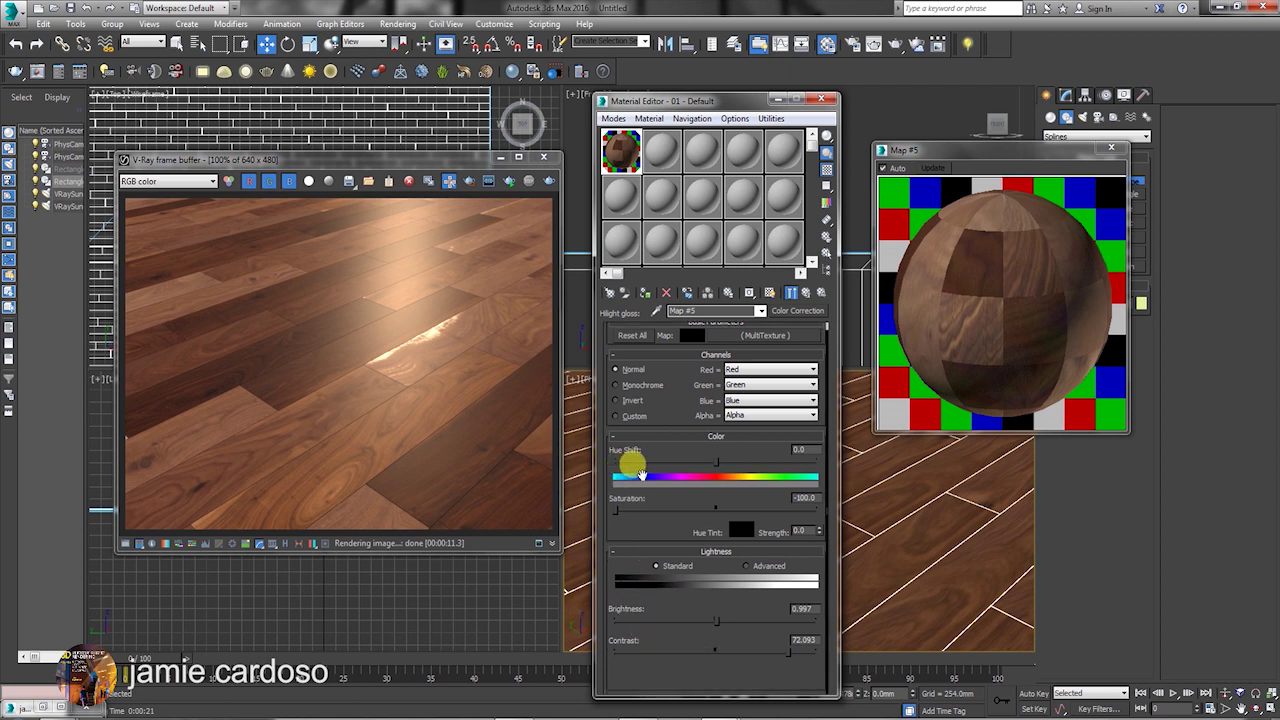
Raise the map's brightness to about 85.4 and contrast about 22.3, re-rendering the floor
drag(718, 626, 800, 618)
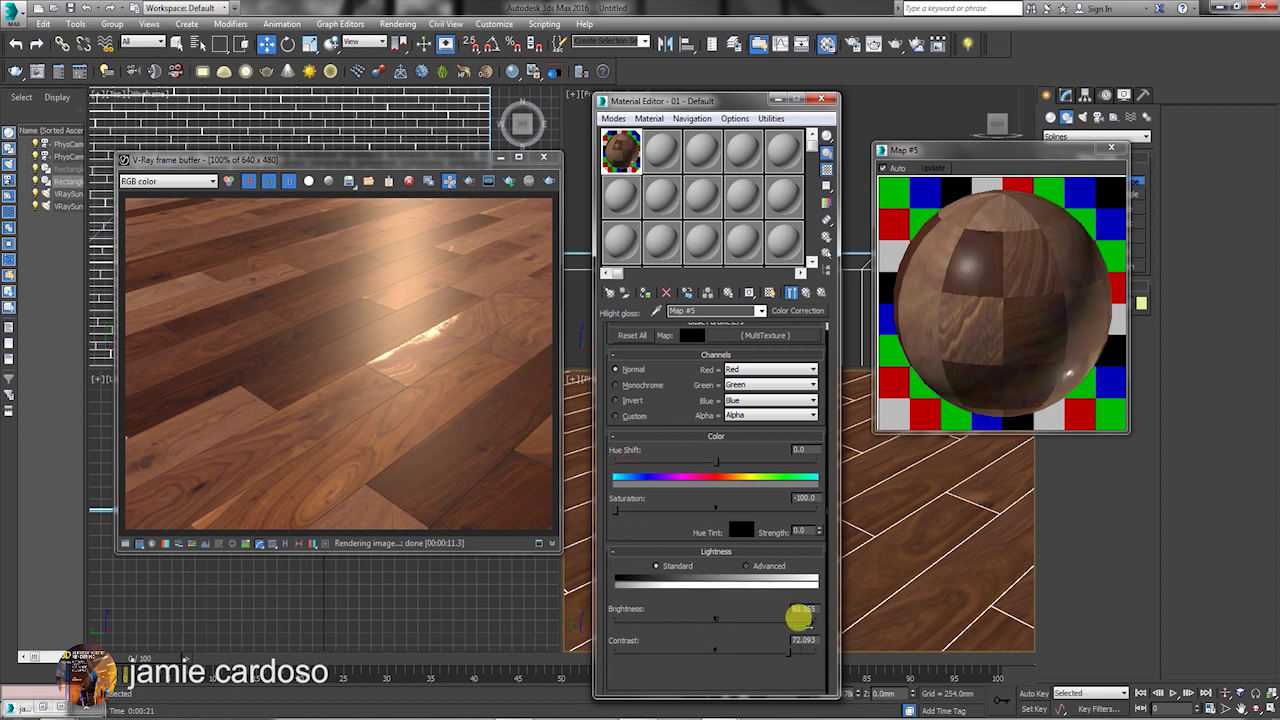
mouse_move(775, 662)
mouse_down()
mouse_move(852, 640)
mouse_move(738, 615)
mouse_move(880, 606)
mouse_up()
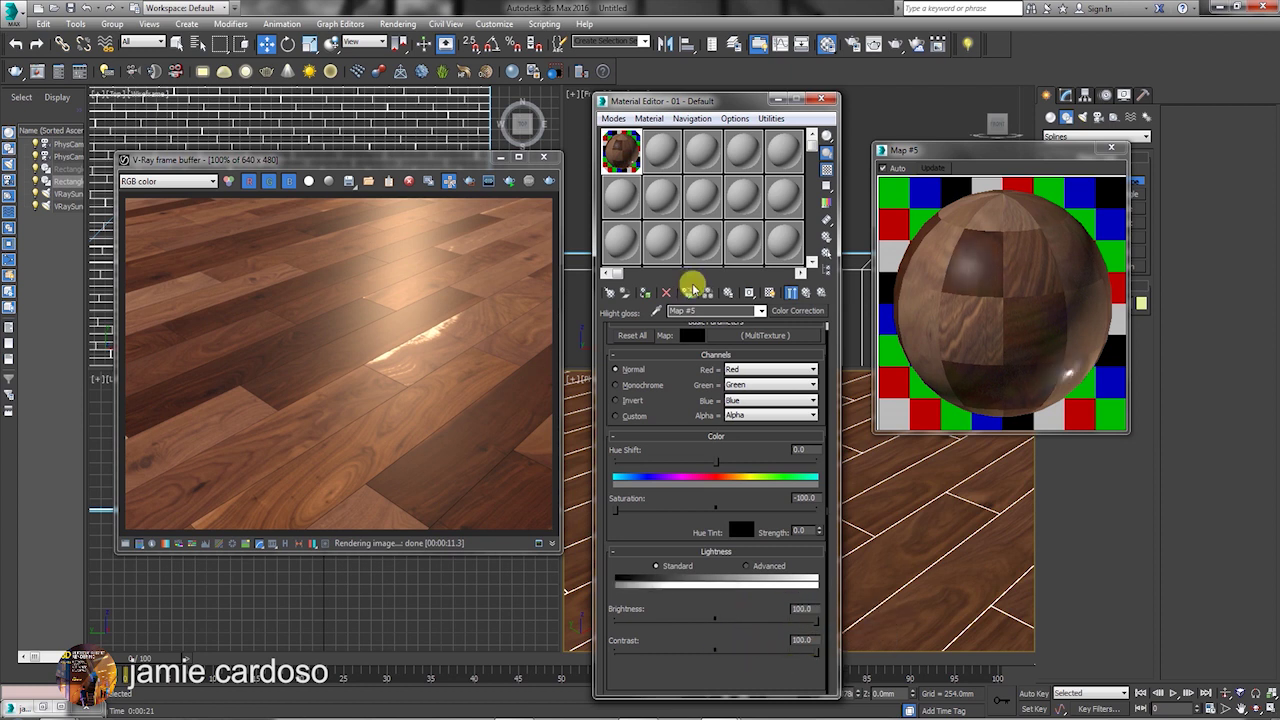
click(900, 45)
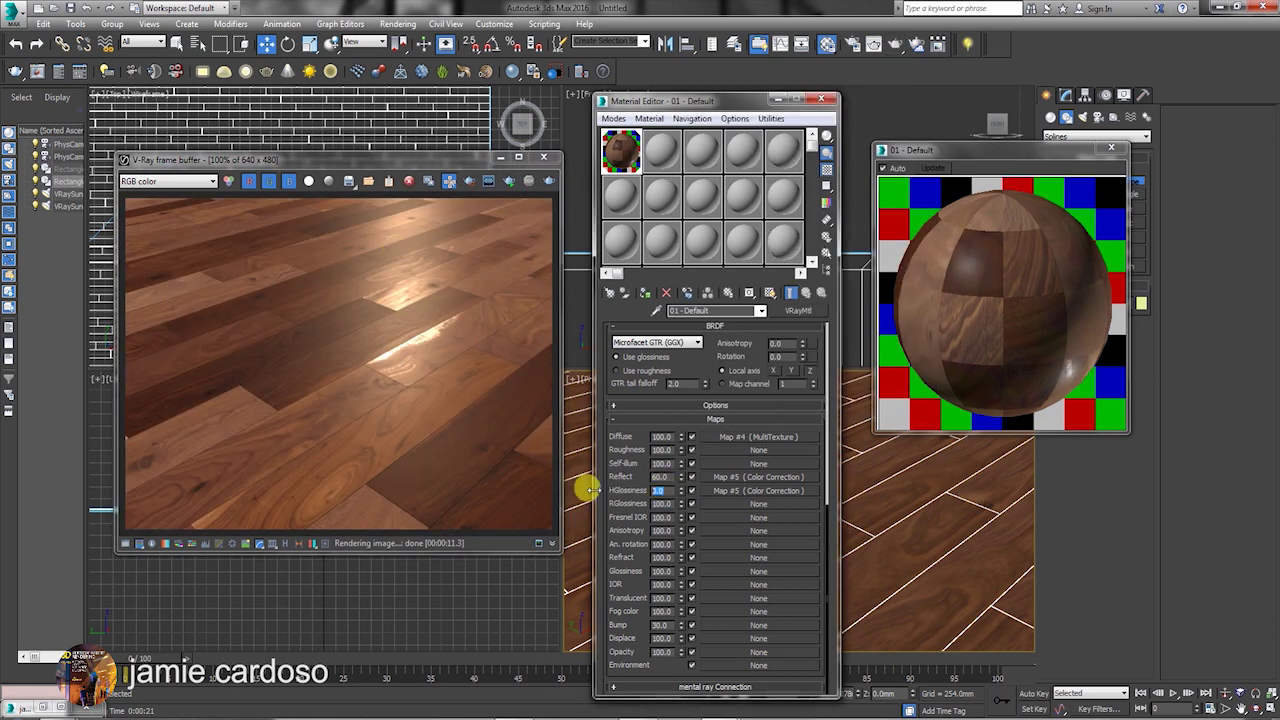
scroll(691, 491, up, 10)
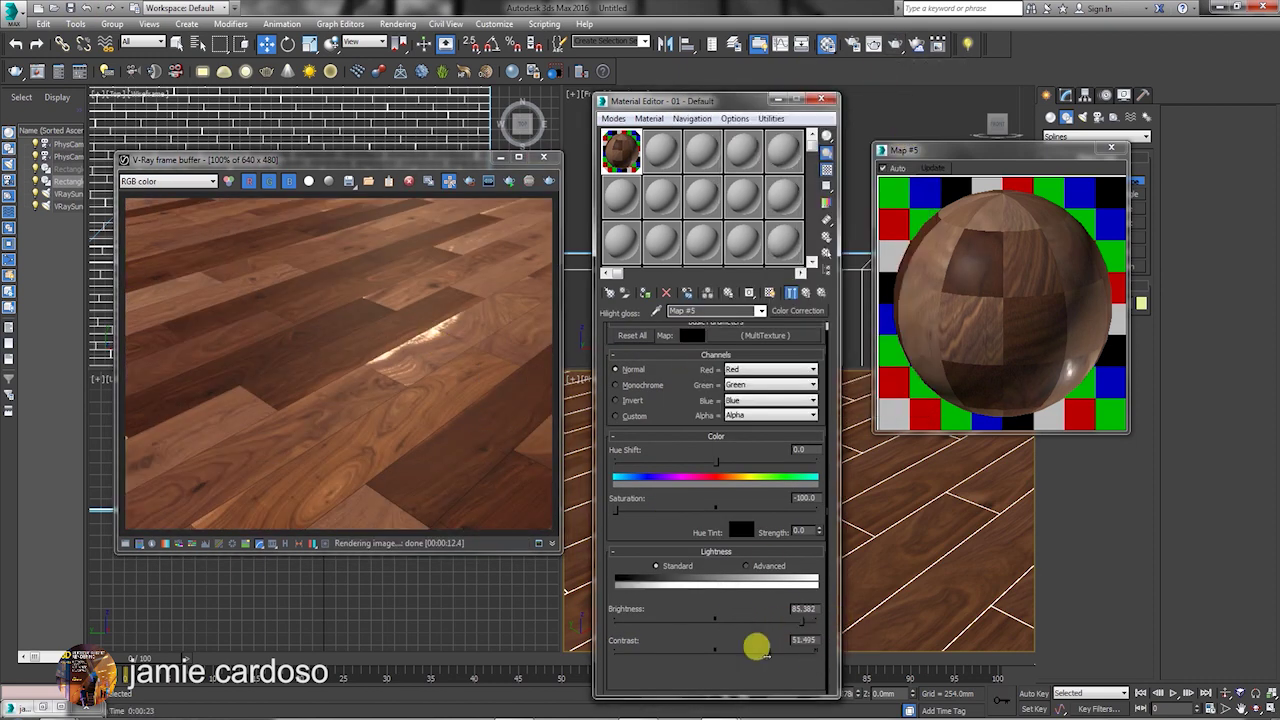
drag(754, 646, 738, 648)
key(shift+q)
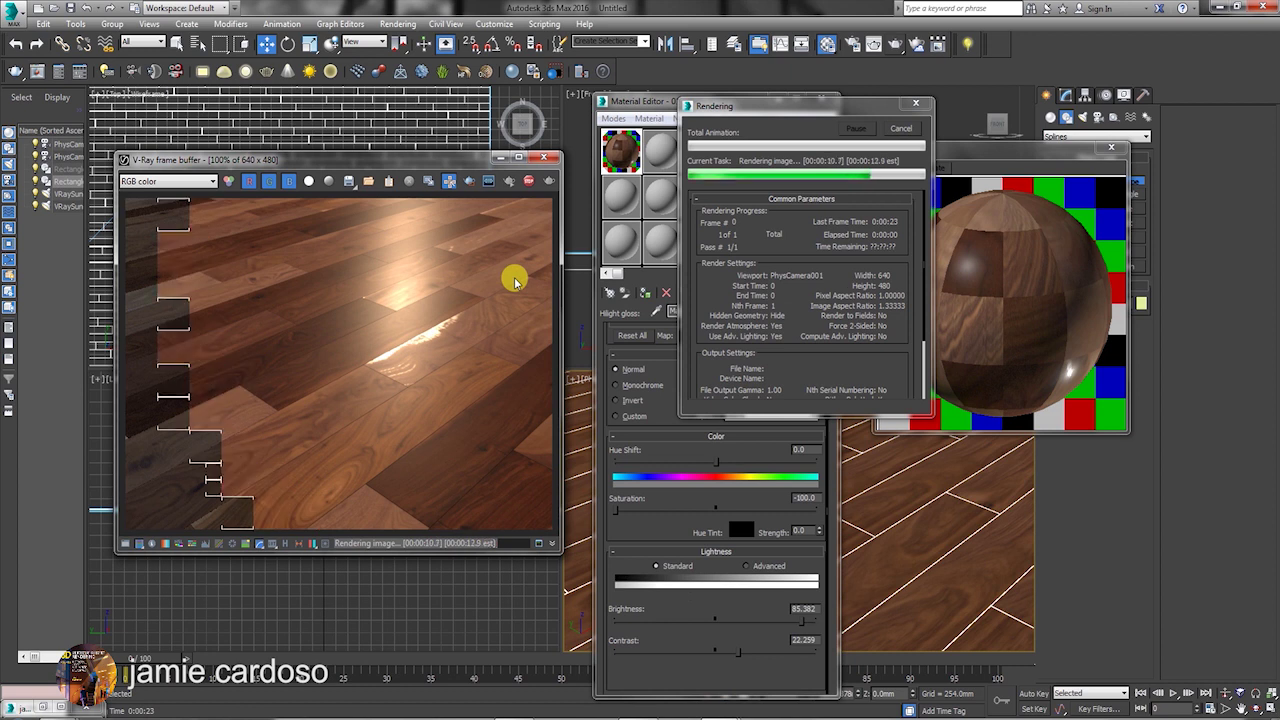
Wrap the diffuse MultiTexture in a Color Correction map, keeping it as sub-map
click(808, 290)
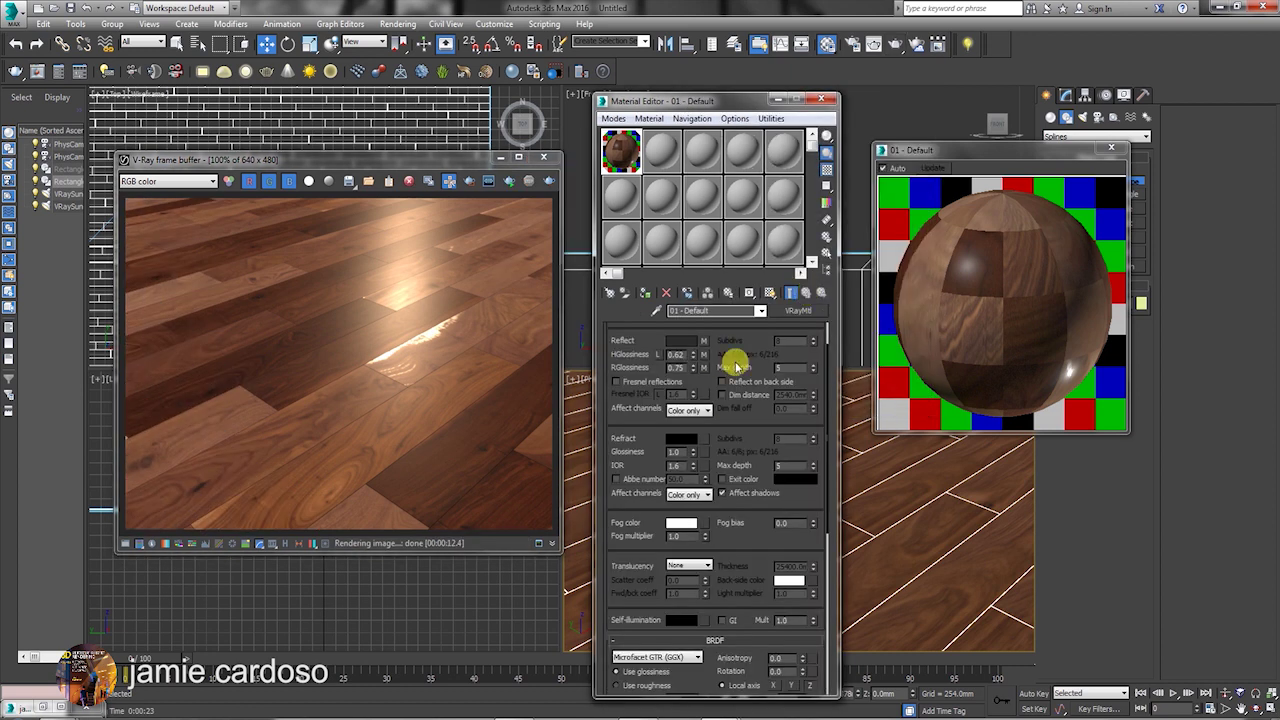
click(705, 350)
click(792, 314)
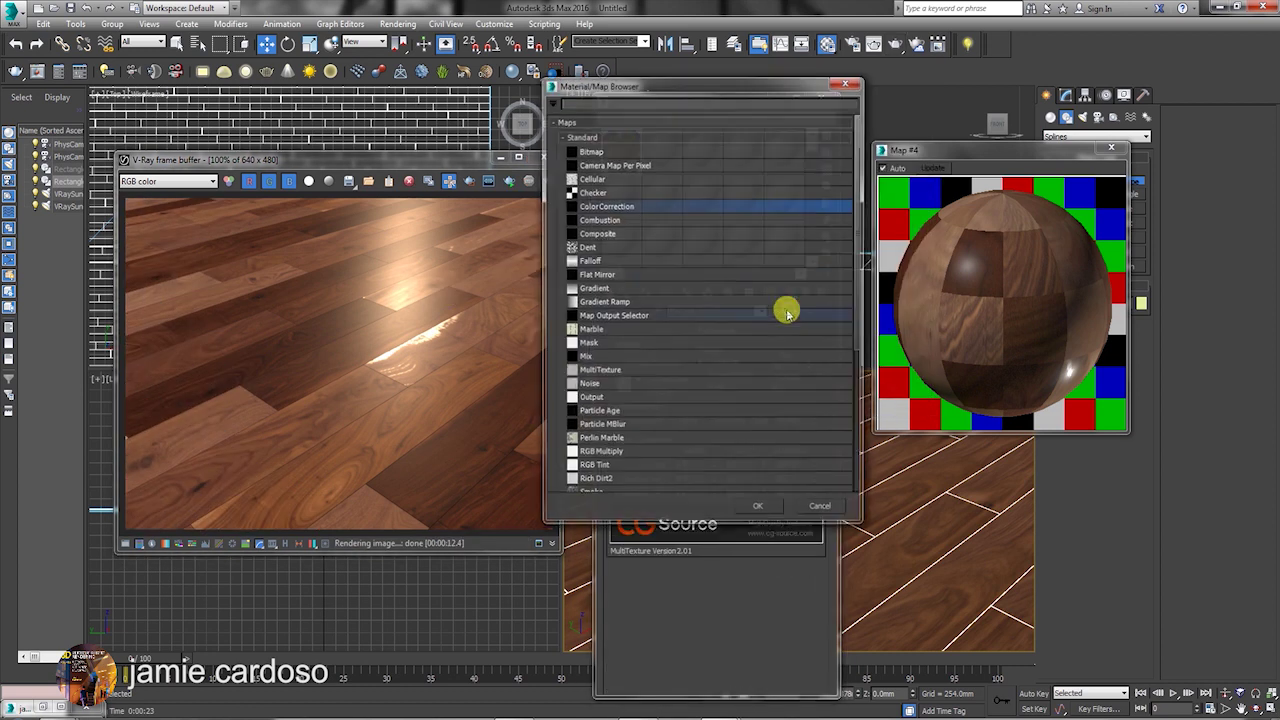
double_click(609, 205)
click(680, 406)
click(668, 440)
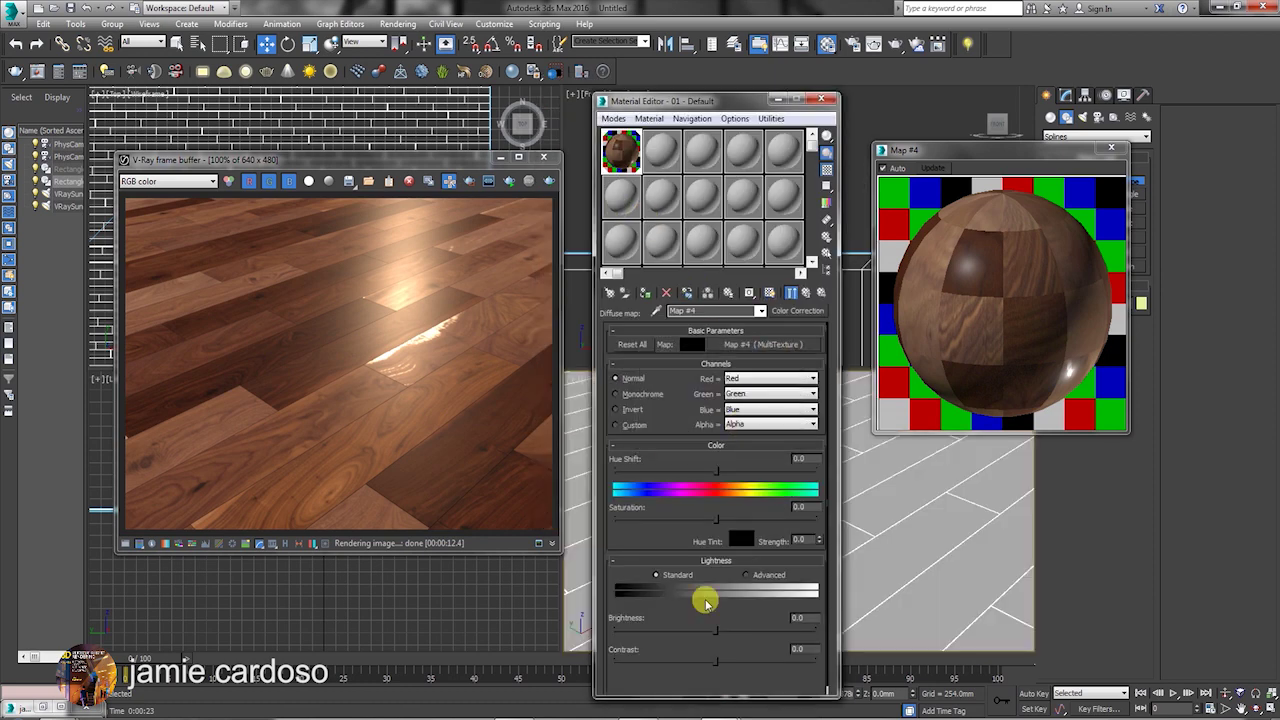
Lower the diffuse saturation to about -18.3 and render the floor
drag(715, 515, 684, 516)
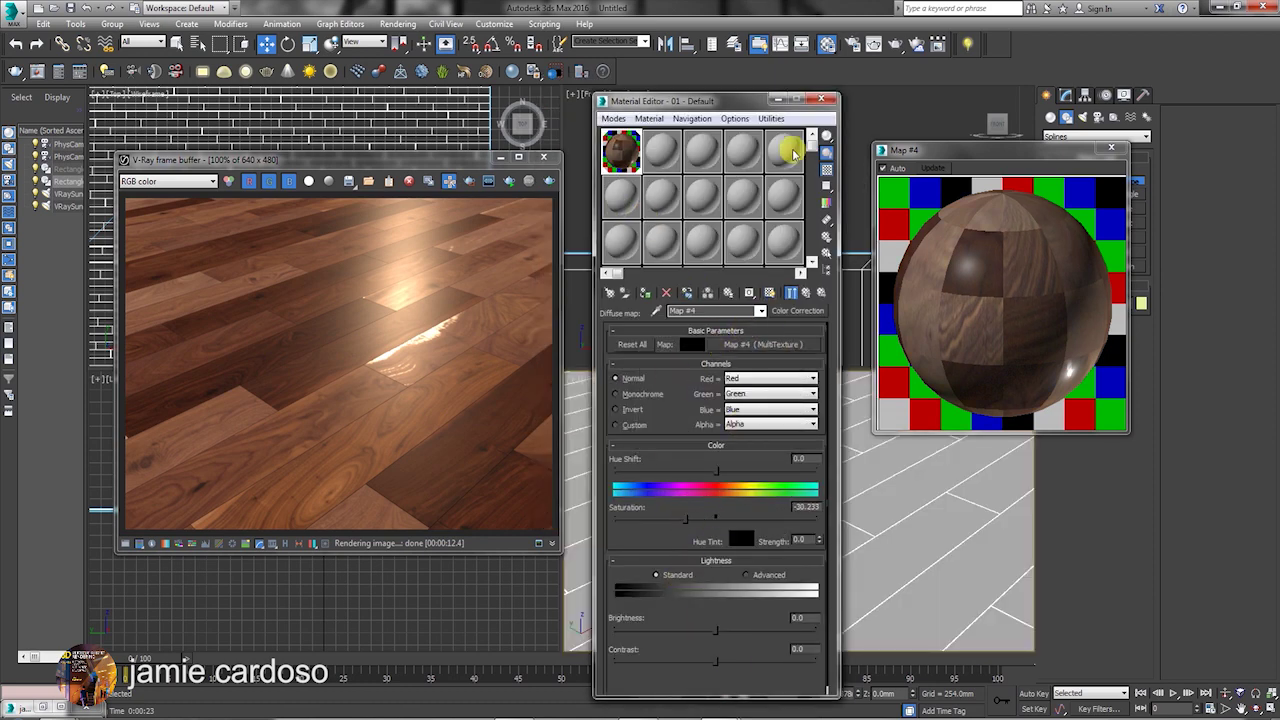
click(894, 42)
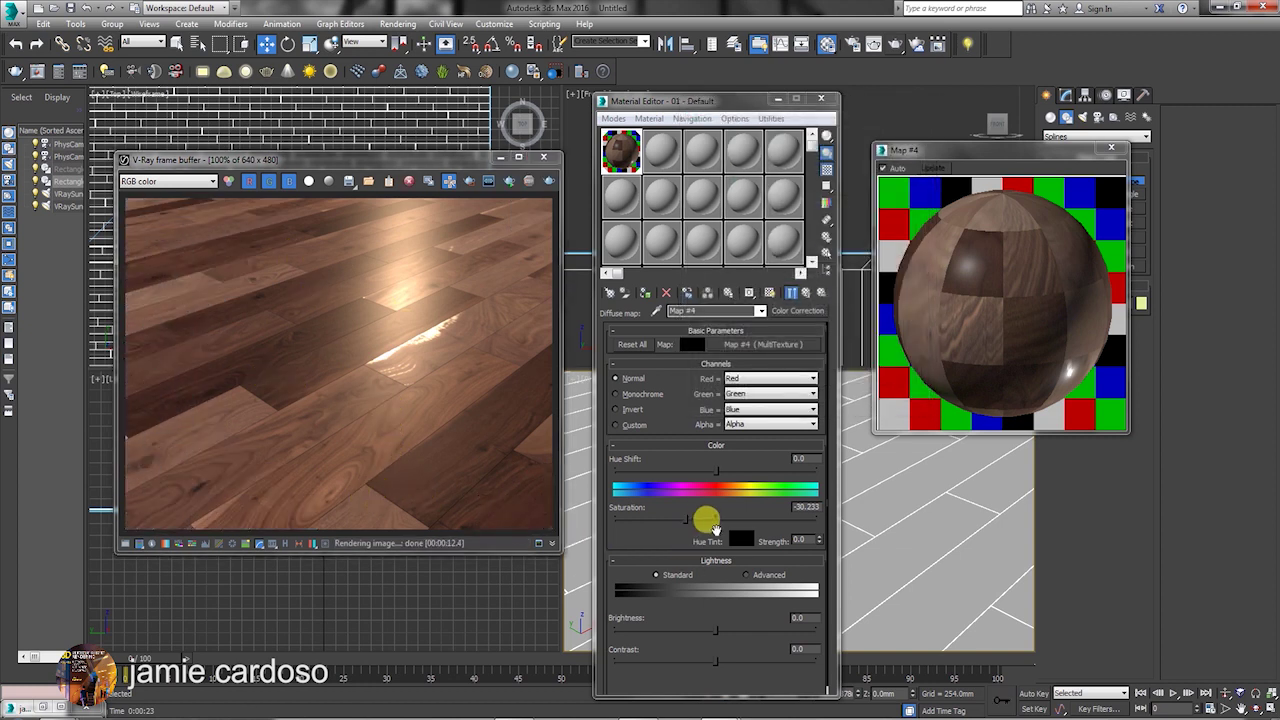
drag(706, 519, 698, 519)
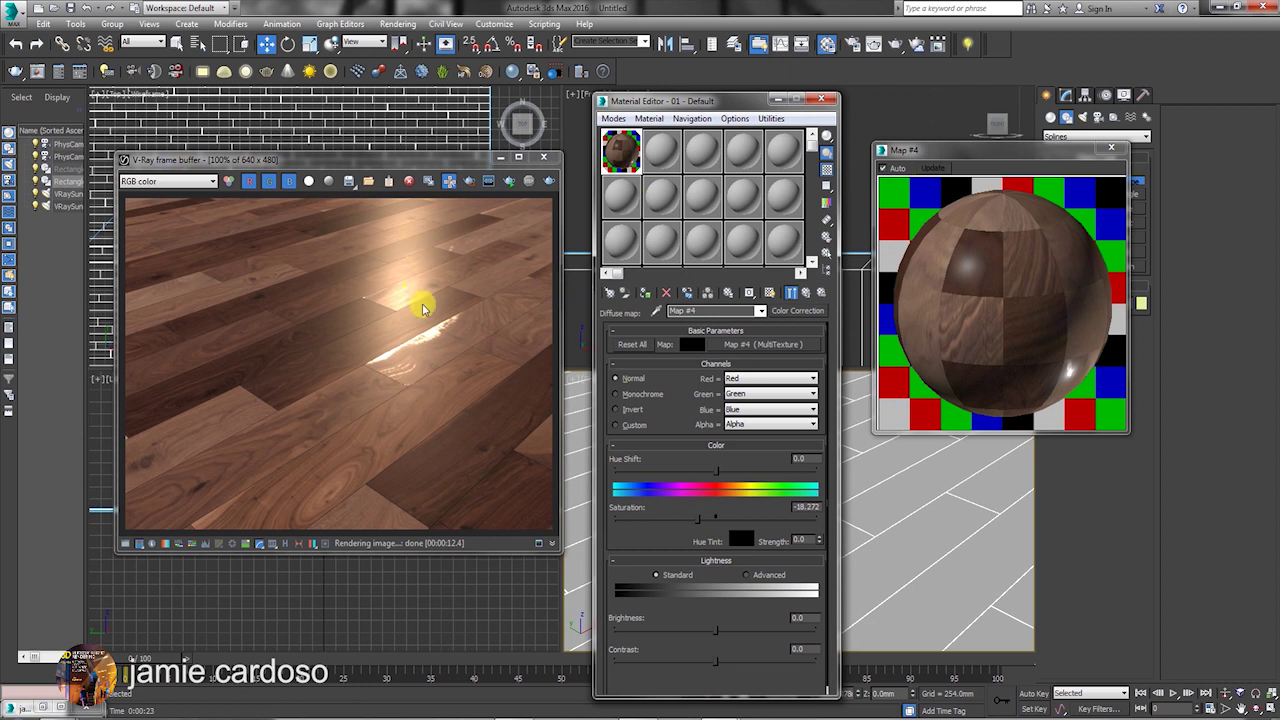
Copy the reflect Color Correction map and paste an independent copy into the Bump slot
click(802, 292)
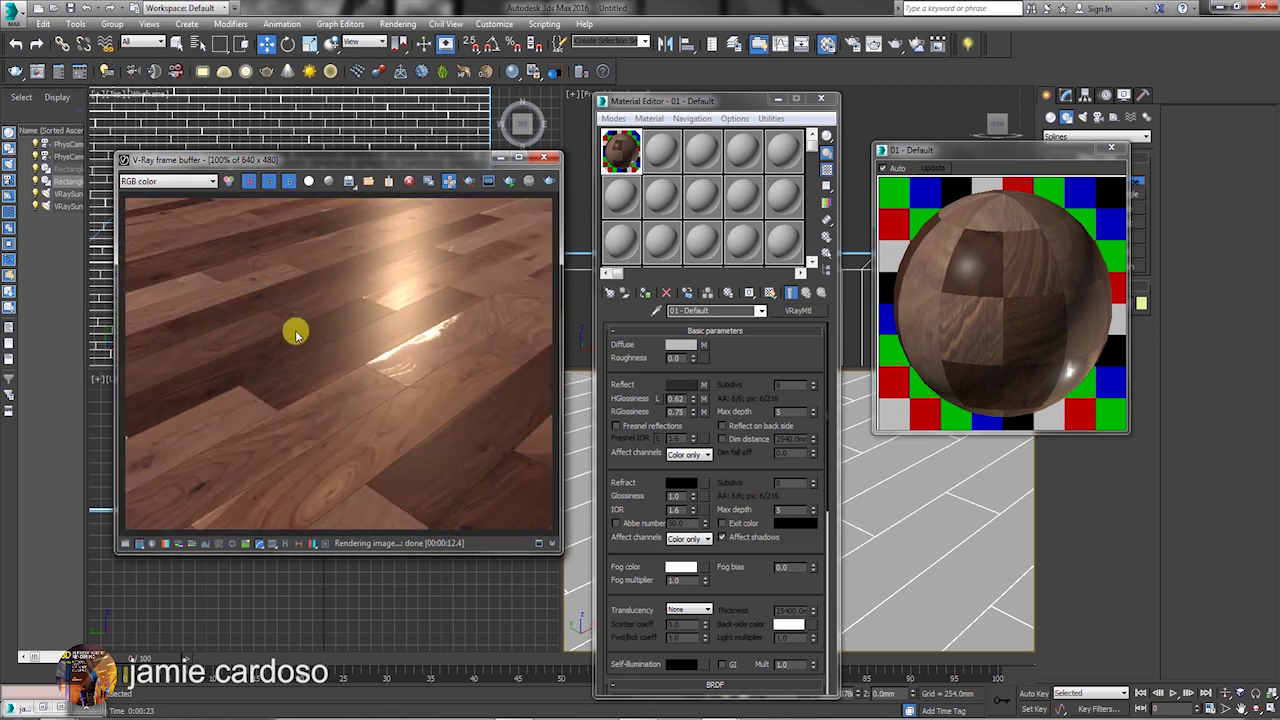
right_click(704, 387)
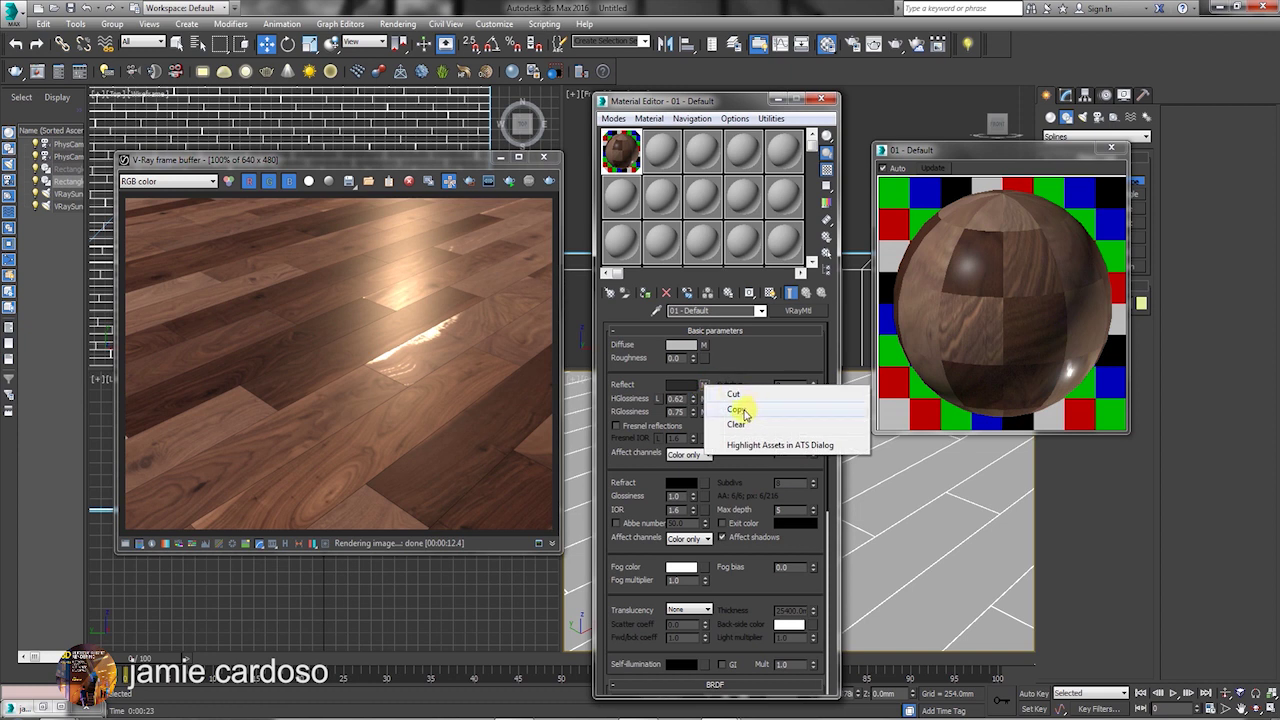
click(745, 412)
drag(737, 646, 688, 193)
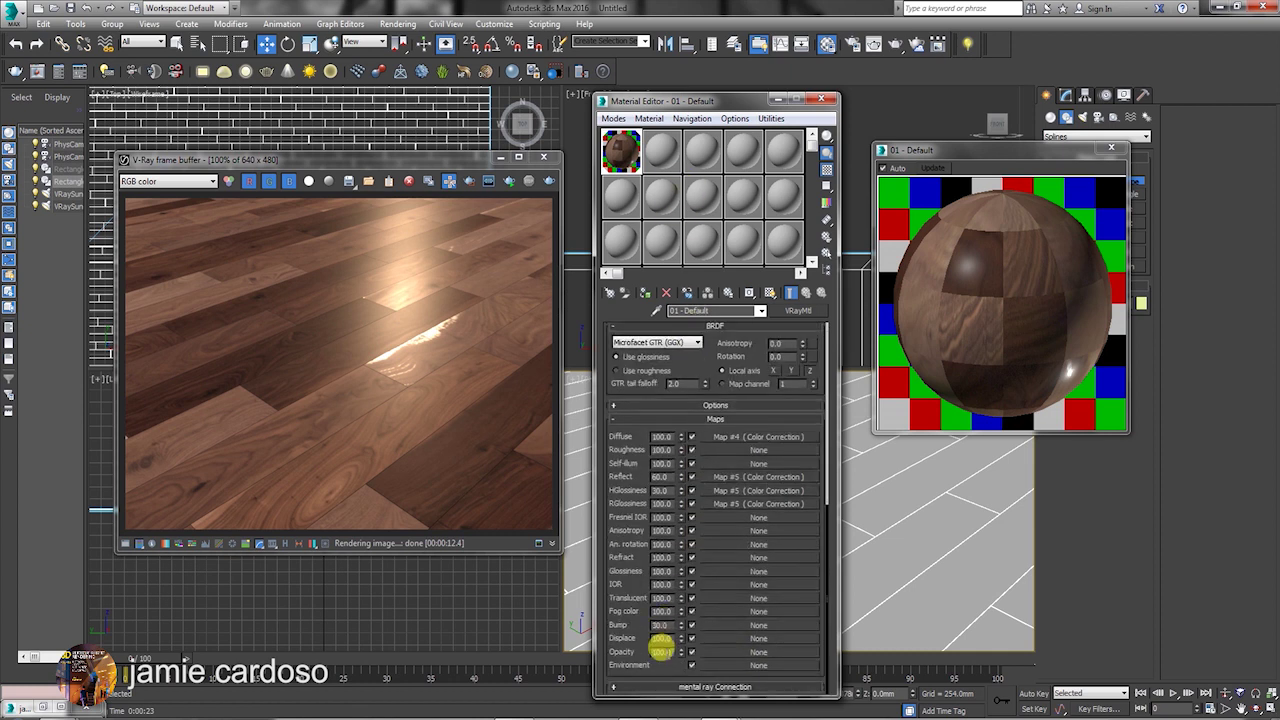
right_click(713, 627)
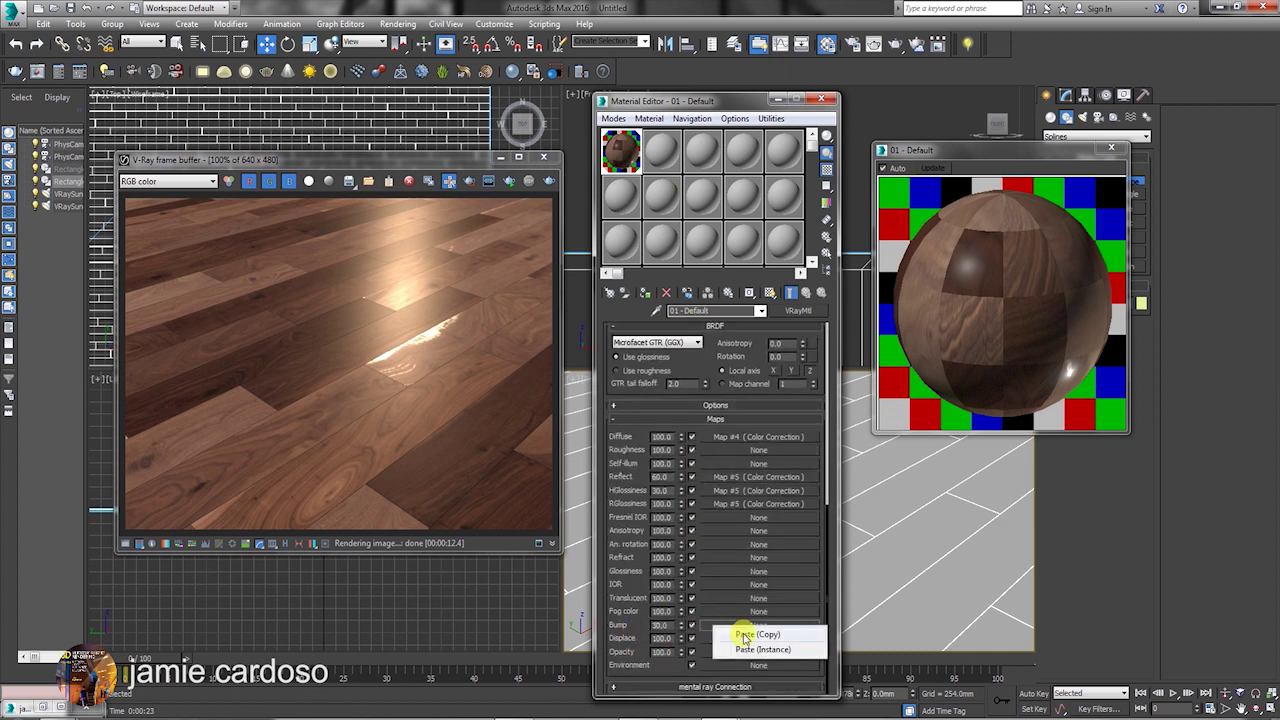
click(744, 636)
Set the bump map's brightness to about -87.4 and contrast 66.1, then render
click(731, 628)
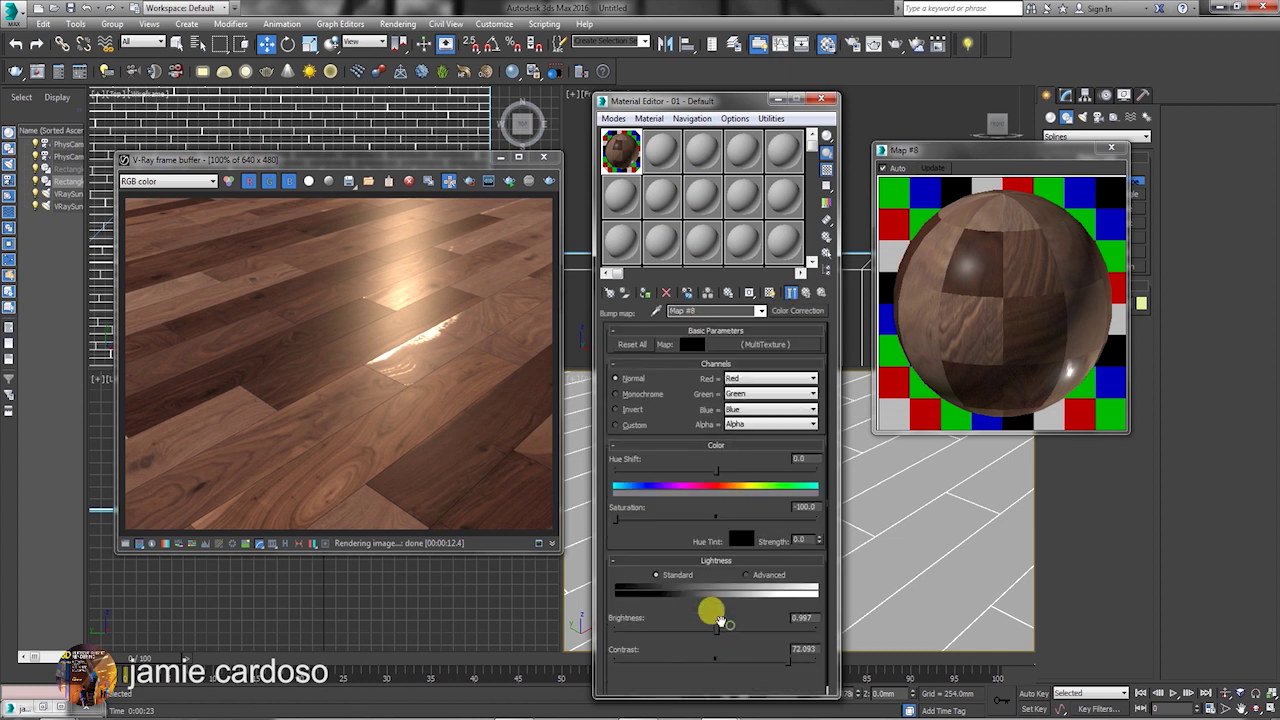
drag(713, 660, 707, 660)
click(857, 44)
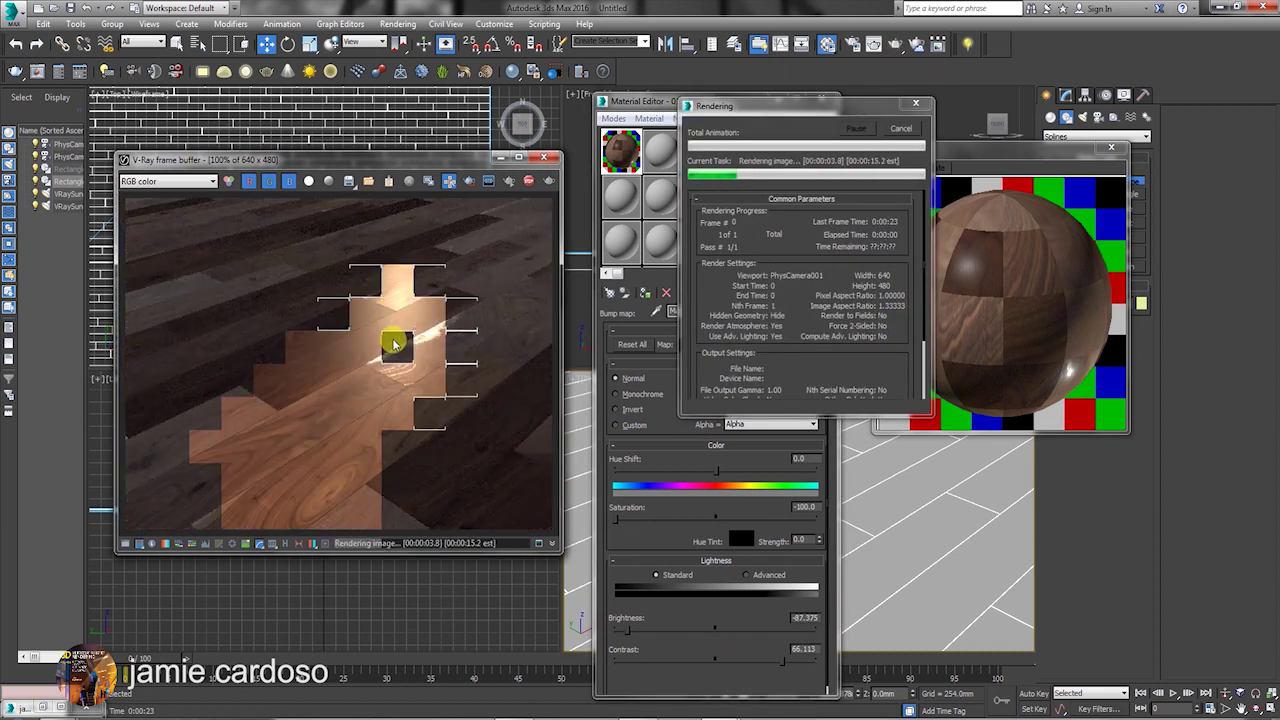
Lower the Bump map amount, entering 50, and re-render the walnut floor in V-Ray
scroll(309, 422, up, 2)
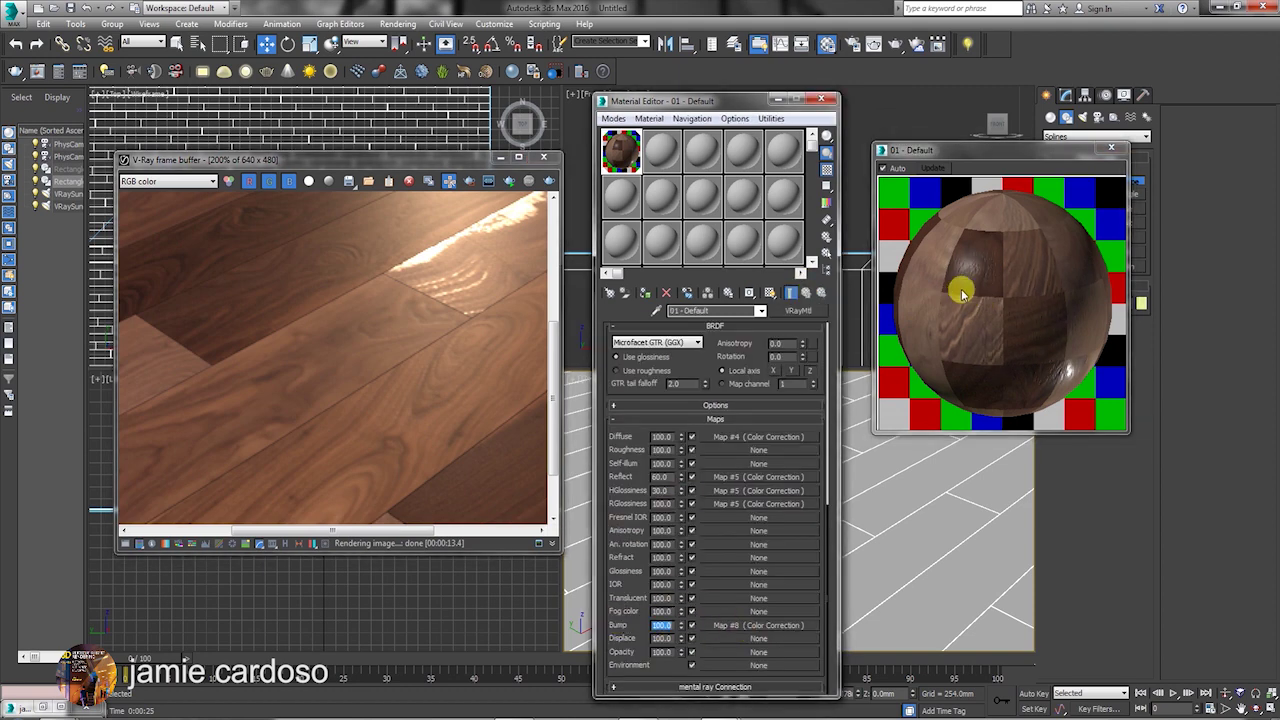
key(shift+q)
double_click(662, 625)
text(50)
key(Return)
key(shift+q)
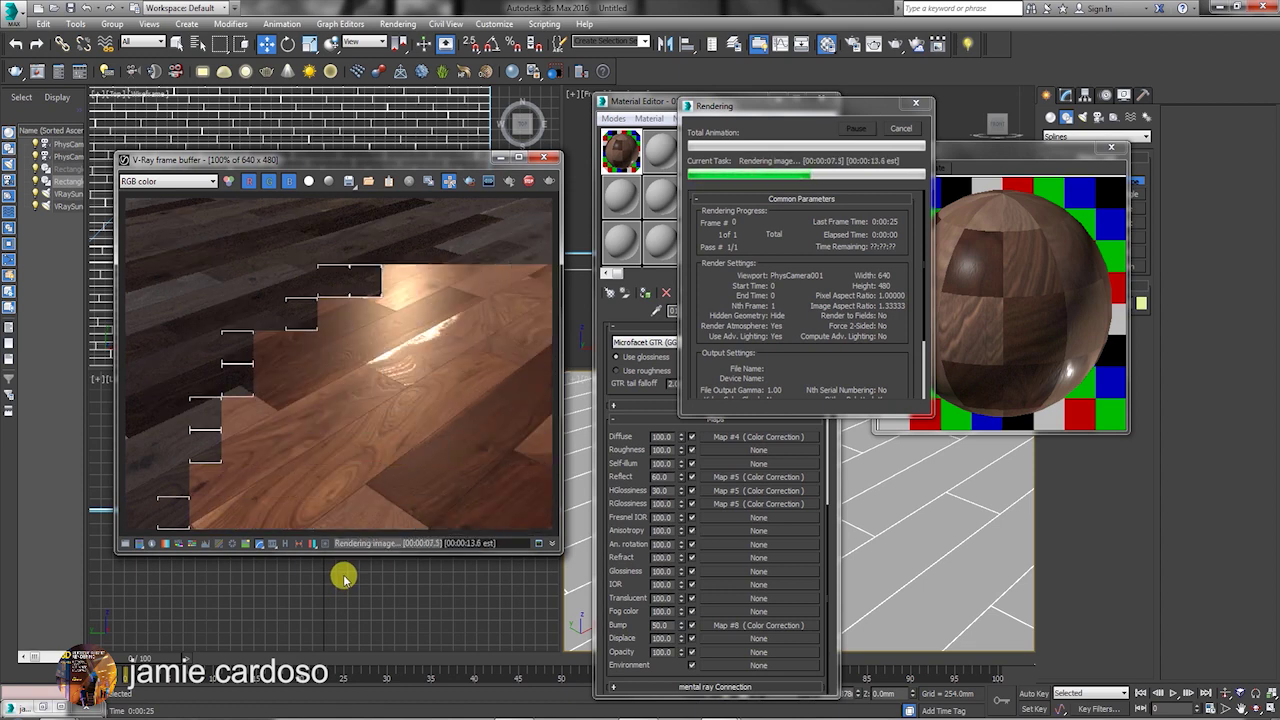
key(shift+q)
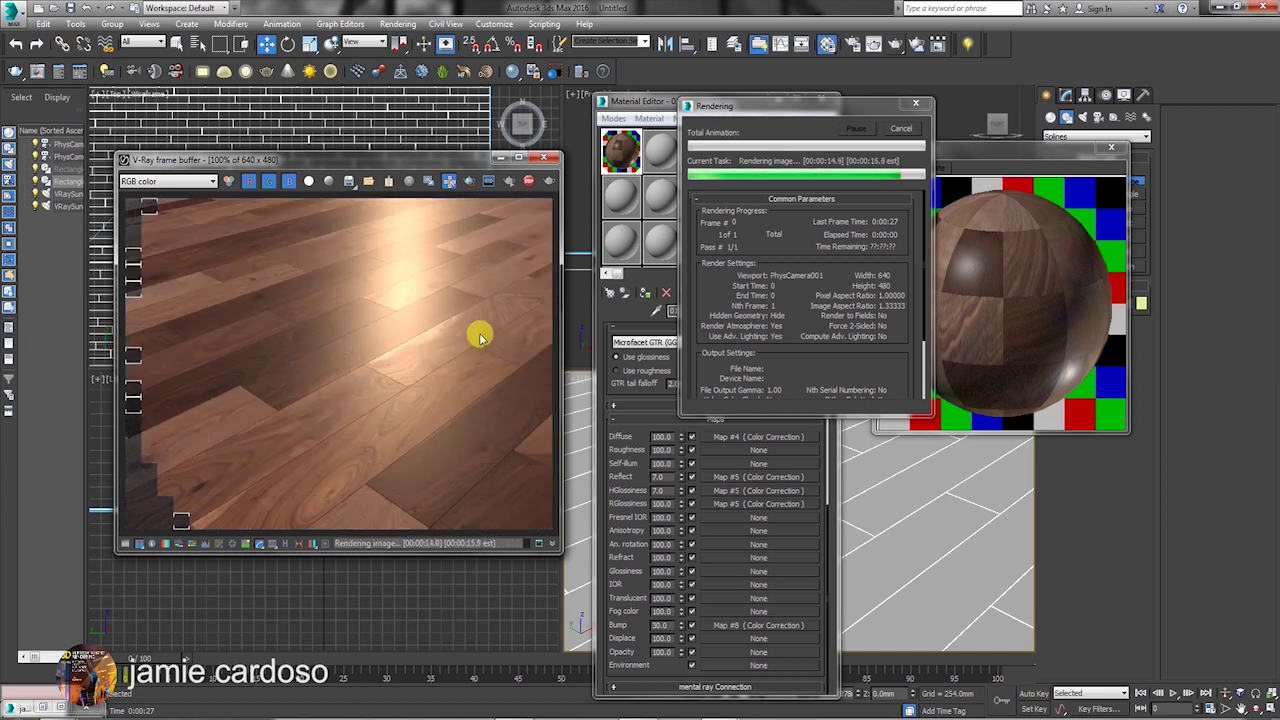
scroll(401, 342, up, 2)
scroll(401, 342, down, 2)
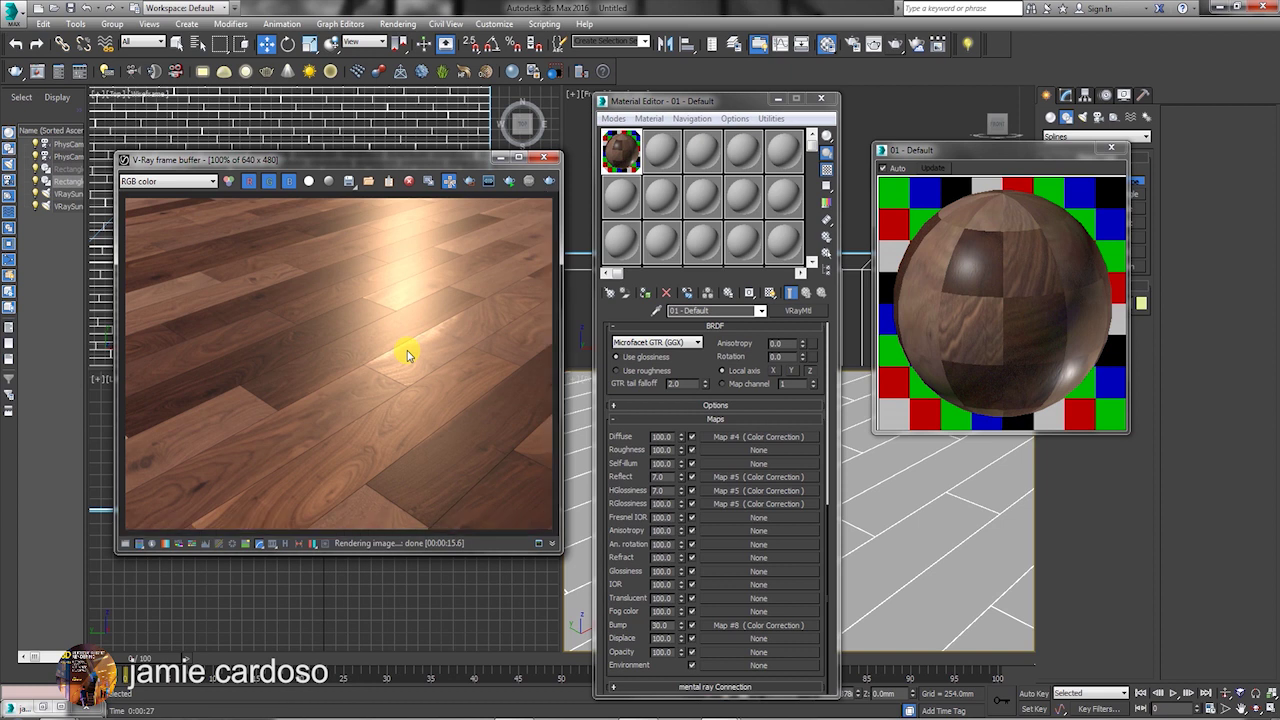